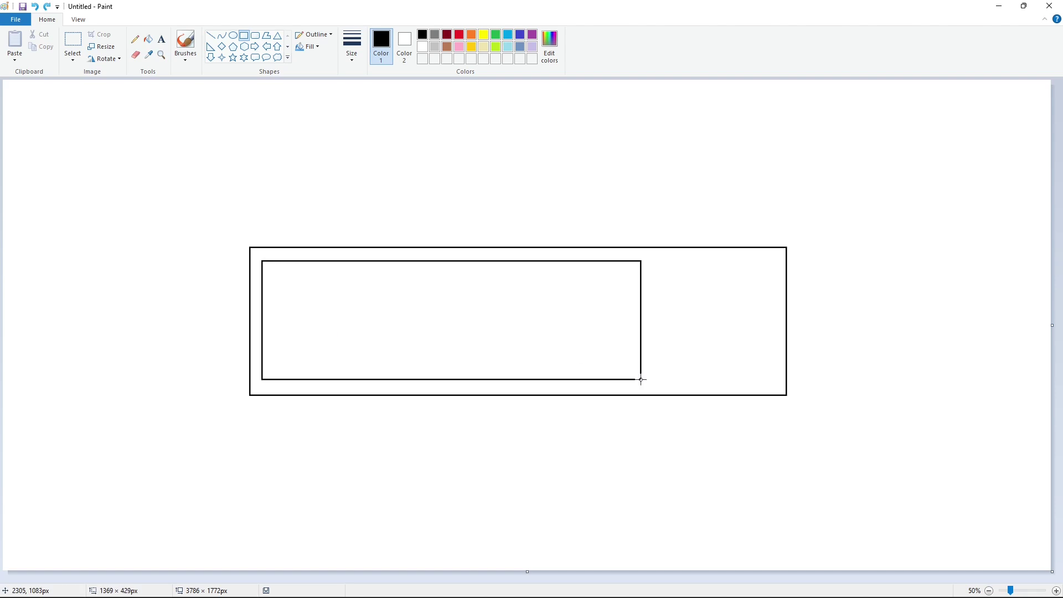
Step: Draw a third rectangle about 1393 × 359 px inside the frame and copy the left ends of the three rectangles
{"action": "left_click_drag", "start_coordinate": [273, 271], "coordinate": [658, 370]}
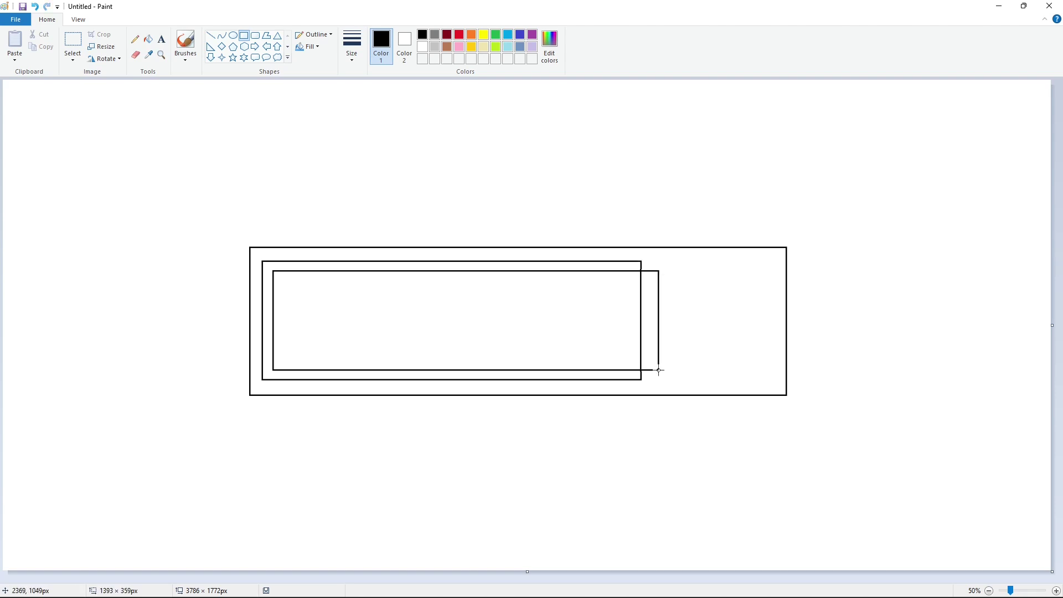
{"action": "left_click", "coordinate": [72, 41]}
{"action": "left_click", "coordinate": [1056, 590]}
{"action": "left_click_drag", "start_coordinate": [526, 578], "coordinate": [978, 580]}
{"action": "scroll", "coordinate": [824, 465], "scroll_direction": "down", "scroll_amount": 3}
Step: Try to align a pasted, horizontally flipped copy of the left ends over the right ends of the rectangles
{"action": "key", "text": "ctrl+v"}
{"action": "left_click", "coordinate": [72, 58]}
{"action": "left_click", "coordinate": [97, 161]}
{"action": "left_click", "coordinate": [105, 58]}
{"action": "left_click", "coordinate": [115, 121]}
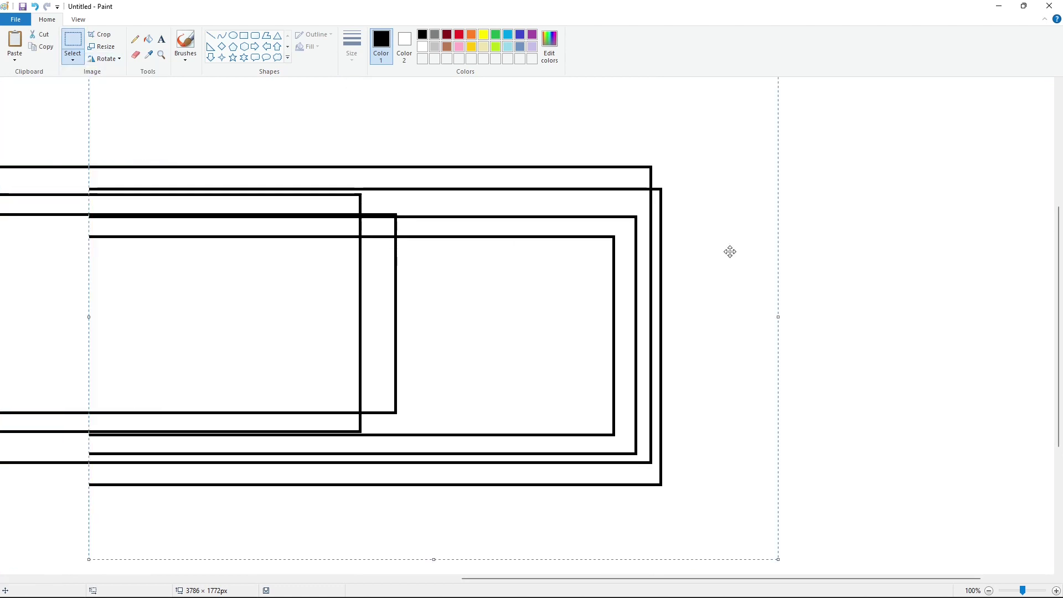
{"action": "key", "text": "Up"}
{"action": "key", "text": "Up"}
{"action": "key", "text": "Up"}
{"action": "key", "text": "Up"}
{"action": "key", "text": "Up"}
{"action": "key", "text": "Up"}
{"action": "key", "text": "Up"}
{"action": "key", "text": "Up"}
{"action": "key", "text": "Up"}
{"action": "key", "text": "Up"}
{"action": "key", "text": "Up"}
{"action": "key", "text": "Up"}
{"action": "key", "text": "Up"}
{"action": "key", "text": "Up"}
{"action": "key", "text": "Up"}
{"action": "key", "text": "Up"}
{"action": "key", "text": "Up"}
{"action": "key", "text": "Up"}
{"action": "key", "text": "Up"}
{"action": "key", "text": "Up"}
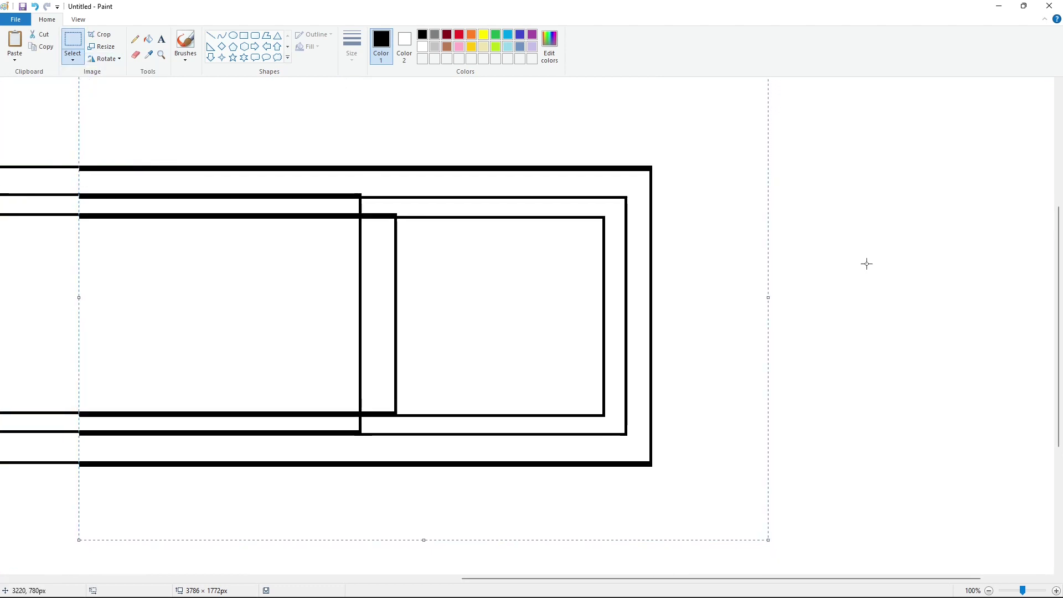
{"action": "key", "text": "ctrl+z"}
Step: Recolor the outlines of all three rectangles brown with the fill tool
{"action": "left_click", "coordinate": [148, 39]}
{"action": "left_click", "coordinate": [447, 47]}
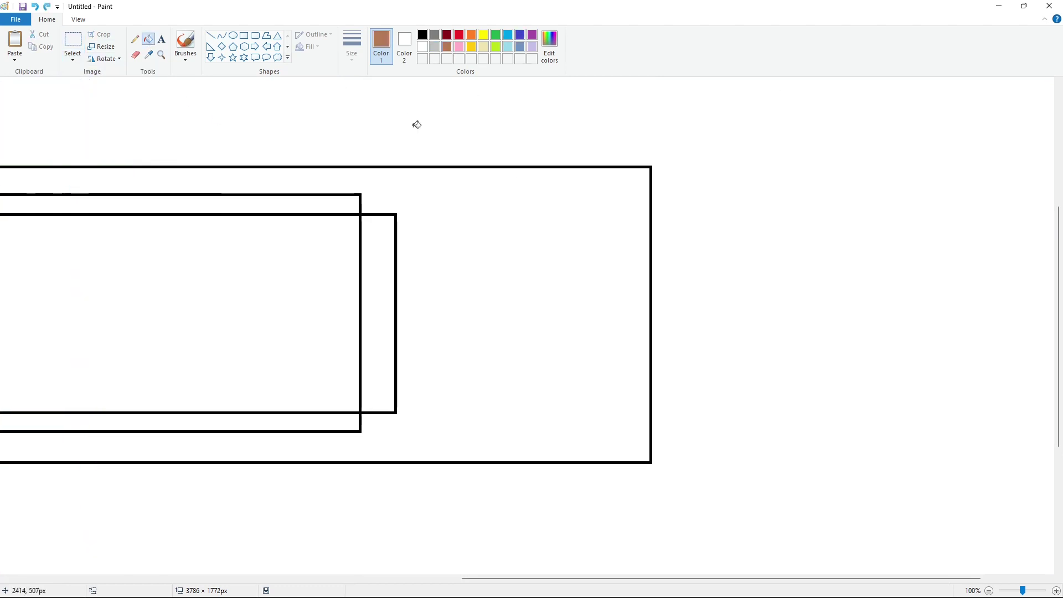
{"action": "left_click", "coordinate": [395, 214]}
{"action": "left_click", "coordinate": [416, 165]}
Step: Paste the copied left ends, flip them horizontally and align them with the outer rectangle's right end
{"action": "key", "text": "ctrl+v"}
{"action": "left_click", "coordinate": [104, 59]}
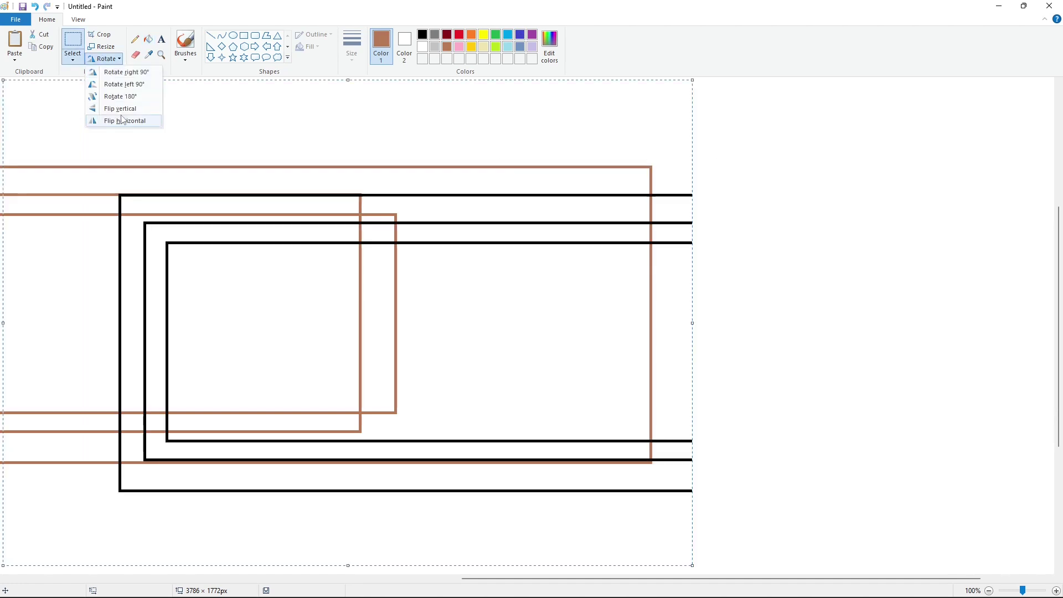
{"action": "left_click", "coordinate": [115, 120]}
{"action": "left_click_drag", "start_coordinate": [327, 207], "coordinate": [308, 213]}
{"action": "key", "text": "Down"}
{"action": "key", "text": "Down"}
{"action": "key", "text": "Down"}
{"action": "key", "text": "Down"}
{"action": "key", "text": "Down"}
{"action": "key", "text": "Down"}
{"action": "key", "text": "Down"}
{"action": "key", "text": "Down"}
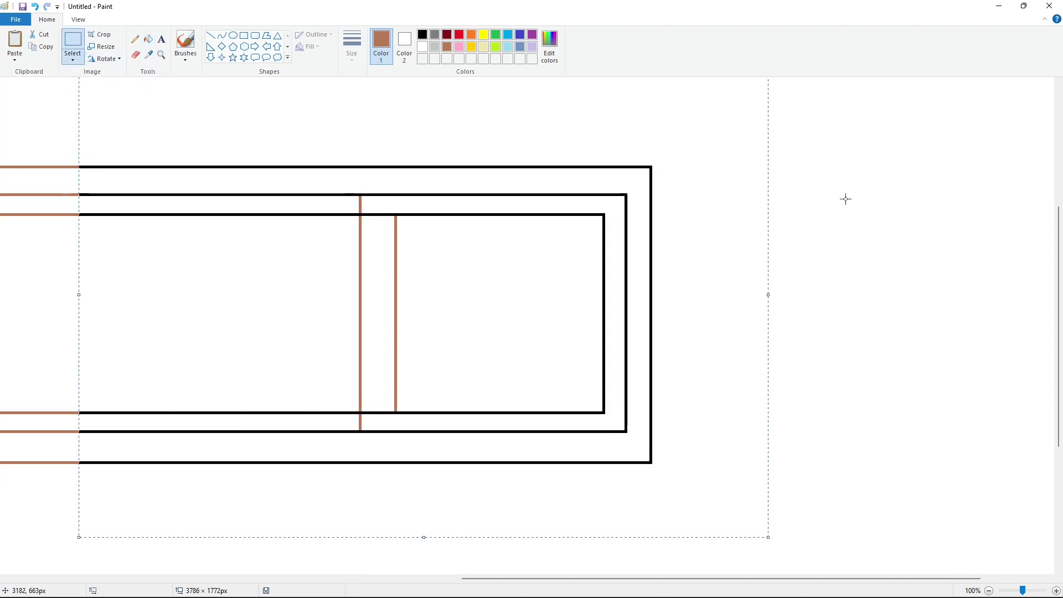
Step: Fill the leftover brown vertical segments inside the rectangles with white to remove them
{"action": "left_click", "coordinate": [147, 39]}
{"action": "left_click", "coordinate": [421, 46]}
{"action": "left_click", "coordinate": [361, 206]}
{"action": "left_click", "coordinate": [361, 241]}
{"action": "left_click", "coordinate": [396, 244]}
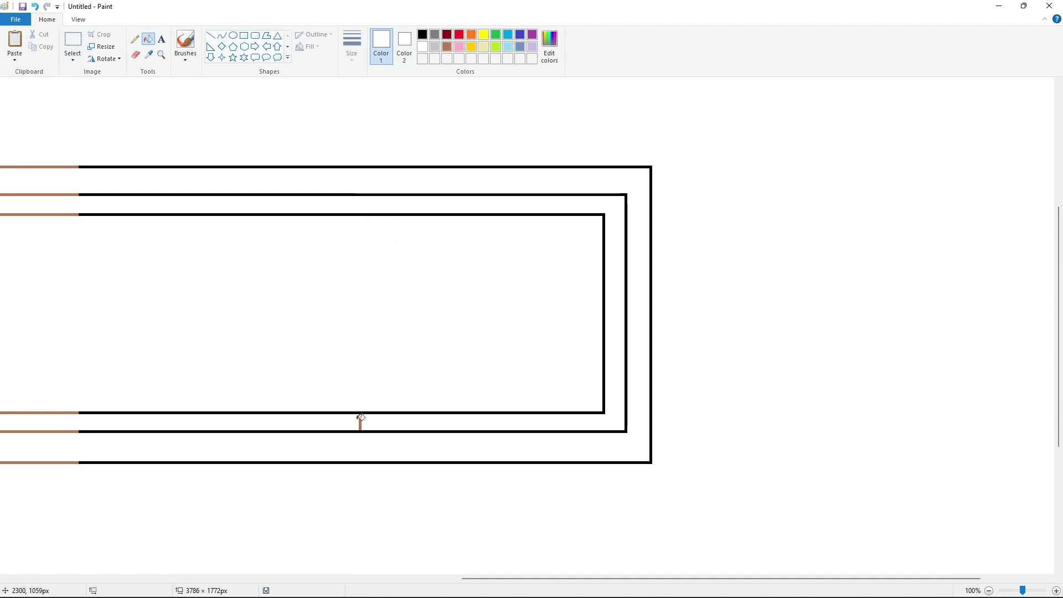
{"action": "left_click", "coordinate": [361, 423]}
Step: Fill the brown left portions of the three rectangle outlines with black
{"action": "scroll", "coordinate": [387, 421], "scroll_direction": "down", "scroll_amount": 2}
{"action": "scroll", "coordinate": [439, 404], "scroll_direction": "up", "scroll_amount": 2}
{"action": "left_click_drag", "start_coordinate": [489, 578], "coordinate": [252, 579]}
{"action": "left_click", "coordinate": [421, 34]}
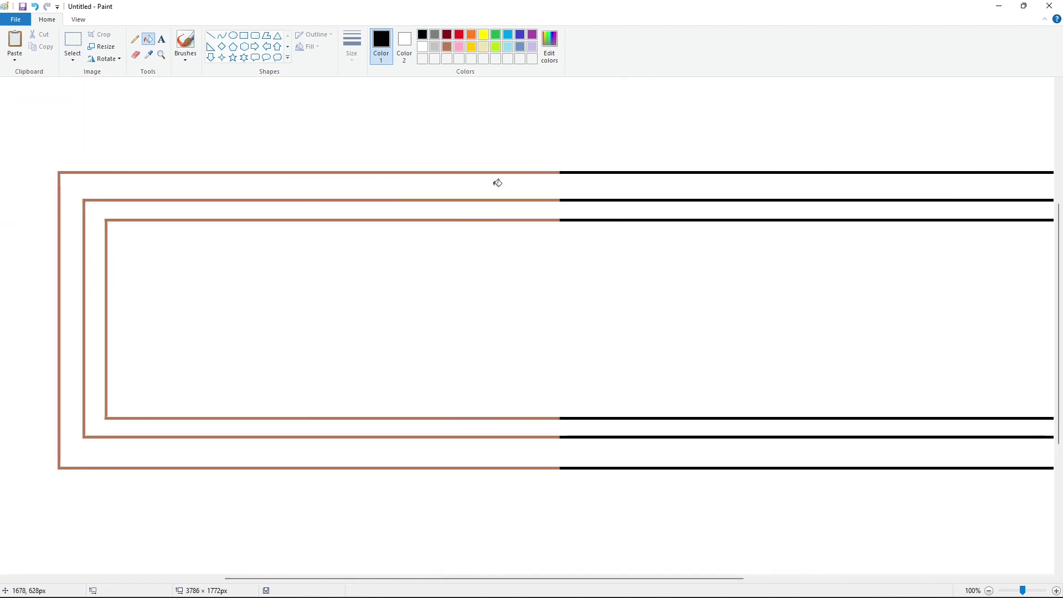
{"action": "left_click", "coordinate": [498, 173]}
{"action": "left_click", "coordinate": [506, 200]}
{"action": "left_click", "coordinate": [509, 220]}
{"action": "scroll", "coordinate": [855, 475], "scroll_direction": "down", "scroll_amount": 2}
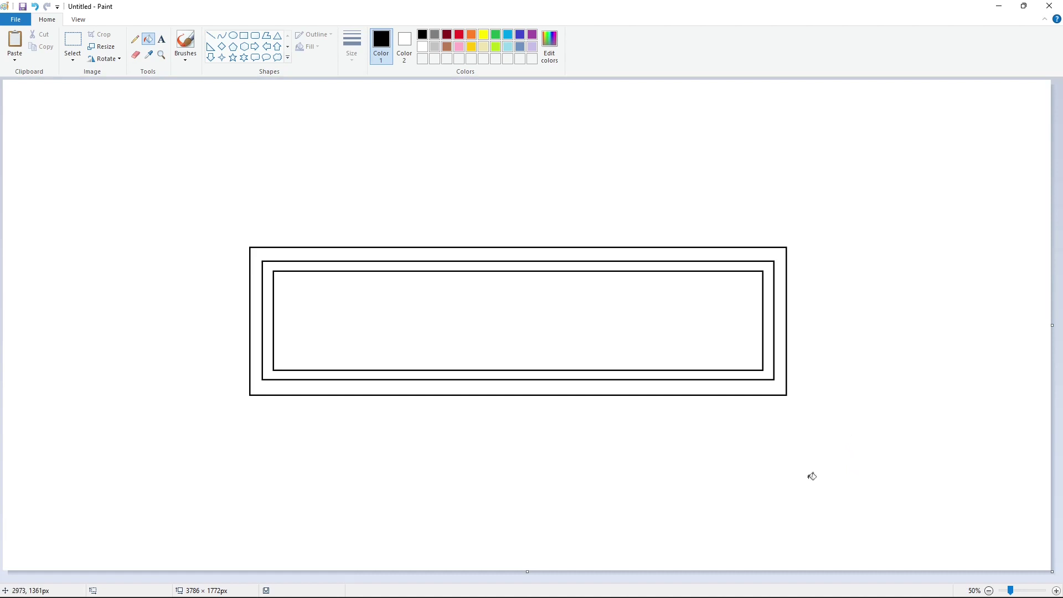
Step: Draw the outer contour of the upper shield's left half above the frame, using a short arc, a vertical line and a long rising curve
{"action": "left_click", "coordinate": [222, 36]}
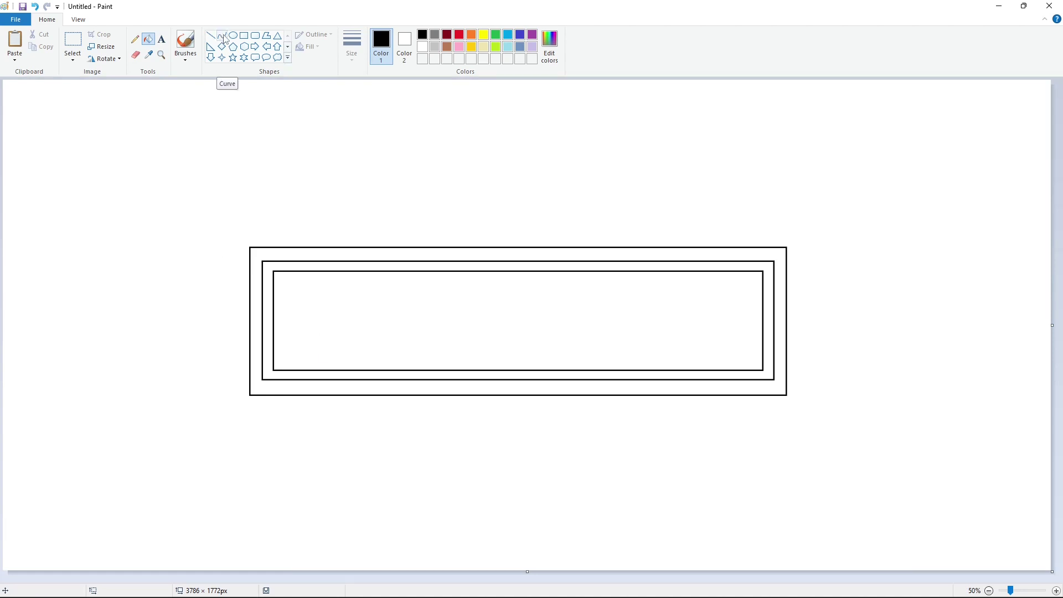
{"action": "left_click_drag", "start_coordinate": [341, 225], "coordinate": [363, 246]}
{"action": "left_click", "coordinate": [349, 225]}
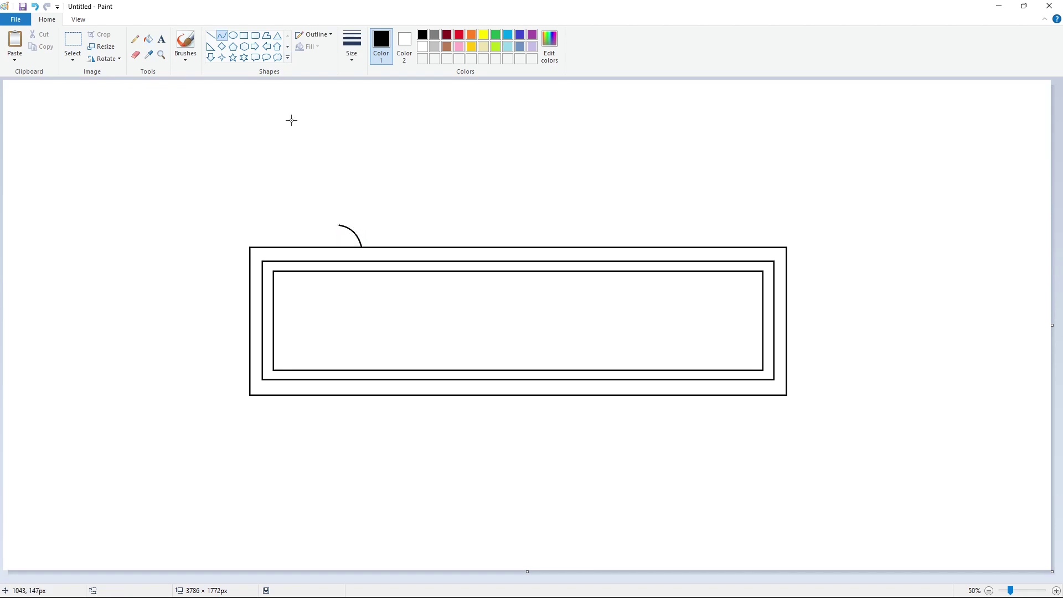
{"action": "left_click", "coordinate": [211, 36]}
{"action": "mouse_move", "coordinate": [339, 206]}
{"action": "left_mouse_down"}
{"action": "mouse_move", "coordinate": [339, 173]}
{"action": "mouse_move", "coordinate": [517, 114]}
{"action": "mouse_move", "coordinate": [422, 166]}
{"action": "mouse_move", "coordinate": [460, 159]}
{"action": "mouse_move", "coordinate": [363, 193]}
{"action": "left_mouse_up"}
{"action": "left_click", "coordinate": [222, 36]}
Step: Draw the parallel middle contour inside the upper shield's left half, with a top curve spanning about 609 × 197 px
{"action": "mouse_move", "coordinate": [367, 234]}
{"action": "left_mouse_down"}
{"action": "mouse_move", "coordinate": [374, 247]}
{"action": "mouse_move", "coordinate": [353, 188]}
{"action": "mouse_move", "coordinate": [519, 131]}
{"action": "left_mouse_up"}
{"action": "left_click", "coordinate": [210, 35]}
{"action": "left_click", "coordinate": [222, 35]}
{"action": "left_click_drag", "start_coordinate": [422, 169], "coordinate": [413, 183]}
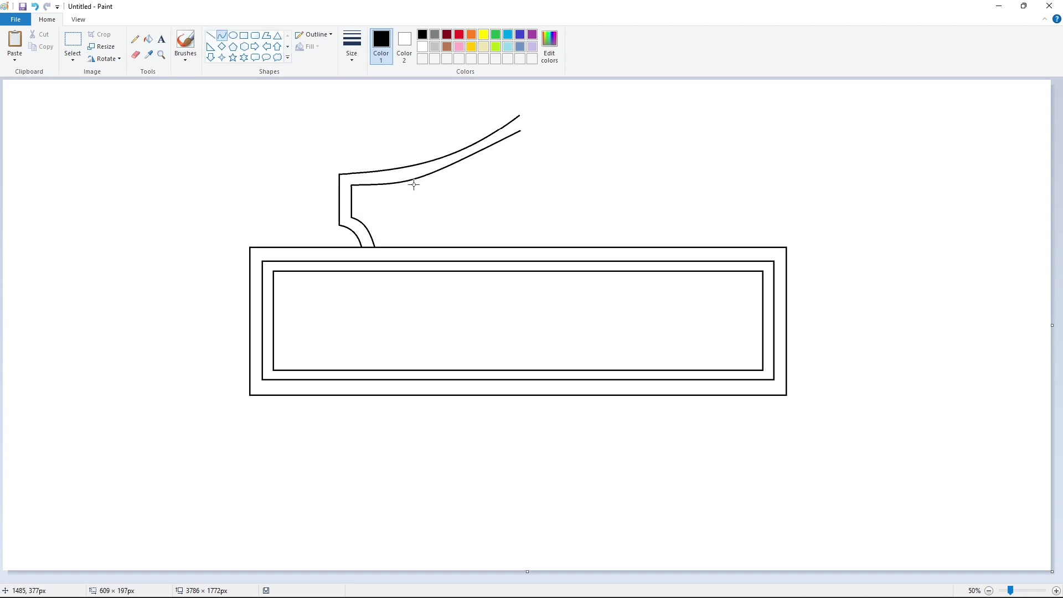
{"action": "left_click_drag", "start_coordinate": [475, 155], "coordinate": [480, 160]}
Step: Draw the parallel inner contour of the upper shield's left half, with a top curve spanning about 571 × 183 px
{"action": "mouse_move", "coordinate": [361, 209]}
{"action": "left_mouse_down"}
{"action": "mouse_move", "coordinate": [386, 247]}
{"action": "mouse_move", "coordinate": [388, 220]}
{"action": "left_mouse_up"}
{"action": "left_click", "coordinate": [211, 35]}
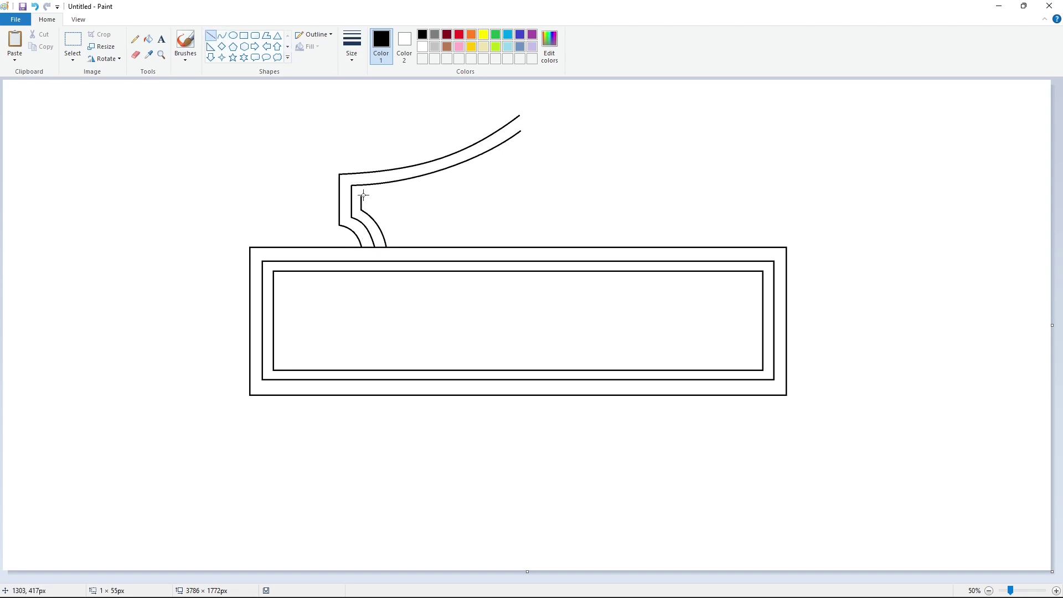
{"action": "left_click", "coordinate": [222, 35]}
{"action": "left_click_drag", "start_coordinate": [361, 193], "coordinate": [519, 144]}
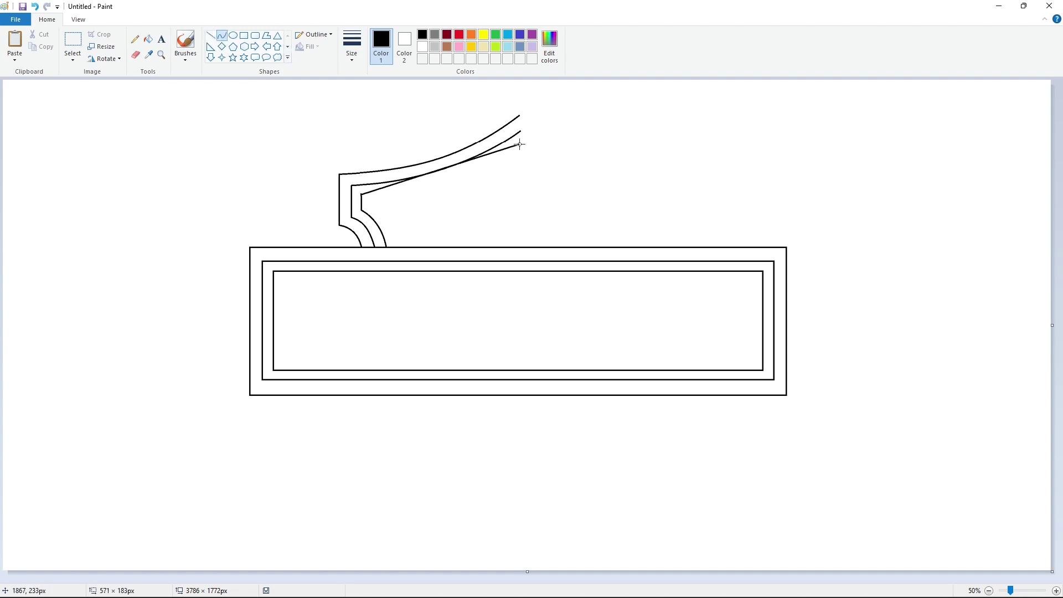
{"action": "left_click_drag", "start_coordinate": [389, 188], "coordinate": [393, 195]}
{"action": "left_click_drag", "start_coordinate": [464, 170], "coordinate": [468, 177]}
{"action": "left_click", "coordinate": [592, 179]}
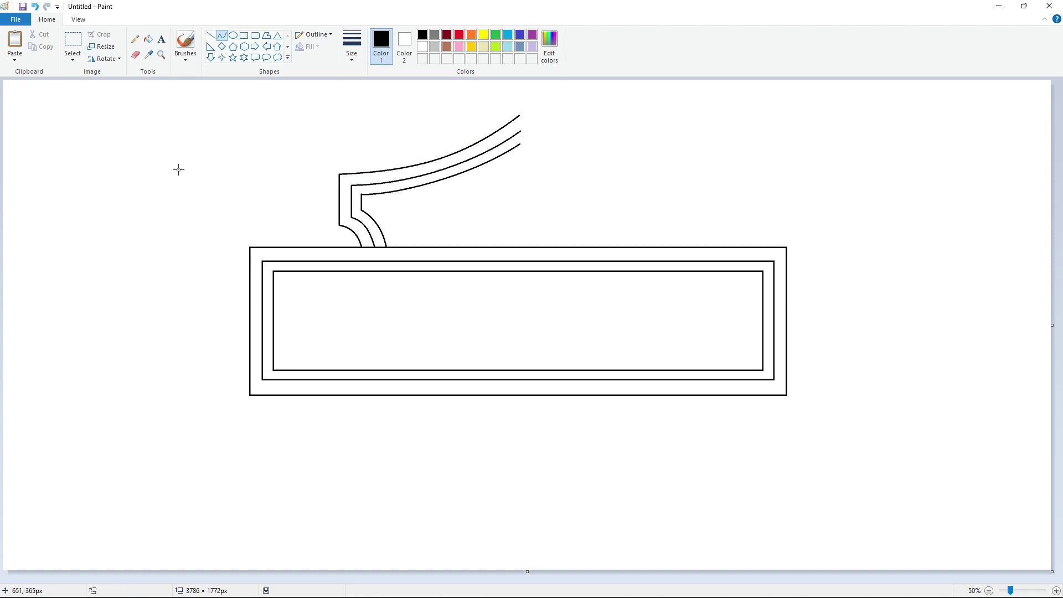
Step: Draw a short concave arc from the frame's lower edge outward as the start of the lower shield's left half
{"action": "mouse_move", "coordinate": [356, 395]}
{"action": "left_mouse_down"}
{"action": "mouse_move", "coordinate": [324, 415]}
{"action": "mouse_move", "coordinate": [344, 409]}
{"action": "mouse_move", "coordinate": [526, 534]}
{"action": "left_mouse_up"}
{"action": "left_click", "coordinate": [347, 410]}
{"action": "left_click", "coordinate": [346, 425]}
Step: Try to draw a long bowed curve from the short arc's tip down to the shield's lower centre
{"action": "left_click_drag", "start_coordinate": [404, 464], "coordinate": [399, 480]}
{"action": "left_click_drag", "start_coordinate": [487, 521], "coordinate": [496, 539]}
{"action": "left_click", "coordinate": [574, 518]}
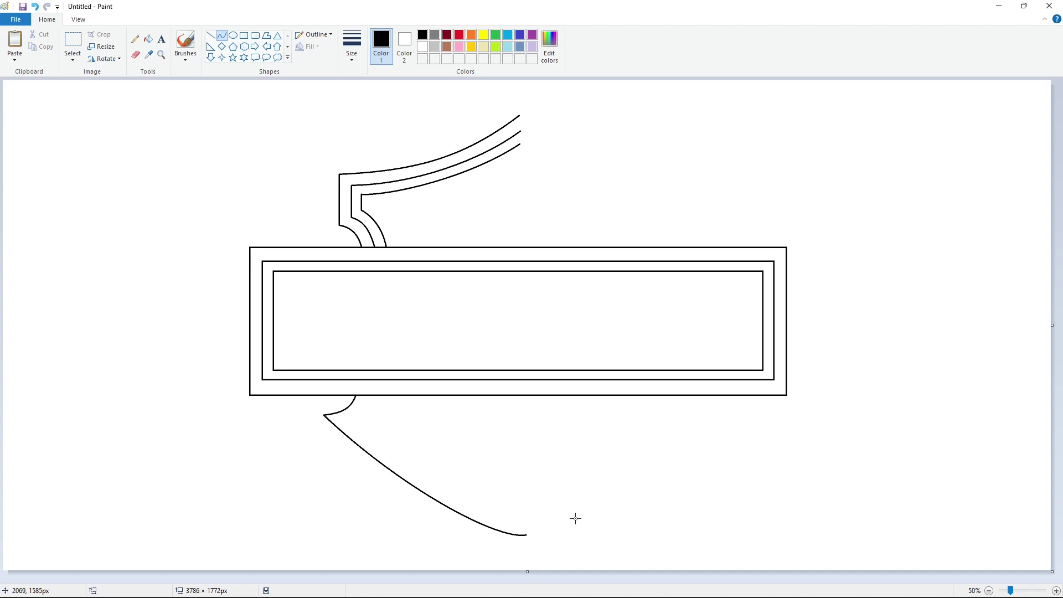
{"action": "key", "text": "ctrl+z"}
Step: Draw a bowed curve about 729 × 431 px from the short arc's tip to the shield's lower centre
{"action": "left_click_drag", "start_coordinate": [323, 414], "coordinate": [526, 533]}
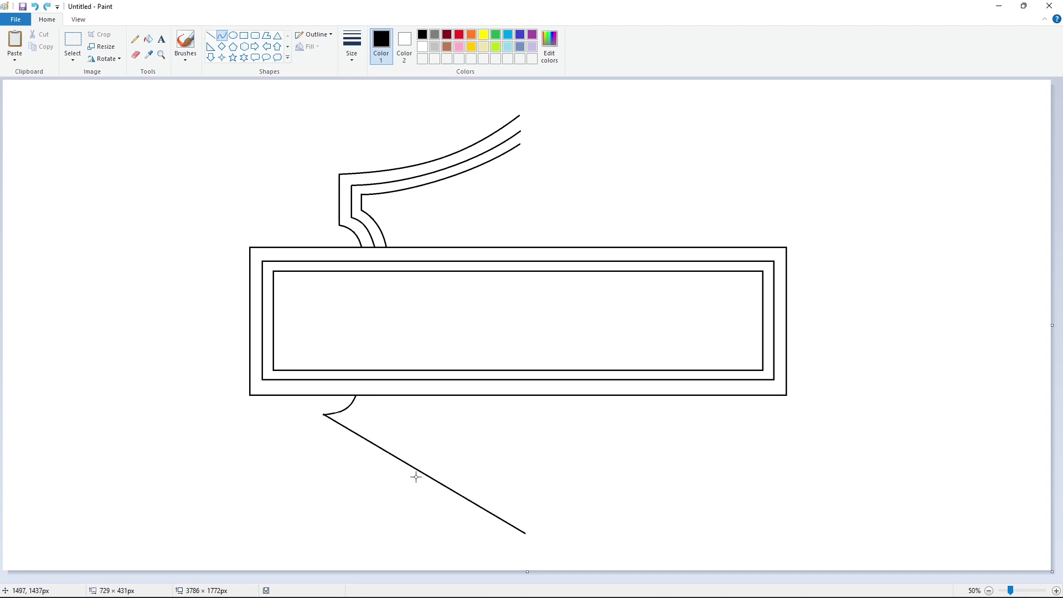
{"action": "left_click_drag", "start_coordinate": [414, 477], "coordinate": [402, 489]}
{"action": "left_click_drag", "start_coordinate": [496, 527], "coordinate": [502, 537]}
{"action": "left_click", "coordinate": [381, 388]}
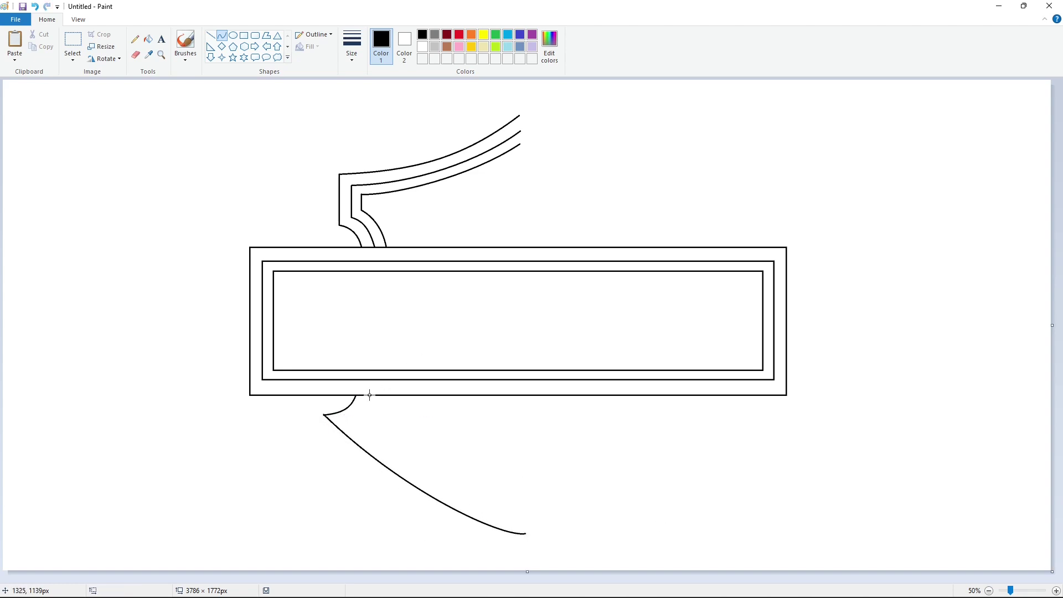
Step: Draw the parallel middle contour of the lower shield's left half with a short arc and a long bowed curve
{"action": "left_click_drag", "start_coordinate": [369, 394], "coordinate": [352, 421]}
{"action": "mouse_move", "coordinate": [362, 407]}
{"action": "left_mouse_down"}
{"action": "mouse_move", "coordinate": [505, 521]}
{"action": "mouse_move", "coordinate": [522, 520]}
{"action": "left_mouse_up"}
{"action": "left_click", "coordinate": [491, 425]}
{"action": "left_click_drag", "start_coordinate": [438, 483], "coordinate": [414, 482]}
{"action": "left_click_drag", "start_coordinate": [501, 519], "coordinate": [508, 524]}
{"action": "left_click", "coordinate": [537, 483]}
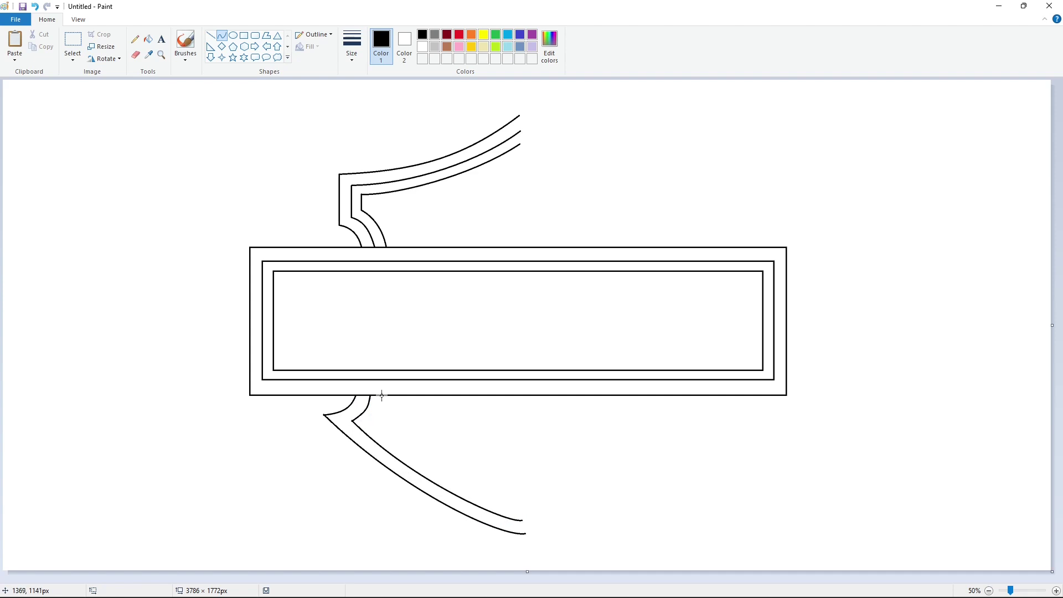
Step: Draw the innermost contour of the lower shield's left half with a short arc and a long bowed curve
{"action": "mouse_move", "coordinate": [382, 396]}
{"action": "left_mouse_down"}
{"action": "mouse_move", "coordinate": [369, 422]}
{"action": "mouse_move", "coordinate": [379, 414]}
{"action": "mouse_move", "coordinate": [520, 509]}
{"action": "left_mouse_up"}
{"action": "left_click", "coordinate": [410, 417]}
{"action": "left_click_drag", "start_coordinate": [437, 468], "coordinate": [412, 464]}
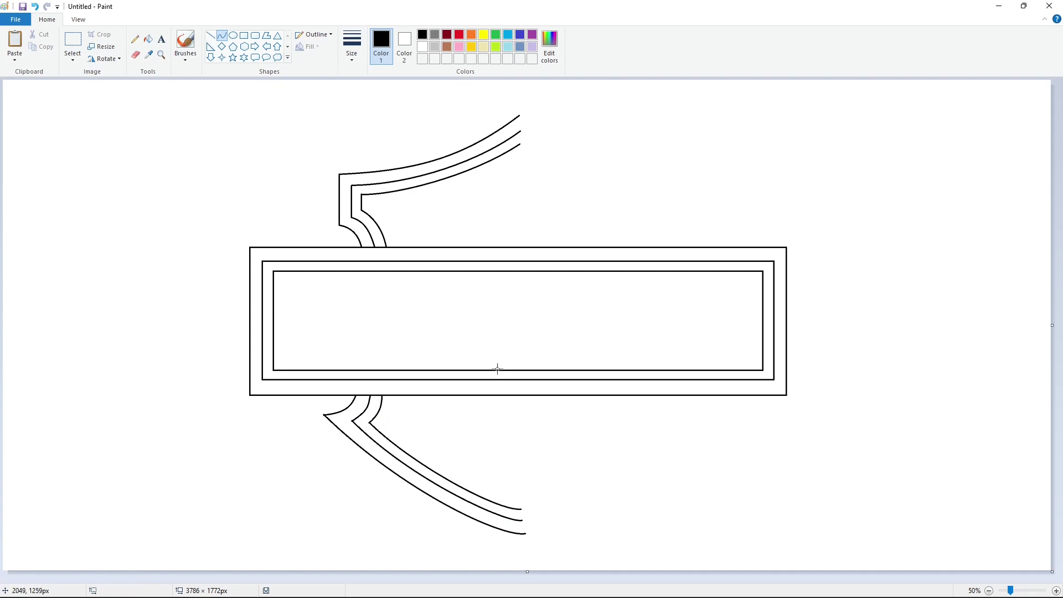
Step: Select an area of about 1615 × 1673 px covering the emblem's left half and copy it
{"action": "left_click", "coordinate": [73, 40]}
{"action": "left_click_drag", "start_coordinate": [149, 89], "coordinate": [858, 550]}
{"action": "left_click_drag", "start_coordinate": [638, 539], "coordinate": [596, 552]}
{"action": "key", "text": "ctrl+c"}
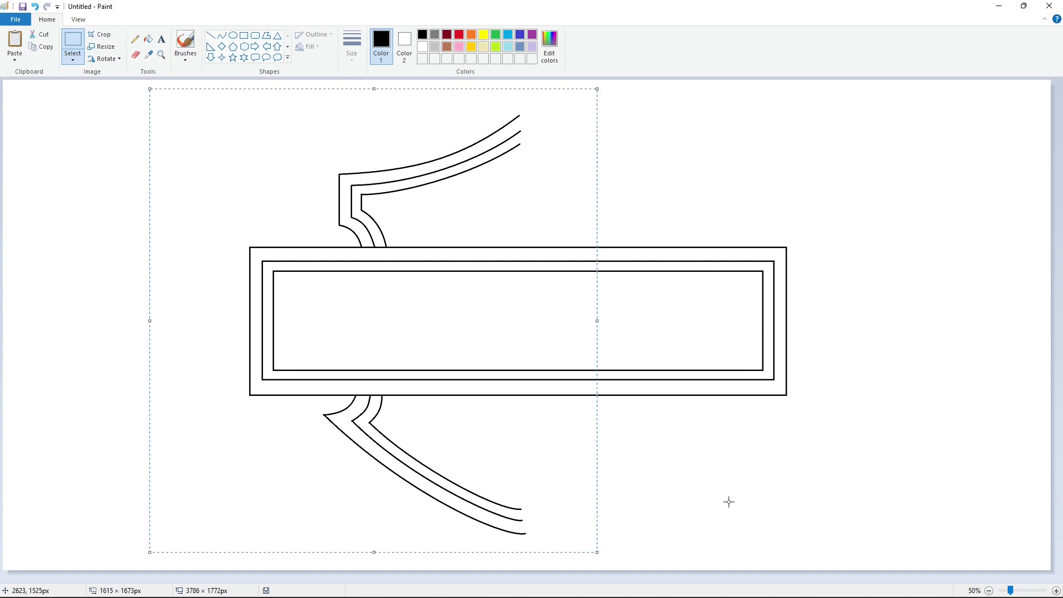
{"action": "left_click", "coordinate": [727, 501]}
Step: Paste the copied half of the emblem and flip it horizontally
{"action": "scroll", "coordinate": [728, 501], "scroll_direction": "up", "scroll_amount": 1}
{"action": "left_click_drag", "start_coordinate": [365, 578], "coordinate": [785, 578]}
{"action": "scroll", "coordinate": [782, 487], "scroll_direction": "down", "scroll_amount": 3}
{"action": "key", "text": "ctrl+v"}
{"action": "left_click", "coordinate": [112, 60]}
{"action": "left_click", "coordinate": [125, 122]}
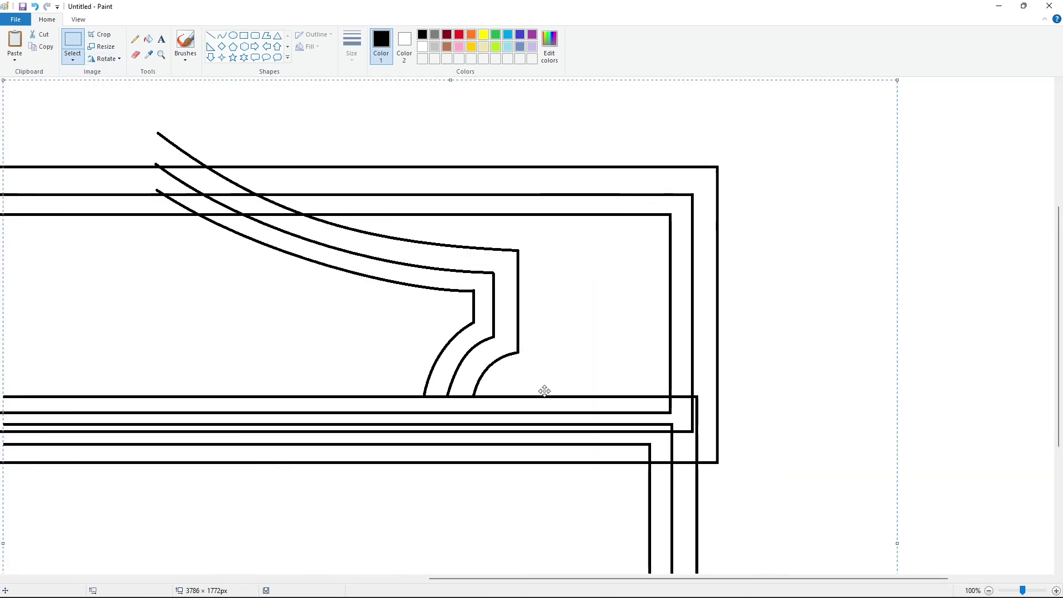
Step: Align the mirrored half with the right end of the frame so the rectangle lines coincide
{"action": "left_click_drag", "start_coordinate": [629, 517], "coordinate": [654, 287]}
{"action": "key", "text": "Left"}
{"action": "key", "text": "Left"}
{"action": "key", "text": "Left"}
{"action": "key", "text": "Left"}
{"action": "key", "text": "Right"}
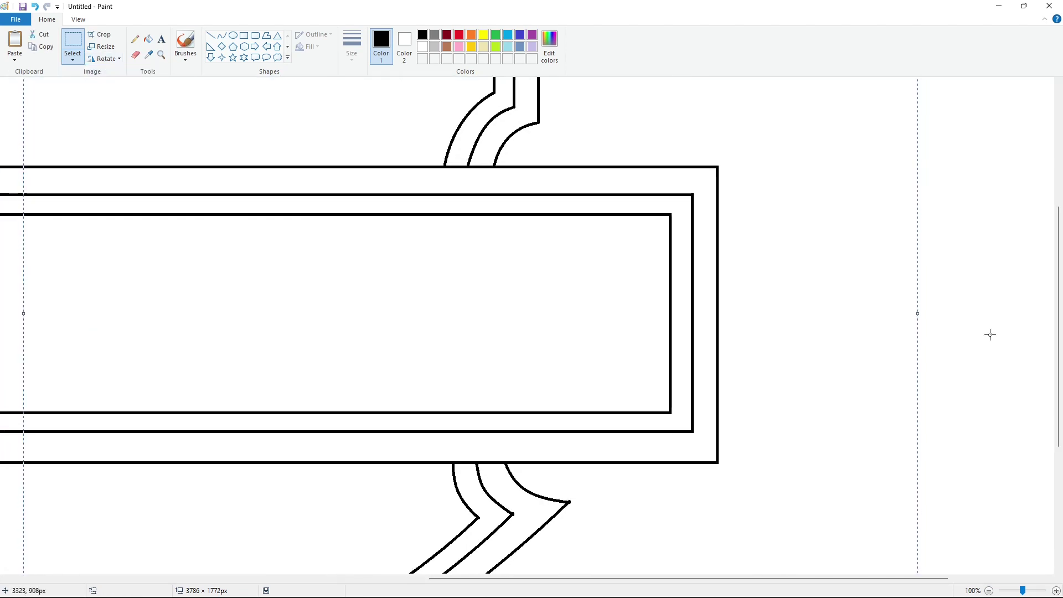
{"action": "key", "text": "Up"}
{"action": "key", "text": "Down"}
{"action": "left_click", "coordinate": [989, 335]}
Step: Cover the overshooting line ends at the outer contour's upper peak with short white lines
{"action": "left_click", "coordinate": [988, 591]}
{"action": "left_click", "coordinate": [1056, 591]}
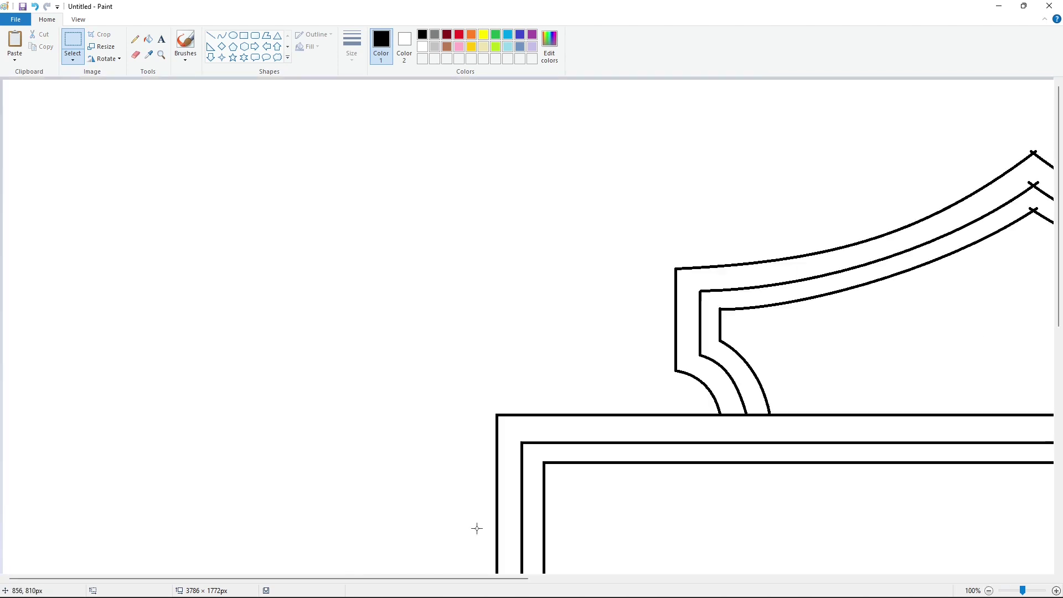
{"action": "scroll", "coordinate": [475, 526], "scroll_direction": "right", "scroll_amount": 8}
{"action": "left_click", "coordinate": [211, 35]}
{"action": "left_click", "coordinate": [421, 46]}
{"action": "mouse_move", "coordinate": [577, 155]}
{"action": "left_mouse_down"}
{"action": "mouse_move", "coordinate": [589, 147]}
{"action": "mouse_move", "coordinate": [578, 145]}
{"action": "left_mouse_up"}
{"action": "left_click", "coordinate": [624, 147]}
{"action": "left_click", "coordinate": [679, 145]}
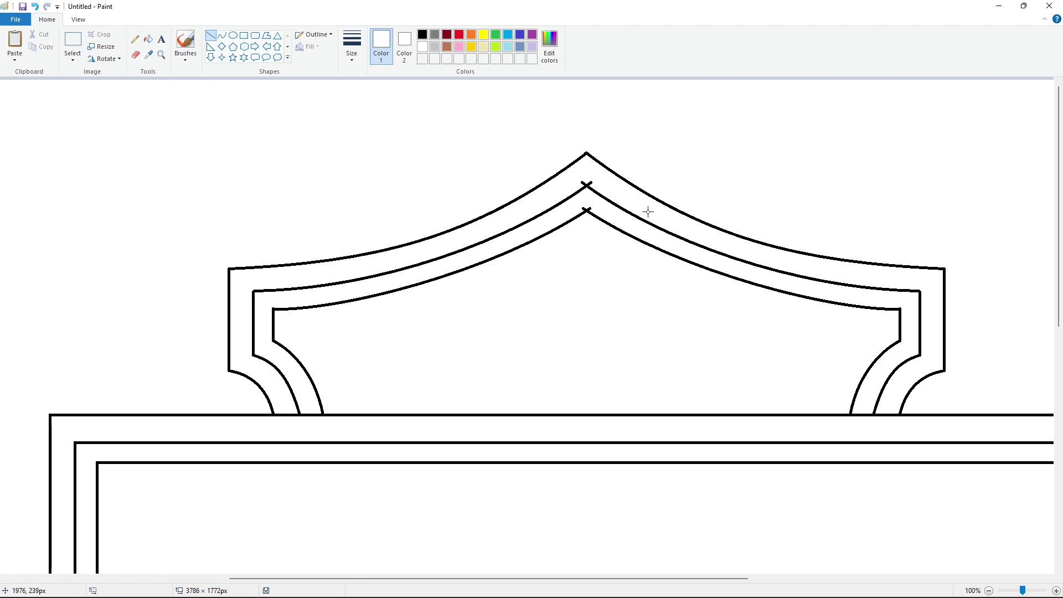
Step: Cover the overshooting line ends at the upper peaks of the middle and inner contours with short white lines
{"action": "mouse_move", "coordinate": [579, 186]}
{"action": "left_mouse_down"}
{"action": "mouse_move", "coordinate": [592, 177]}
{"action": "mouse_move", "coordinate": [580, 176]}
{"action": "left_mouse_up"}
{"action": "left_click", "coordinate": [616, 180]}
{"action": "left_click", "coordinate": [559, 191]}
{"action": "left_click_drag", "start_coordinate": [579, 213], "coordinate": [596, 202]}
{"action": "left_click", "coordinate": [607, 217]}
Step: Clean up the overshooting line ends at the lower shield's bottom tip and outer corners with short white lines
{"action": "scroll", "coordinate": [636, 249], "scroll_direction": "down", "scroll_amount": 10}
{"action": "mouse_move", "coordinate": [567, 498]}
{"action": "left_mouse_down"}
{"action": "mouse_move", "coordinate": [604, 500]}
{"action": "mouse_move", "coordinate": [583, 499]}
{"action": "mouse_move", "coordinate": [608, 496]}
{"action": "mouse_move", "coordinate": [586, 469]}
{"action": "mouse_move", "coordinate": [600, 473]}
{"action": "left_mouse_up"}
{"action": "left_click", "coordinate": [643, 498]}
{"action": "left_click", "coordinate": [658, 493]}
{"action": "left_click", "coordinate": [688, 495]}
{"action": "left_click", "coordinate": [660, 502]}
{"action": "left_click", "coordinate": [662, 502]}
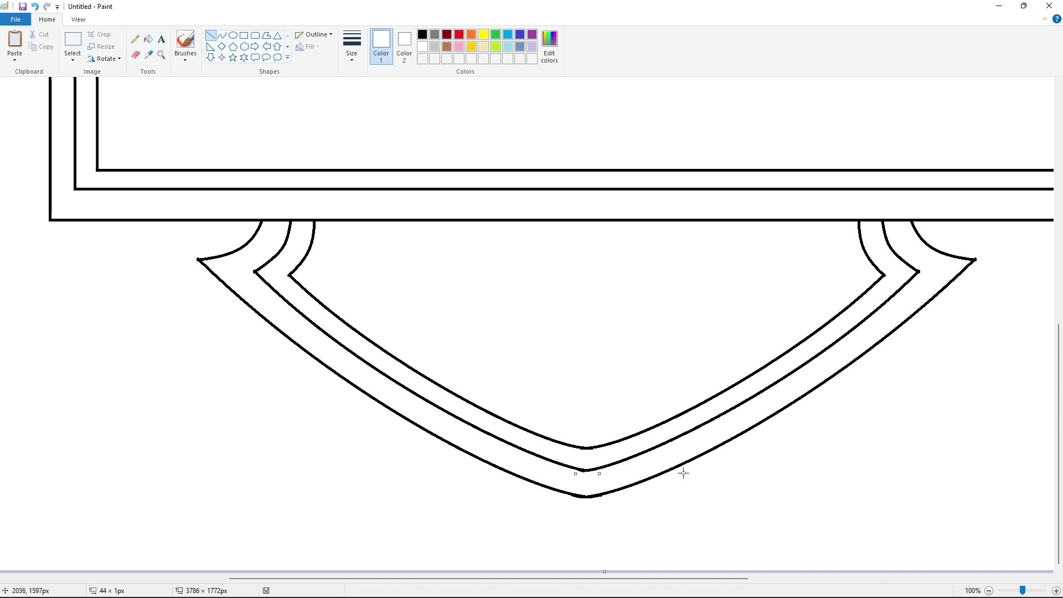
{"action": "scroll", "coordinate": [228, 371], "scroll_direction": "up", "scroll_amount": 2}
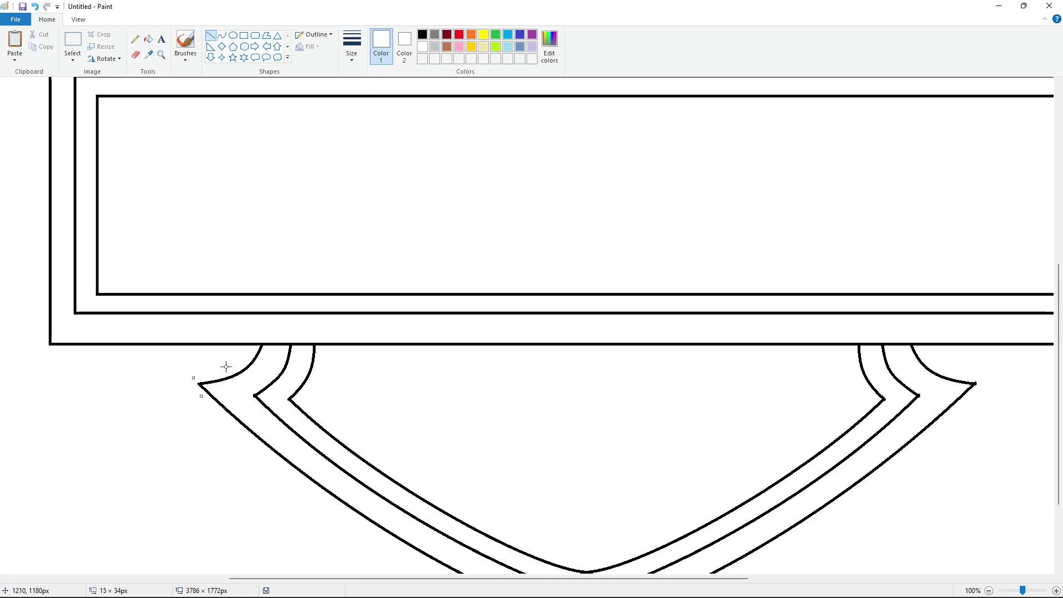
{"action": "scroll", "coordinate": [923, 455], "scroll_direction": "up", "scroll_amount": 6}
{"action": "scroll", "coordinate": [929, 482], "scroll_direction": "down", "scroll_amount": 1, "text": "ctrl"}
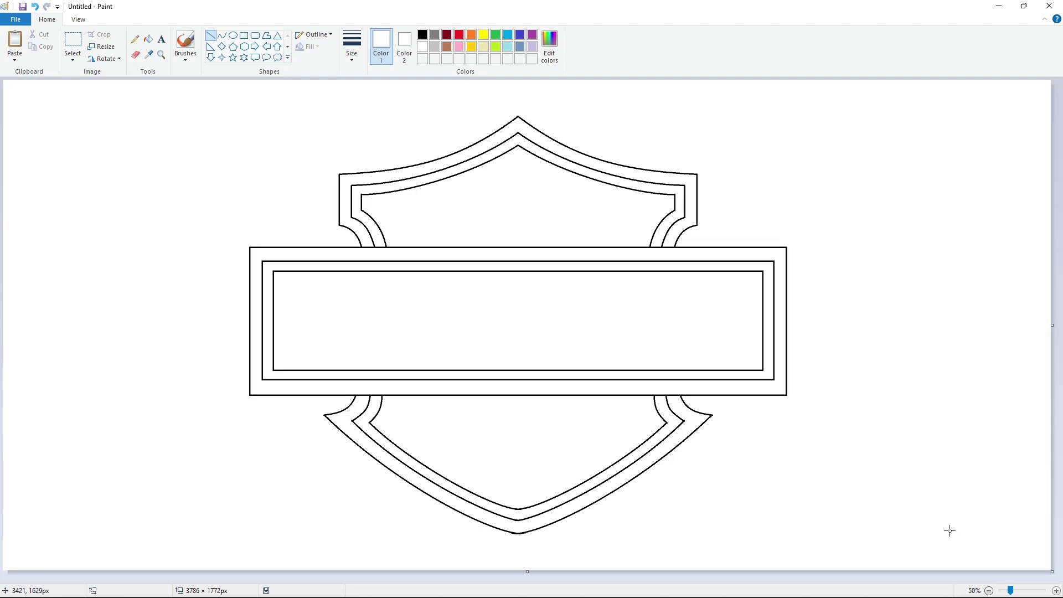
Step: Recolor the shield contours and the outermost rectangle brown with the fill tool
{"action": "left_click", "coordinate": [1056, 590]}
{"action": "left_click", "coordinate": [519, 35]}
{"action": "left_click", "coordinate": [148, 39]}
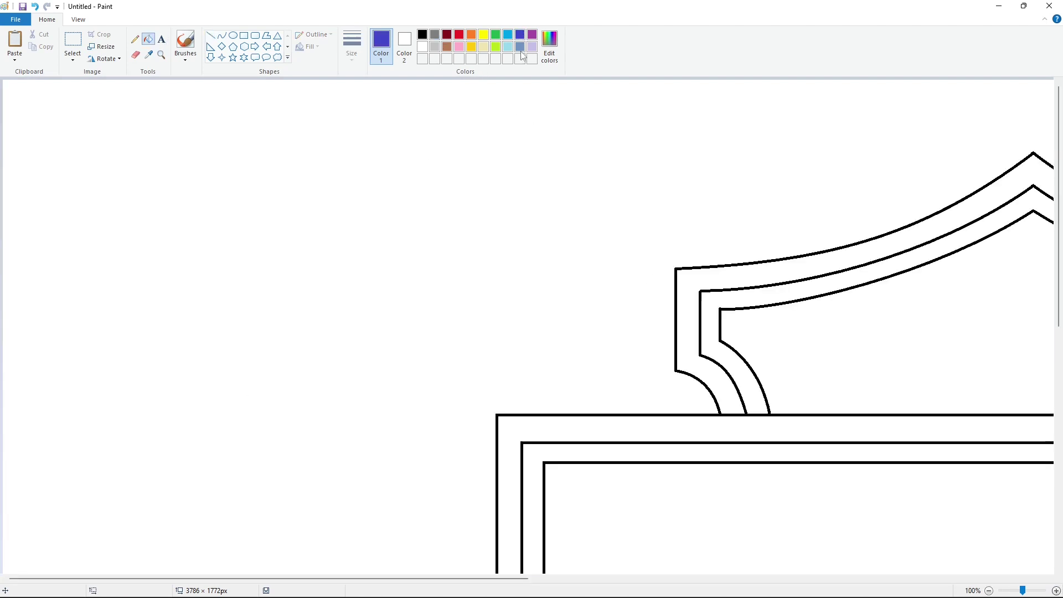
{"action": "left_click", "coordinate": [447, 47]}
{"action": "left_click", "coordinate": [721, 313]}
{"action": "scroll", "coordinate": [848, 484], "scroll_direction": "down", "scroll_amount": 1, "text": "ctrl"}
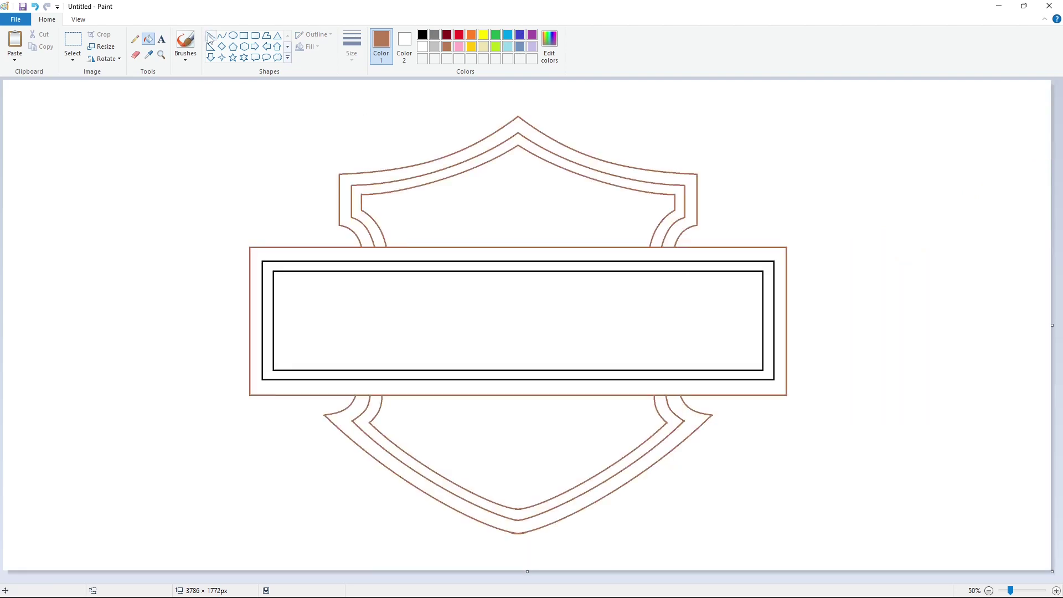
Step: Draw a vertical black line down to the frame near the upper shield's left side as the first letter's left edge
{"action": "left_click", "coordinate": [210, 36]}
{"action": "left_click", "coordinate": [421, 34]}
{"action": "left_click_drag", "start_coordinate": [398, 203], "coordinate": [405, 246]}
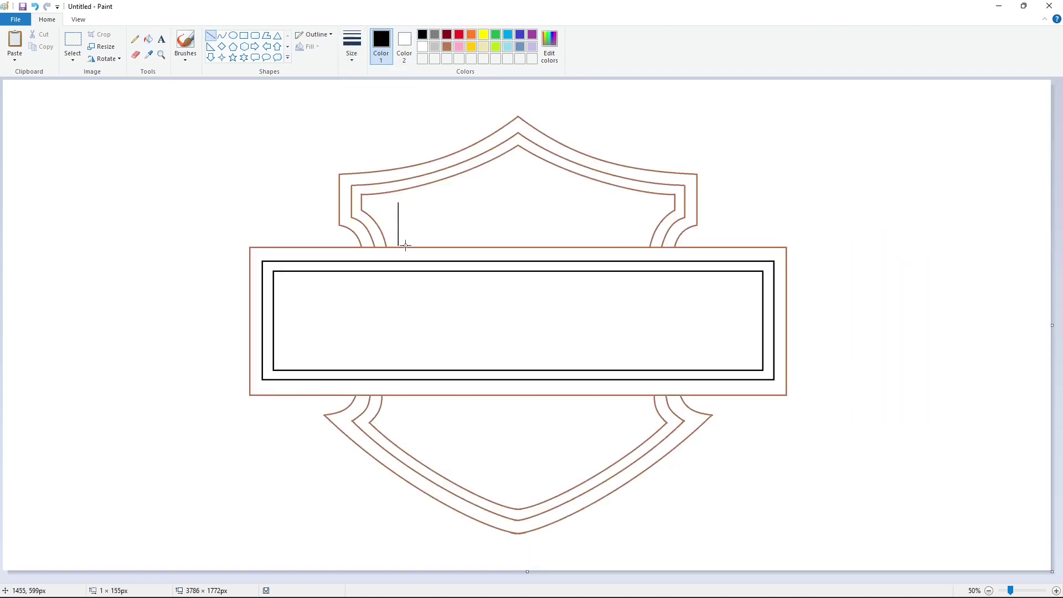
{"action": "key", "text": "ctrl+z"}
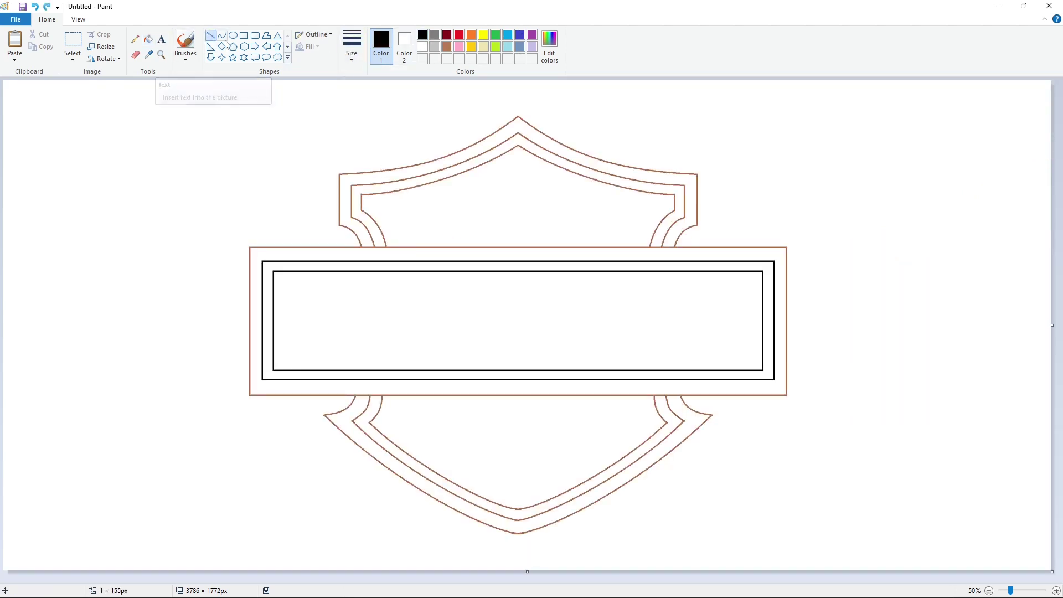
{"action": "left_click_drag", "start_coordinate": [399, 202], "coordinate": [399, 250]}
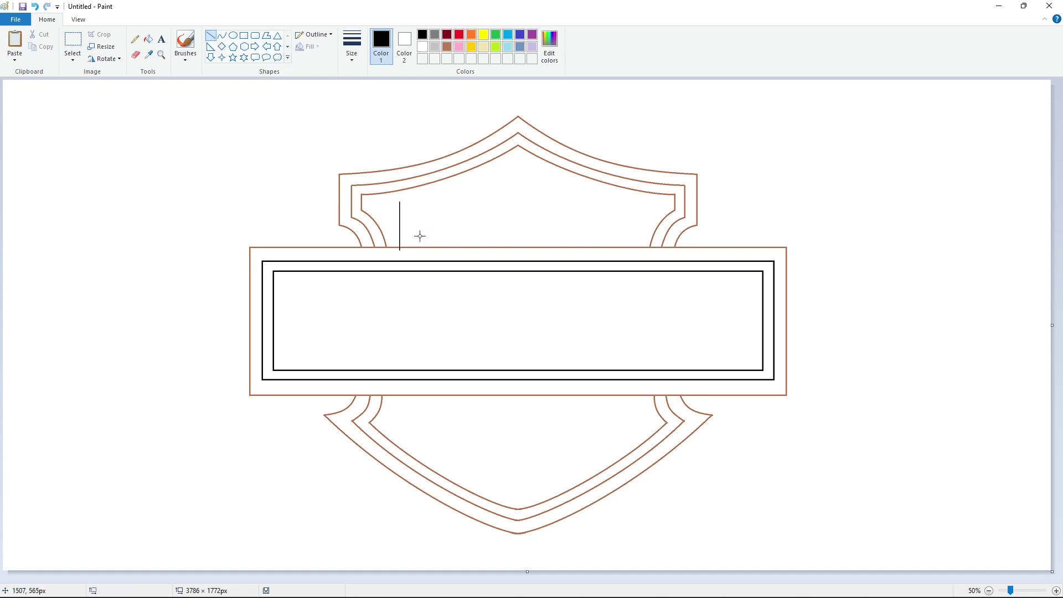
Step: Add the first letter's slanted top, right edge and inner M-shaped notch with straight black lines
{"action": "mouse_move", "coordinate": [400, 202]}
{"action": "left_mouse_down"}
{"action": "mouse_move", "coordinate": [444, 194]}
{"action": "mouse_move", "coordinate": [444, 250]}
{"action": "mouse_move", "coordinate": [411, 251]}
{"action": "mouse_move", "coordinate": [422, 249]}
{"action": "left_mouse_up"}
{"action": "left_click", "coordinate": [526, 217]}
{"action": "left_click", "coordinate": [1055, 590]}
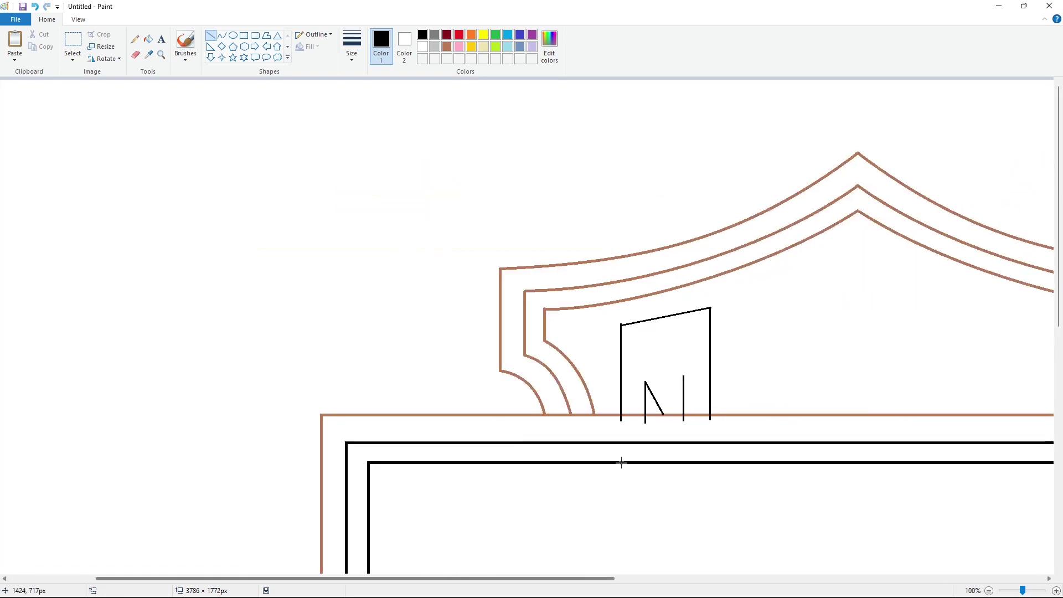
{"action": "left_click_drag", "start_coordinate": [684, 377], "coordinate": [663, 413]}
{"action": "left_click", "coordinate": [989, 590]}
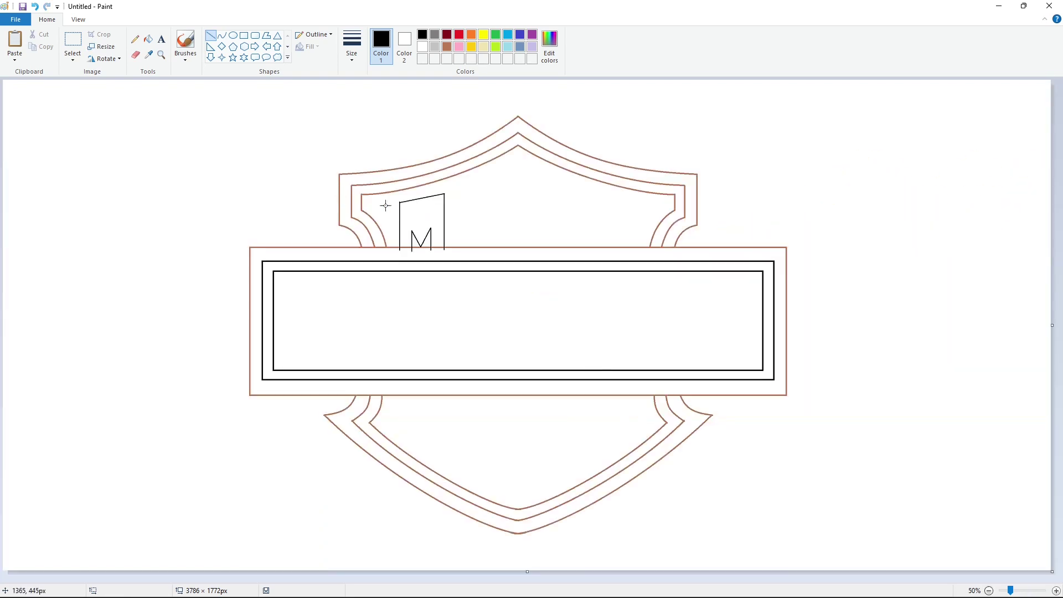
Step: Draw the V-shaped notch at the top of the first letter and fill the M with black
{"action": "mouse_move", "coordinate": [420, 219]}
{"action": "left_mouse_down"}
{"action": "mouse_move", "coordinate": [410, 201]}
{"action": "mouse_move", "coordinate": [431, 197]}
{"action": "left_mouse_up"}
{"action": "left_click", "coordinate": [425, 213]}
{"action": "left_click", "coordinate": [1055, 591]}
{"action": "scroll", "coordinate": [574, 548], "scroll_direction": "right", "scroll_amount": 5}
{"action": "left_click", "coordinate": [148, 39]}
{"action": "left_click", "coordinate": [426, 409]}
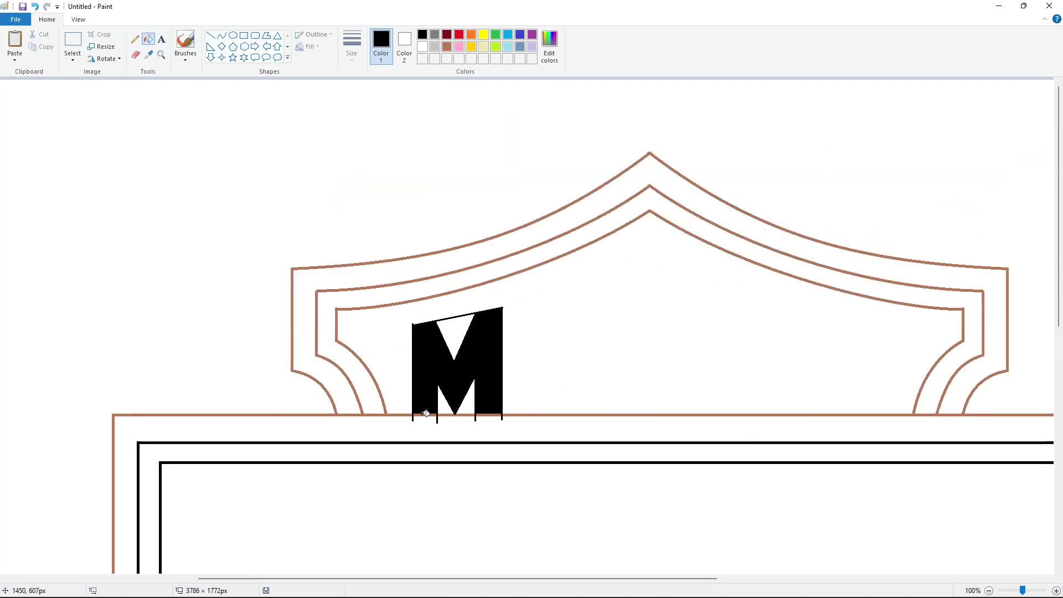
Step: Erase the M's line ends overshooting the frame with a thick horizontal white line and white fill
{"action": "left_click", "coordinate": [211, 36]}
{"action": "left_click", "coordinate": [422, 47]}
{"action": "left_click", "coordinate": [351, 47]}
{"action": "left_click", "coordinate": [376, 144]}
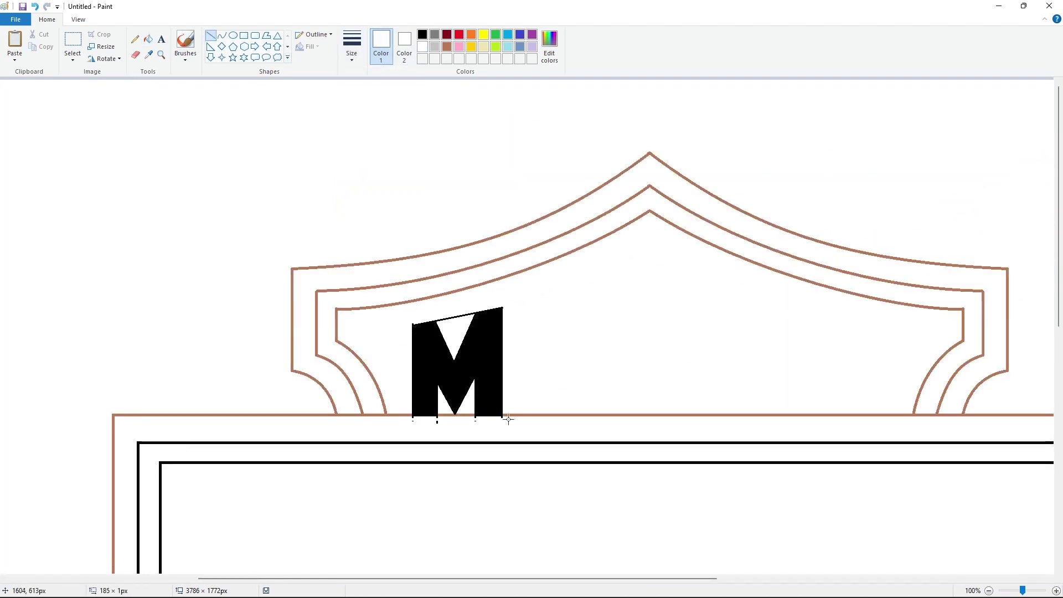
{"action": "left_click_drag", "start_coordinate": [508, 419], "coordinate": [509, 418]}
{"action": "key", "text": "Up"}
{"action": "key", "text": "Up"}
{"action": "key", "text": "Up"}
{"action": "left_click", "coordinate": [565, 355]}
{"action": "left_click", "coordinate": [148, 38]}
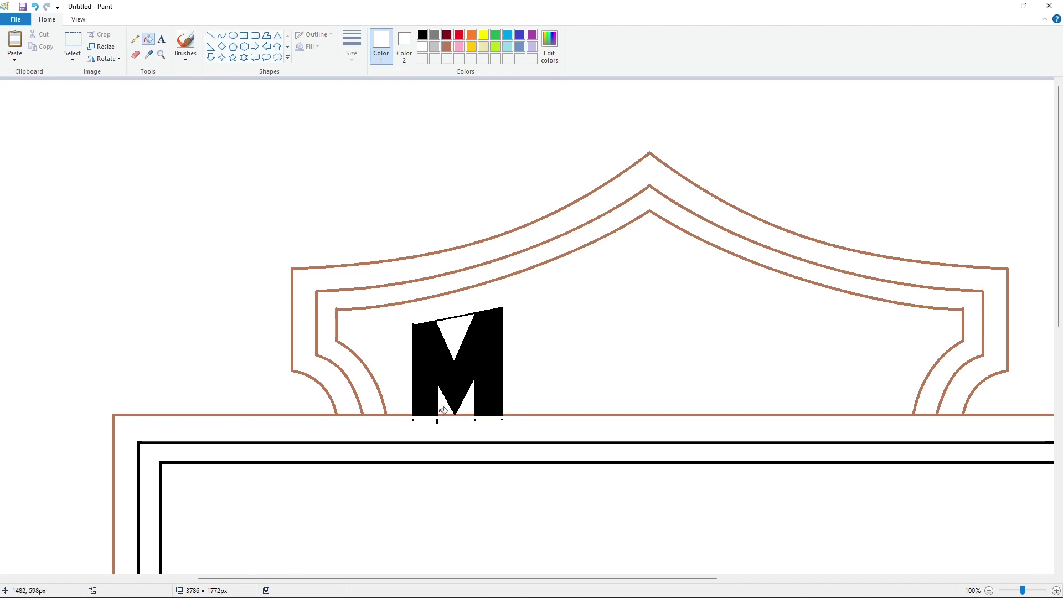
Step: Remove the thin line across the M's top notch and trim its slanted top corners with white
{"action": "left_click", "coordinate": [210, 35]}
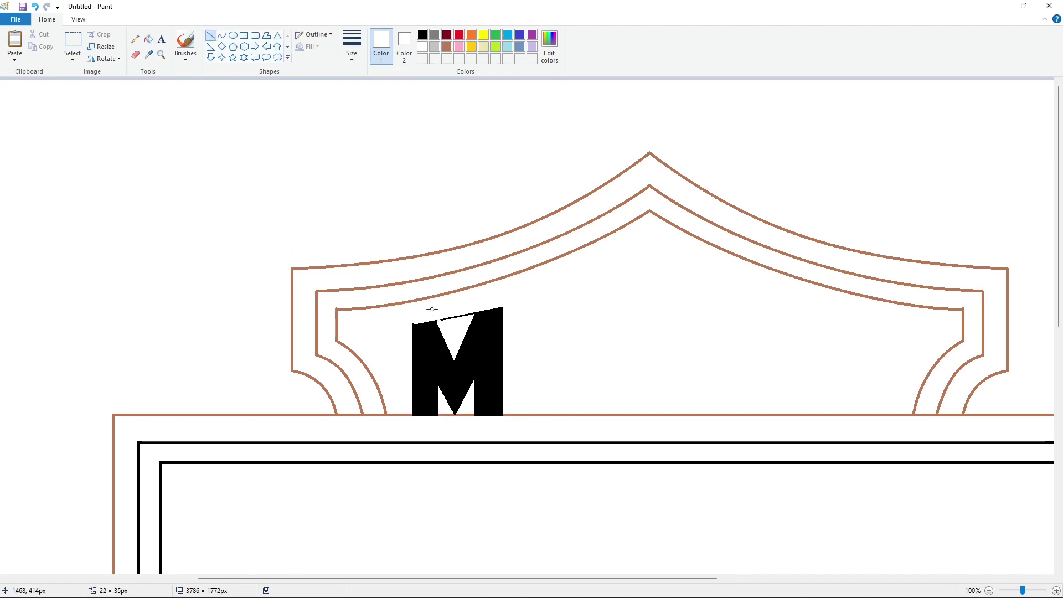
{"action": "left_click_drag", "start_coordinate": [432, 309], "coordinate": [477, 303]}
{"action": "left_click", "coordinate": [507, 319]}
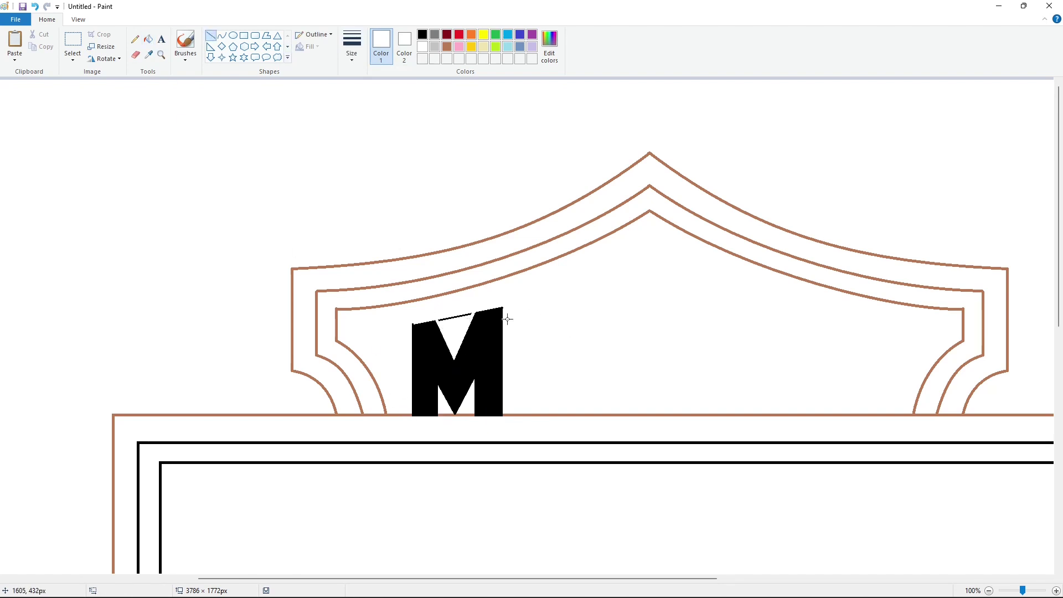
{"action": "left_click_drag", "start_coordinate": [416, 321], "coordinate": [394, 330]}
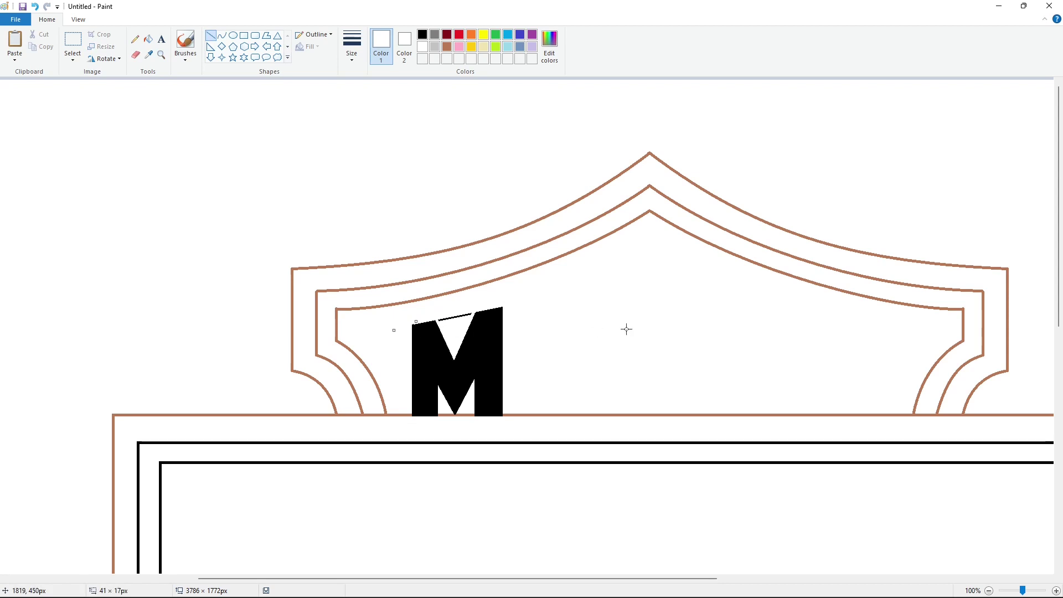
{"action": "left_click", "coordinate": [148, 38]}
{"action": "scroll", "coordinate": [852, 511], "scroll_direction": "down", "scroll_amount": 1, "text": "ctrl"}
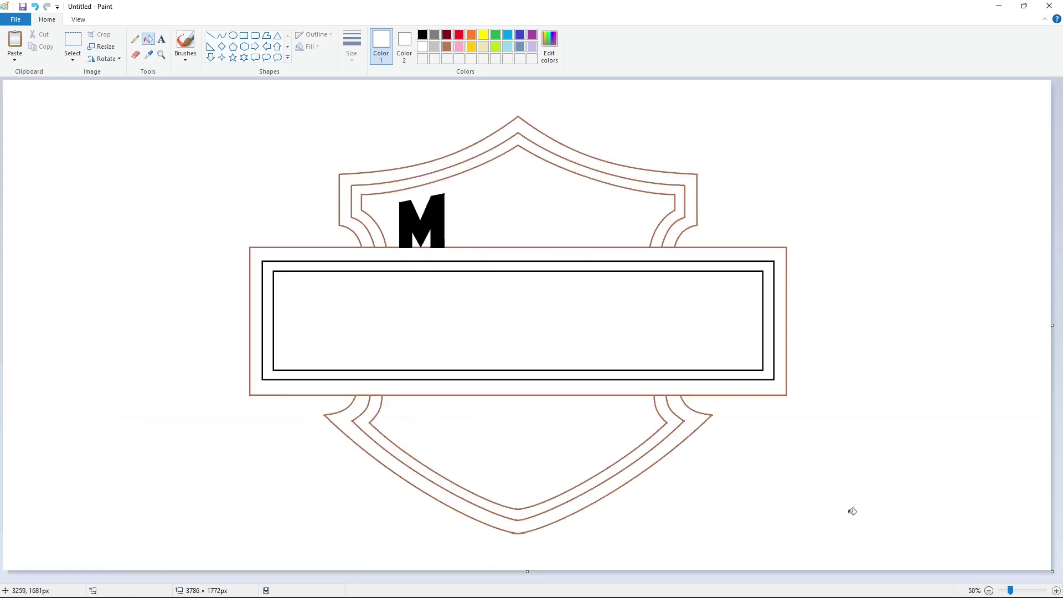
Step: Draw the O's left edge, slanted top and rounded upper corners in black beside the M
{"action": "left_click", "coordinate": [221, 35]}
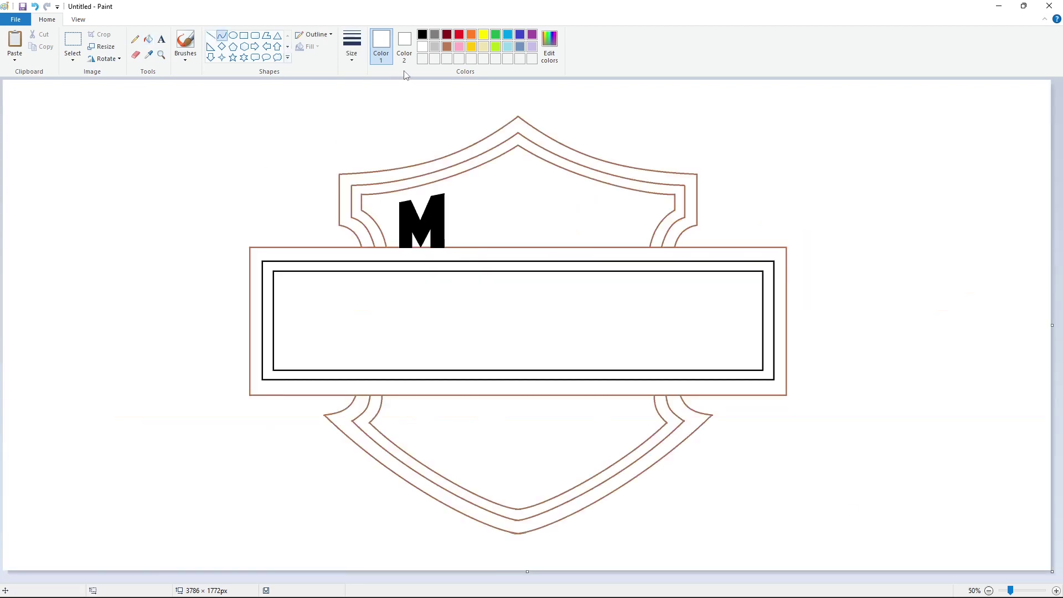
{"action": "left_click", "coordinate": [210, 35]}
{"action": "left_click", "coordinate": [422, 35]}
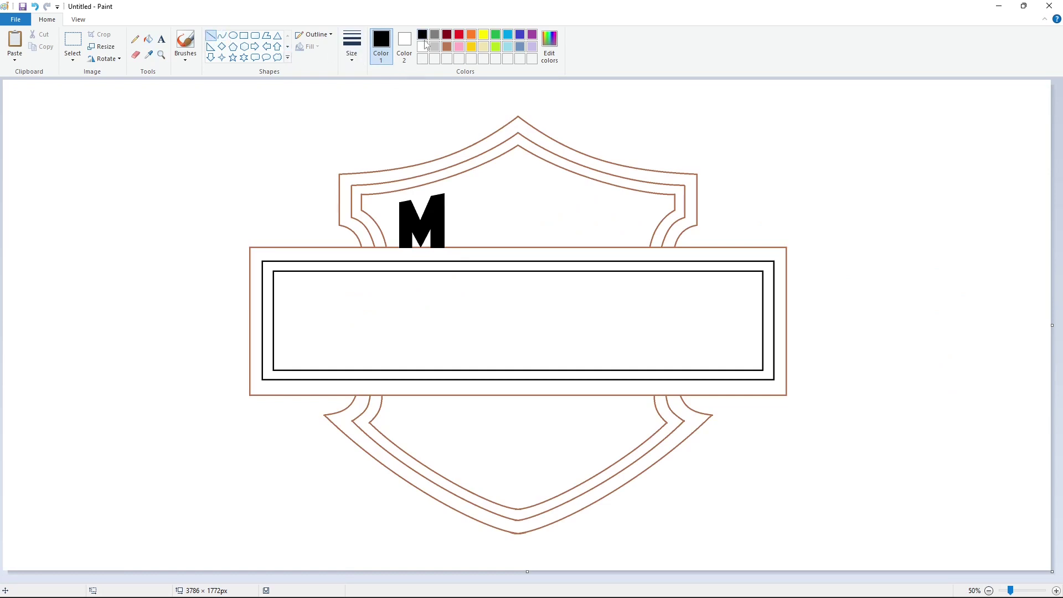
{"action": "left_click_drag", "start_coordinate": [453, 198], "coordinate": [452, 235]}
{"action": "left_click", "coordinate": [221, 34]}
{"action": "left_click", "coordinate": [453, 192]}
{"action": "left_click", "coordinate": [527, 200]}
{"action": "left_click", "coordinate": [211, 35]}
{"action": "left_click", "coordinate": [221, 34]}
{"action": "left_click", "coordinate": [492, 178]}
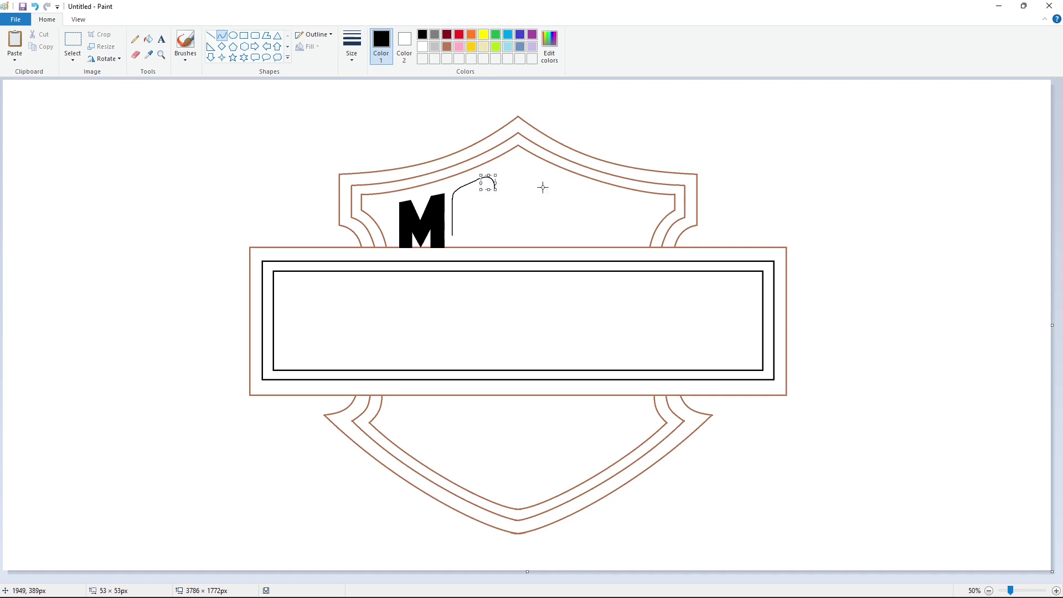
Step: Complete the O's outer outline with a straight right edge, a flat base and rounded lower corners
{"action": "left_click", "coordinate": [210, 35]}
{"action": "left_click_drag", "start_coordinate": [494, 215], "coordinate": [494, 237]}
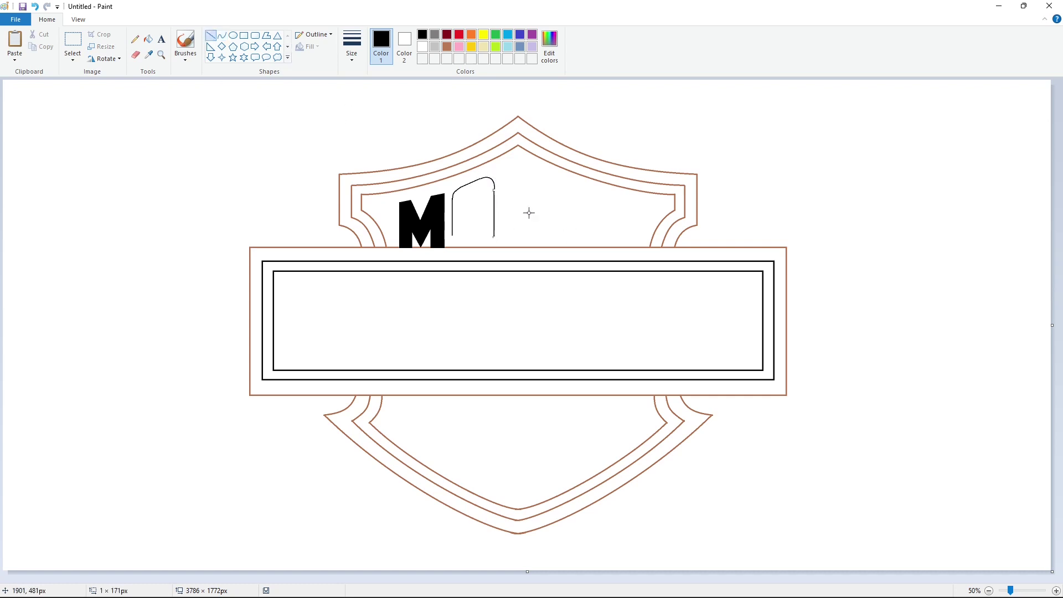
{"action": "left_click", "coordinate": [222, 34]}
{"action": "left_click_drag", "start_coordinate": [491, 240], "coordinate": [495, 247]}
{"action": "left_click", "coordinate": [210, 35]}
{"action": "left_click", "coordinate": [221, 35]}
{"action": "left_click_drag", "start_coordinate": [461, 248], "coordinate": [453, 236]}
Step: Draw the O's inner opening with straight sides, a curved top and a flat bottom
{"action": "left_click", "coordinate": [210, 35]}
{"action": "left_click", "coordinate": [222, 34]}
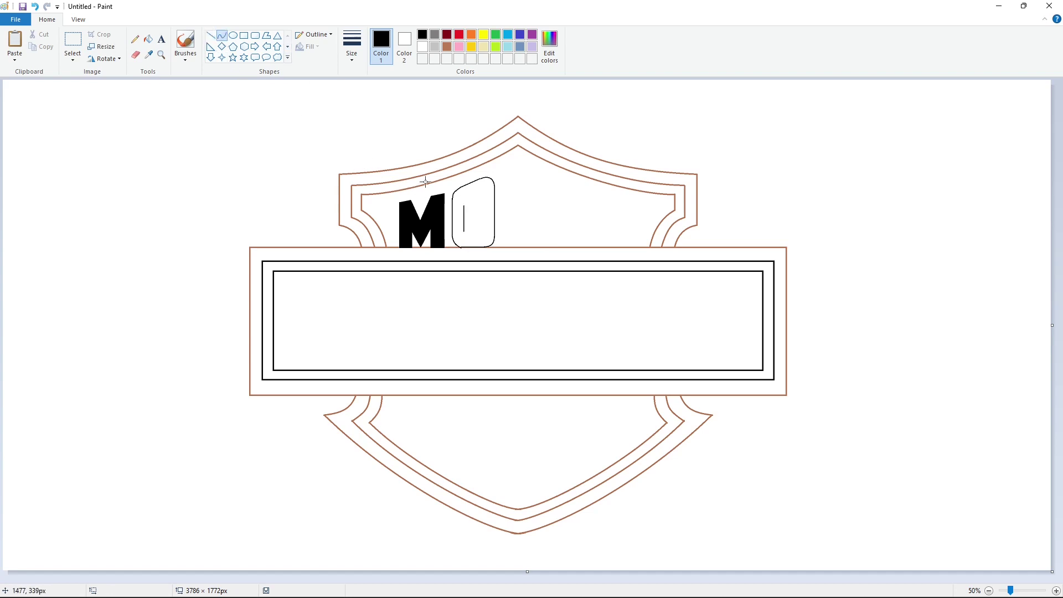
{"action": "double_click", "coordinate": [464, 199]}
{"action": "left_click", "coordinate": [211, 35]}
{"action": "left_click", "coordinate": [531, 219]}
{"action": "left_click_drag", "start_coordinate": [476, 234], "coordinate": [481, 234]}
{"action": "left_click", "coordinate": [527, 230]}
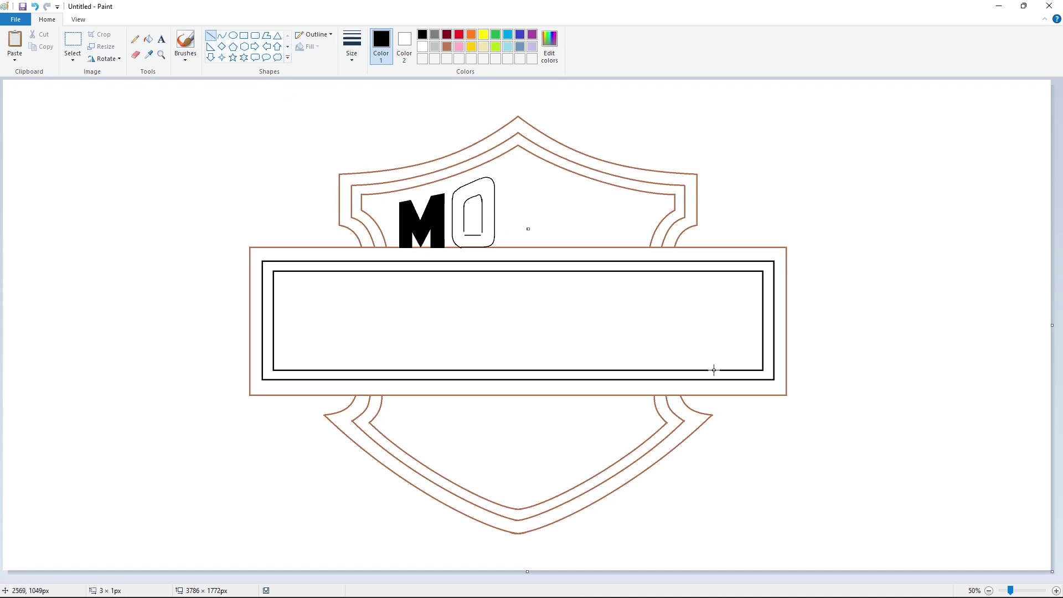
Step: Undo the last stray line and close the lower corners of the O's inner opening with small curves
{"action": "key", "text": "ctrl+z"}
{"action": "left_click", "coordinate": [1056, 590]}
{"action": "scroll", "coordinate": [553, 442], "scroll_direction": "down", "scroll_amount": 3}
{"action": "left_click_drag", "start_coordinate": [443, 579], "coordinate": [615, 579]}
{"action": "scroll", "coordinate": [269, 111], "scroll_direction": "up", "scroll_amount": 3}
{"action": "left_click", "coordinate": [222, 34]}
{"action": "scroll", "coordinate": [613, 254], "scroll_direction": "down", "scroll_amount": 2}
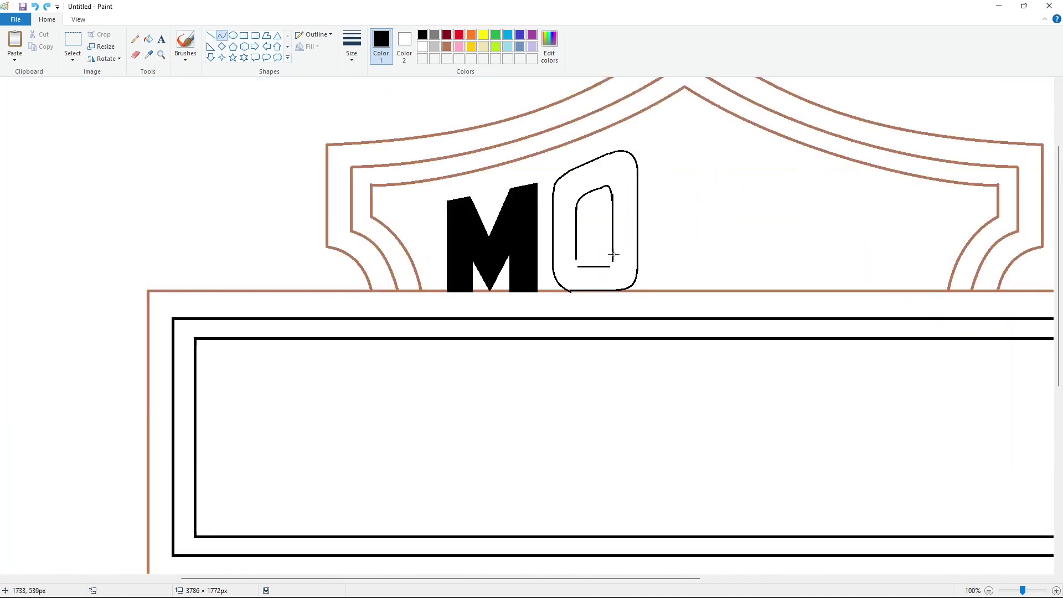
{"action": "double_click", "coordinate": [612, 266]}
{"action": "left_click", "coordinate": [655, 256]}
Step: Fill the O's body with black and smooth its uneven edges with short black lines
{"action": "left_click", "coordinate": [148, 39]}
{"action": "left_click", "coordinate": [564, 199]}
{"action": "left_click", "coordinate": [210, 35]}
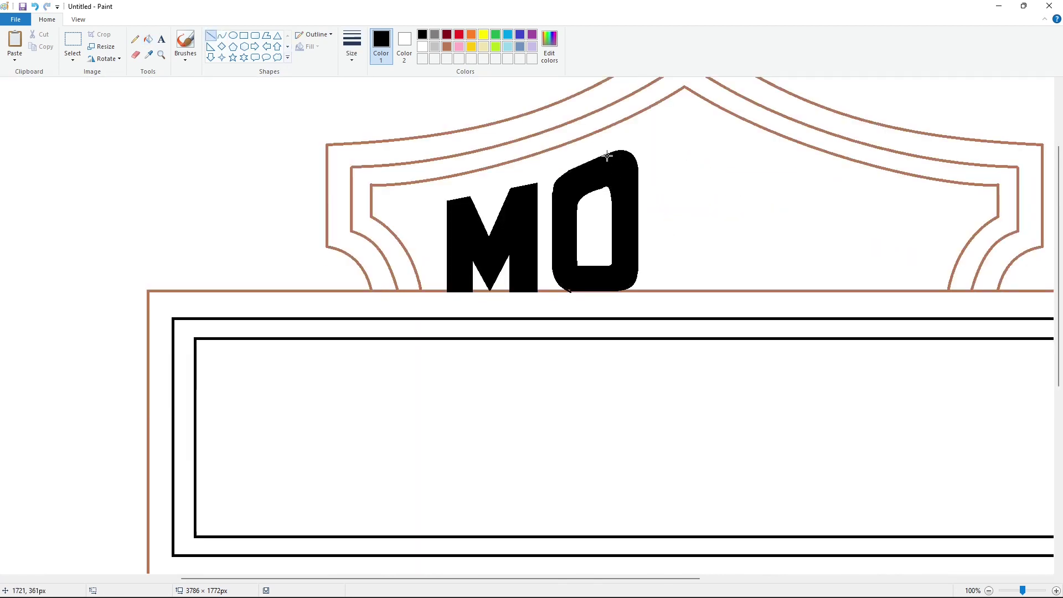
{"action": "left_click", "coordinate": [653, 180]}
{"action": "left_click_drag", "start_coordinate": [612, 184], "coordinate": [616, 192]}
{"action": "left_click", "coordinate": [685, 183]}
Step: Restore the brown frame edge beneath the O with a brown line and a thicker pencil touch-up
{"action": "left_click", "coordinate": [447, 47]}
{"action": "mouse_move", "coordinate": [558, 291]}
{"action": "left_mouse_down"}
{"action": "mouse_move", "coordinate": [608, 291]}
{"action": "mouse_move", "coordinate": [592, 292]}
{"action": "left_mouse_up"}
{"action": "left_click", "coordinate": [755, 244]}
{"action": "key", "text": "ctrl+z"}
{"action": "left_click", "coordinate": [754, 256]}
{"action": "left_click", "coordinate": [135, 39]}
{"action": "left_click", "coordinate": [351, 44]}
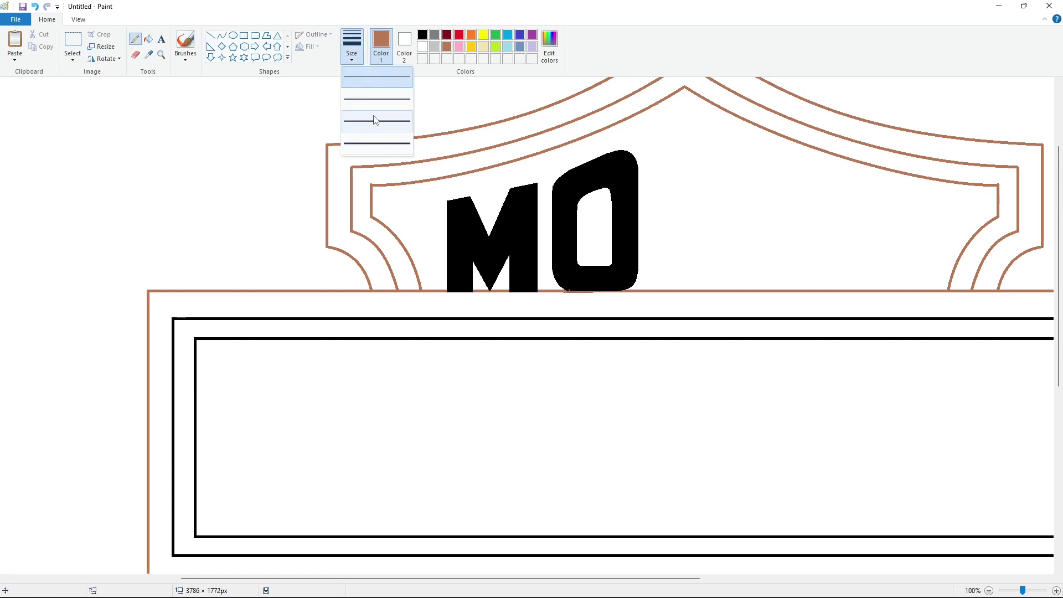
{"action": "left_click", "coordinate": [376, 121]}
Step: Fill the brown mark left at the O's lower left corner with black
{"action": "left_click", "coordinate": [148, 39]}
{"action": "left_click", "coordinate": [422, 34]}
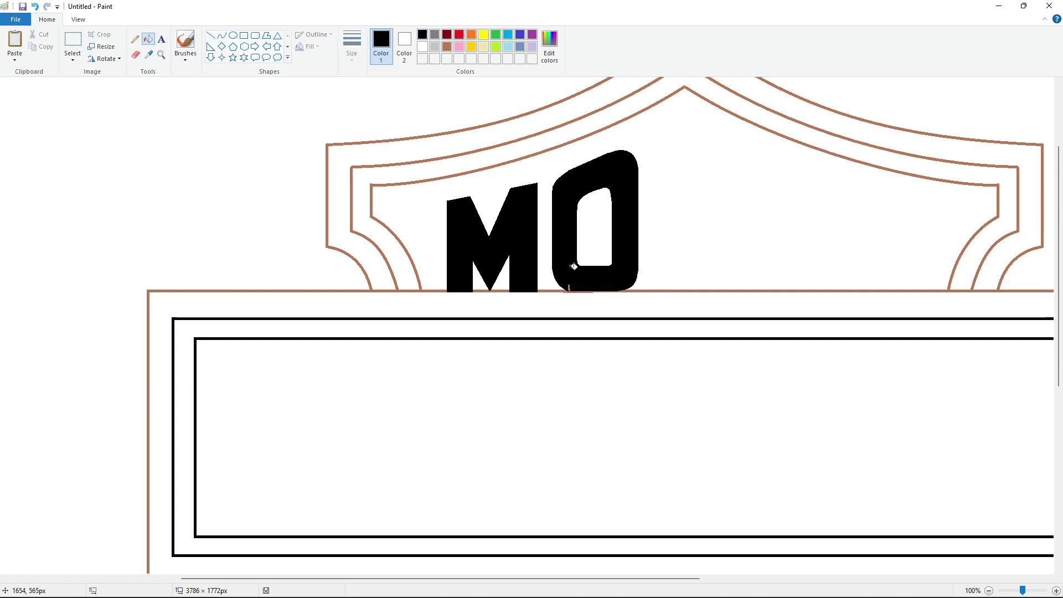
{"action": "left_click", "coordinate": [569, 287]}
{"action": "left_click", "coordinate": [988, 590]}
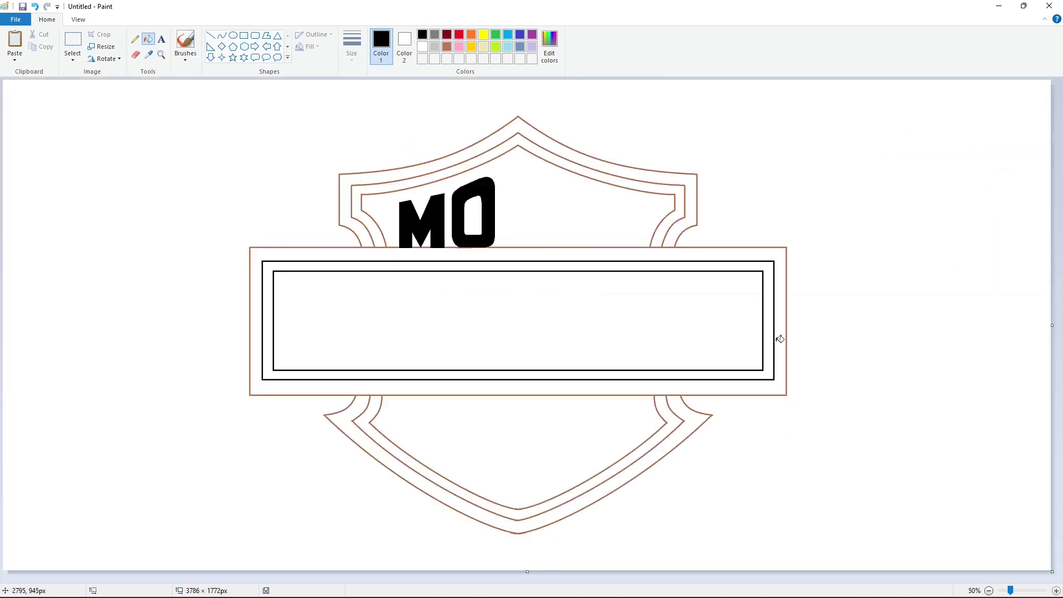
Step: Draw the left half of the T at the shield's center with thinner straight black lines
{"action": "left_click", "coordinate": [211, 36]}
{"action": "left_click", "coordinate": [352, 47]}
{"action": "left_click", "coordinate": [370, 101]}
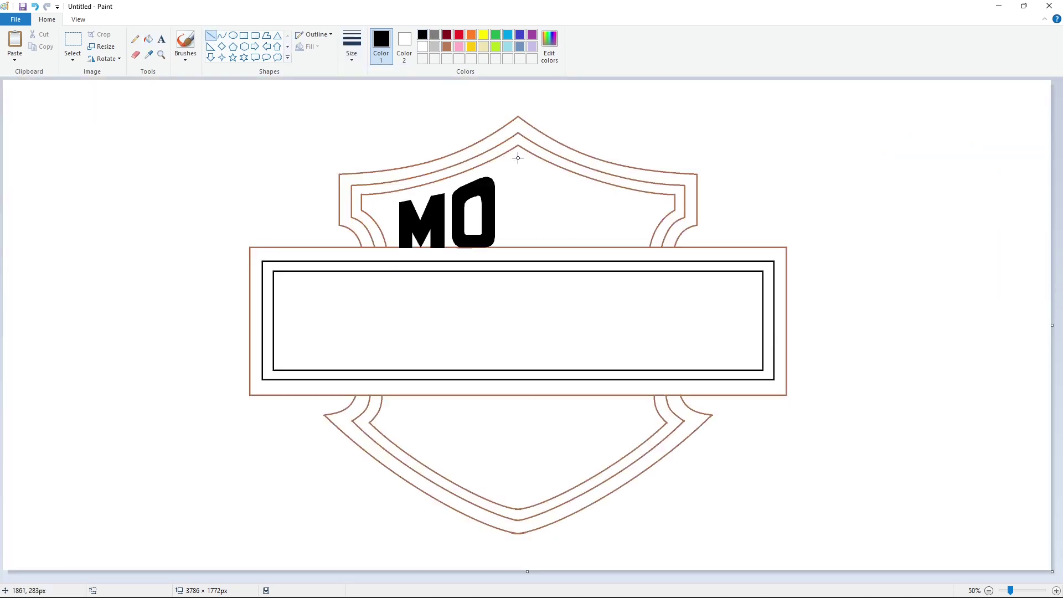
{"action": "mouse_move", "coordinate": [518, 159]}
{"action": "left_mouse_down"}
{"action": "mouse_move", "coordinate": [497, 171]}
{"action": "mouse_move", "coordinate": [511, 177]}
{"action": "mouse_move", "coordinate": [513, 248]}
{"action": "left_mouse_up"}
{"action": "left_click", "coordinate": [1056, 591]}
{"action": "mouse_move", "coordinate": [526, 578]}
{"action": "left_mouse_down"}
{"action": "mouse_move", "coordinate": [748, 541]}
{"action": "mouse_move", "coordinate": [749, 530]}
{"action": "left_mouse_up"}
{"action": "left_click_drag", "start_coordinate": [503, 265], "coordinate": [503, 290]}
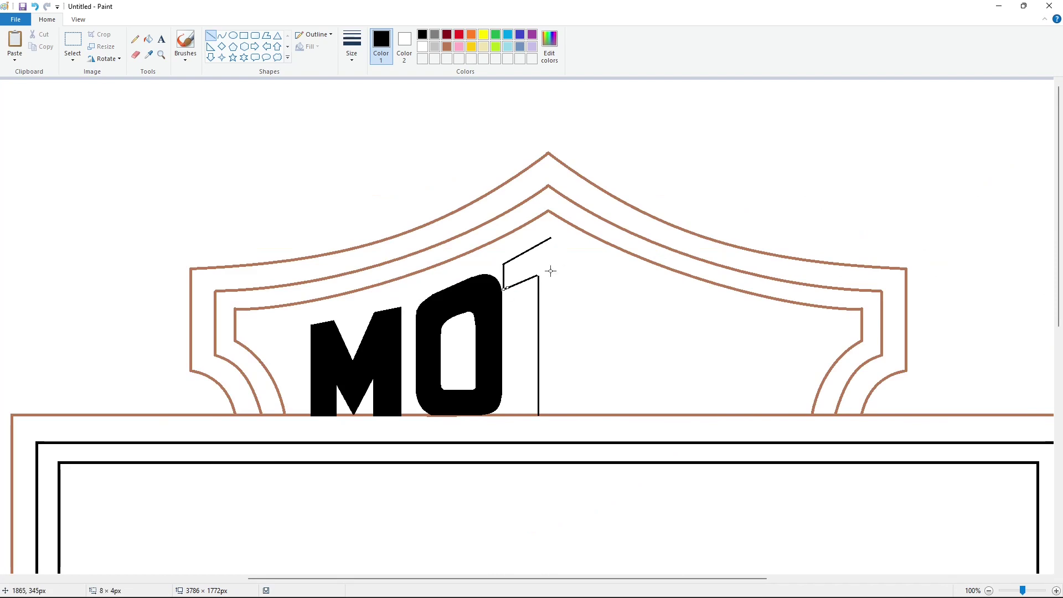
Step: Paste a copy of the T's left half in the canvas corner and clear surplus fragments with white fill
{"action": "left_click", "coordinate": [72, 40]}
{"action": "key", "text": "ctrl+c"}
{"action": "key", "text": "ctrl+v"}
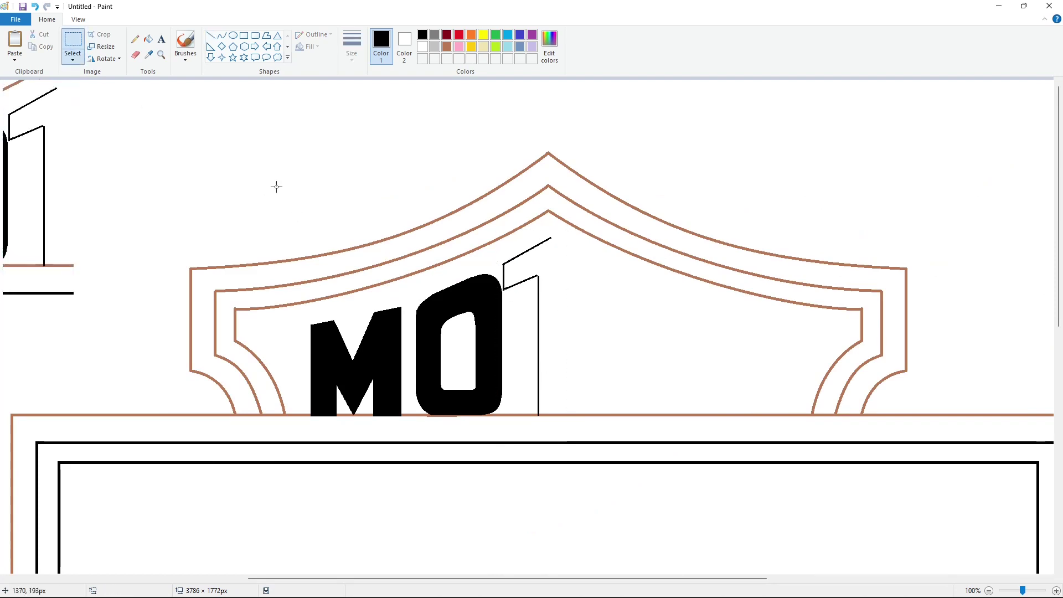
{"action": "left_click", "coordinate": [148, 39]}
{"action": "left_click", "coordinate": [423, 47]}
{"action": "left_click", "coordinate": [50, 297]}
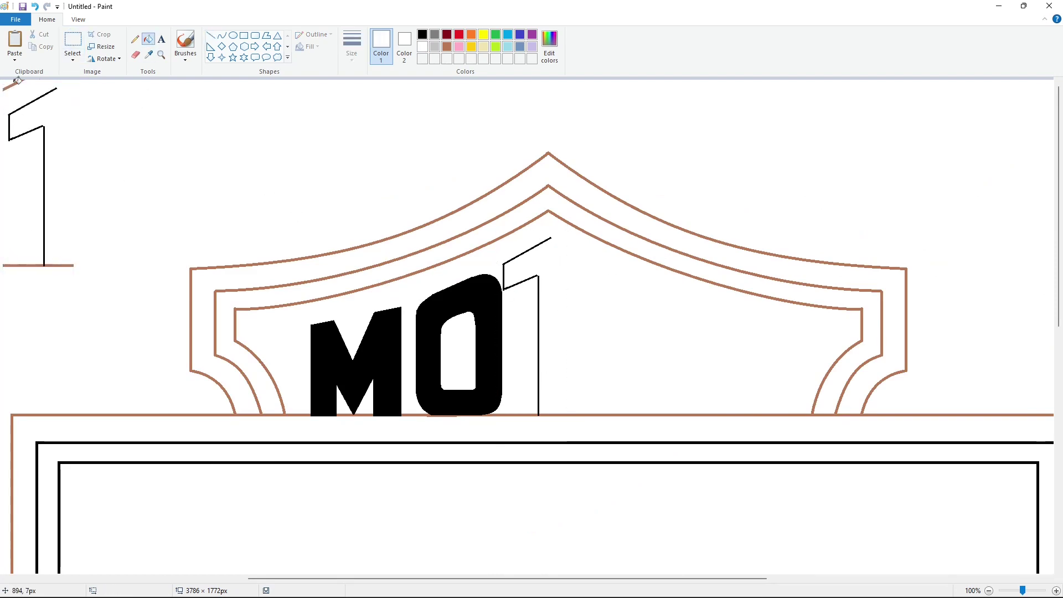
Step: Flip the copied T half horizontally and align it with the original half to complete the T's outline
{"action": "left_click", "coordinate": [72, 41]}
{"action": "left_click_drag", "start_coordinate": [117, 282], "coordinate": [3, 80]}
{"action": "left_click", "coordinate": [73, 57]}
{"action": "left_click", "coordinate": [105, 59]}
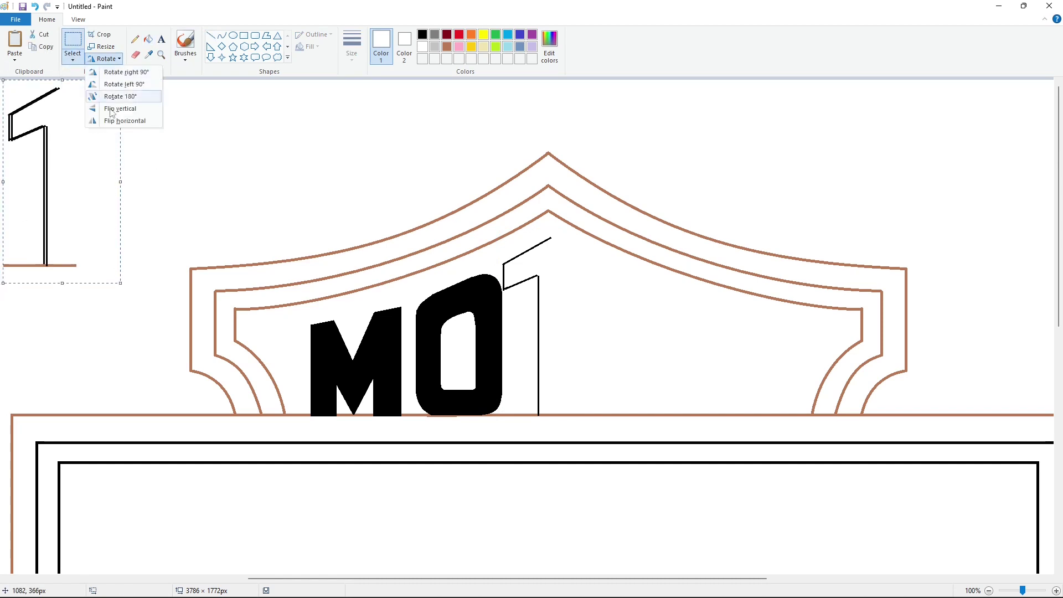
{"action": "left_click", "coordinate": [113, 121]}
{"action": "left_click_drag", "start_coordinate": [71, 145], "coordinate": [574, 294]}
{"action": "key", "text": "Left"}
{"action": "key", "text": "Left"}
{"action": "key", "text": "Left"}
{"action": "key", "text": "Left"}
{"action": "key", "text": "Left"}
{"action": "key", "text": "Left"}
{"action": "key", "text": "Left"}
{"action": "key", "text": "Left"}
{"action": "key", "text": "Left"}
{"action": "key", "text": "Left"}
{"action": "key", "text": "Left"}
{"action": "key", "text": "Left"}
{"action": "key", "text": "Left"}
{"action": "key", "text": "Left"}
{"action": "key", "text": "Left"}
{"action": "key", "text": "Left"}
{"action": "key", "text": "Left"}
{"action": "key", "text": "Left"}
{"action": "key", "text": "Left"}
{"action": "key", "text": "Left"}
{"action": "key", "text": "Left"}
{"action": "key", "text": "Left"}
{"action": "key", "text": "Left"}
{"action": "key", "text": "Left"}
{"action": "key", "text": "Left"}
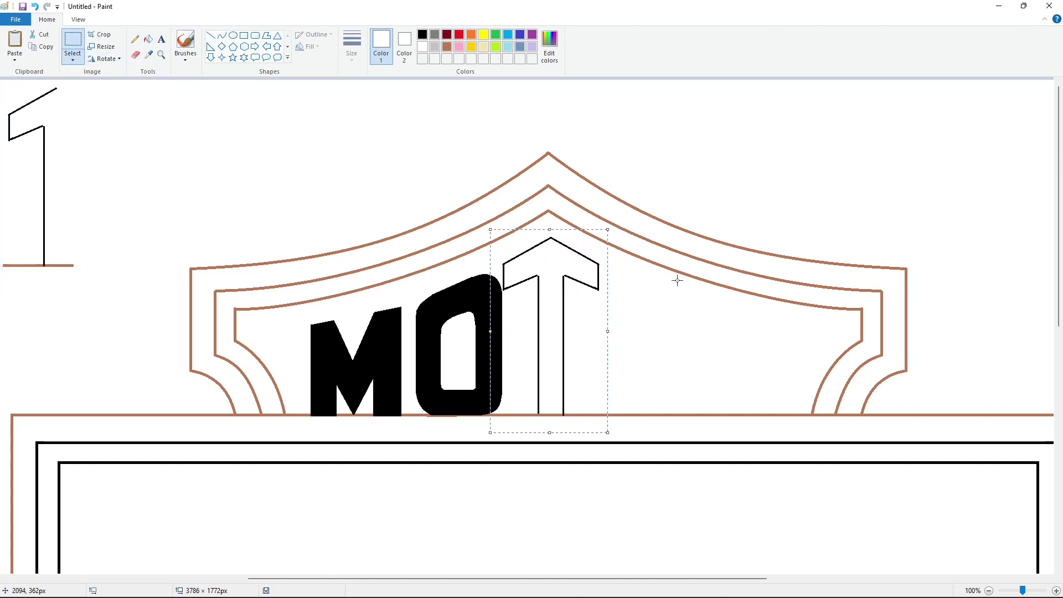
{"action": "left_click", "coordinate": [676, 280]}
Step: Extend the T's left stem edge through the frame line and fill the T with black
{"action": "left_click", "coordinate": [211, 35]}
{"action": "left_click", "coordinate": [422, 35]}
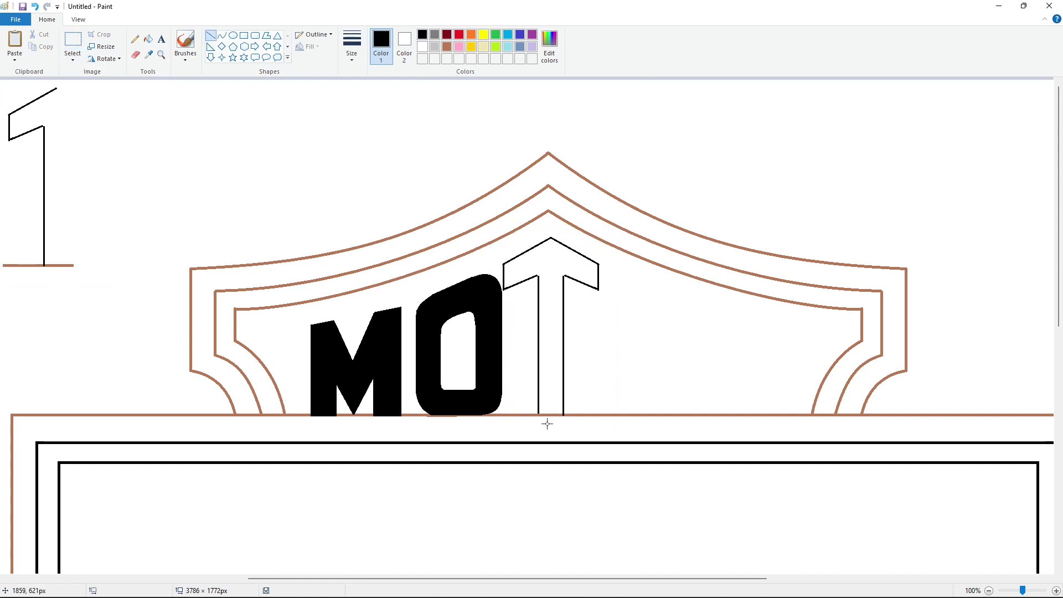
{"action": "left_click_drag", "start_coordinate": [538, 421], "coordinate": [538, 404]}
{"action": "left_click", "coordinate": [149, 39]}
{"action": "left_click", "coordinate": [550, 261]}
Step: Try to fill the brown frame segment at the base of the T with black
{"action": "left_click", "coordinate": [211, 36]}
{"action": "left_click", "coordinate": [447, 46]}
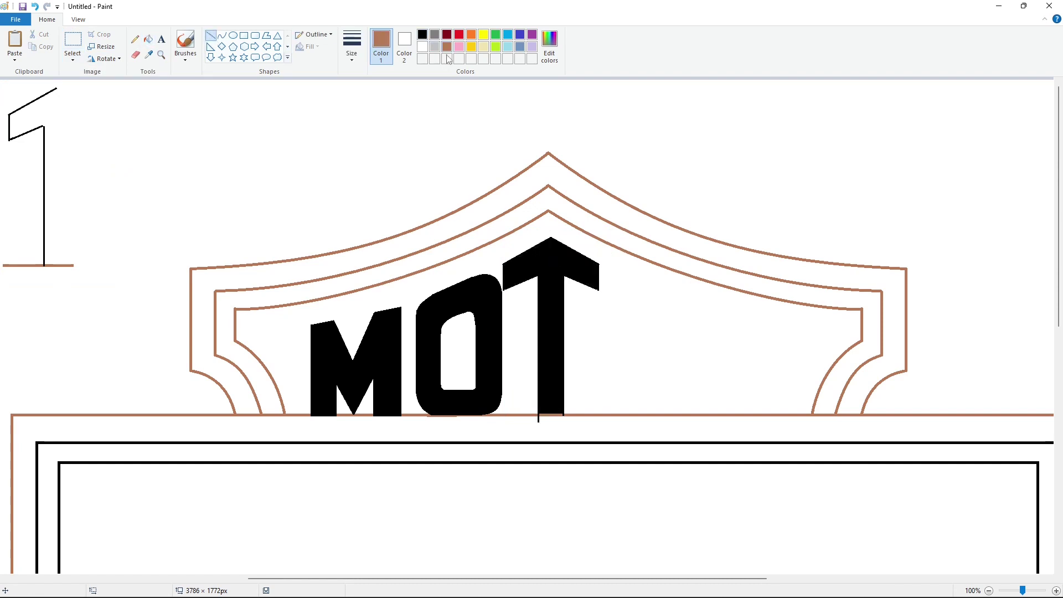
{"action": "left_click", "coordinate": [149, 40]}
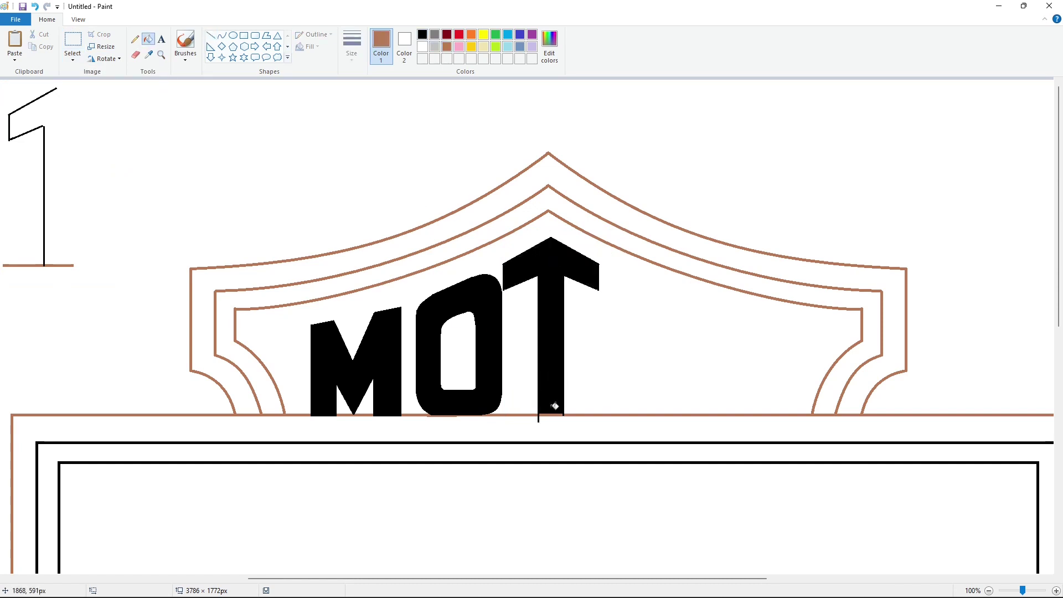
{"action": "left_click", "coordinate": [422, 34]}
{"action": "left_click", "coordinate": [552, 414]}
{"action": "key", "text": "ctrl+z"}
{"action": "key", "text": "ctrl+y"}
{"action": "key", "text": "ctrl+z"}
Step: Extend the T's right stem edge through the frame line and fill the enclosed brown segment with black
{"action": "left_click", "coordinate": [211, 36]}
{"action": "left_click_drag", "start_coordinate": [558, 406], "coordinate": [558, 420]}
{"action": "left_click", "coordinate": [613, 342]}
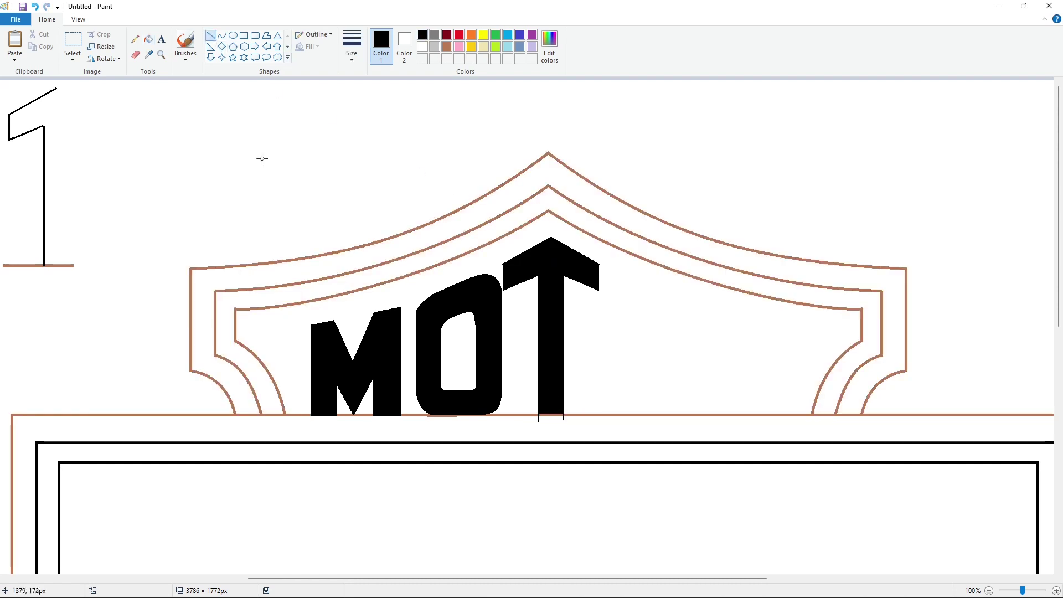
{"action": "left_click", "coordinate": [148, 39]}
{"action": "left_click", "coordinate": [553, 414]}
Step: Erase the T's overshooting stem ends below the frame line with a thick white line
{"action": "left_click", "coordinate": [211, 36]}
{"action": "left_click", "coordinate": [422, 46]}
{"action": "left_click", "coordinate": [351, 47]}
{"action": "left_click", "coordinate": [370, 144]}
{"action": "left_click_drag", "start_coordinate": [532, 419], "coordinate": [576, 419]}
{"action": "left_click", "coordinate": [629, 363]}
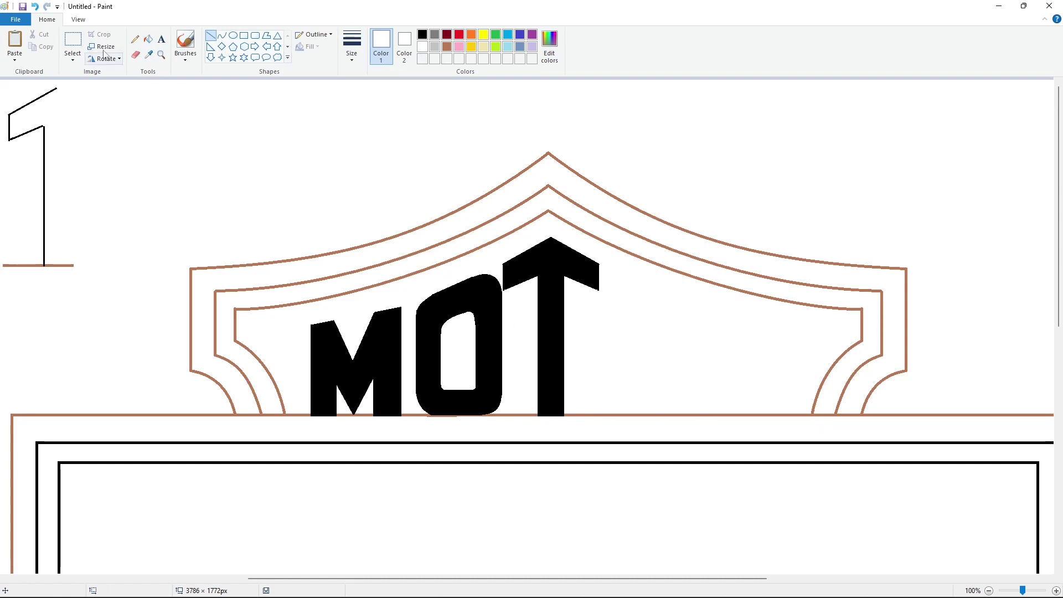
Step: Paste a copy of the O outside the shield beside the T fragment and remove its brown line remnants
{"action": "left_click", "coordinate": [72, 40]}
{"action": "left_click_drag", "start_coordinate": [517, 251], "coordinate": [419, 438]}
{"action": "left_click_drag", "start_coordinate": [507, 257], "coordinate": [410, 438]}
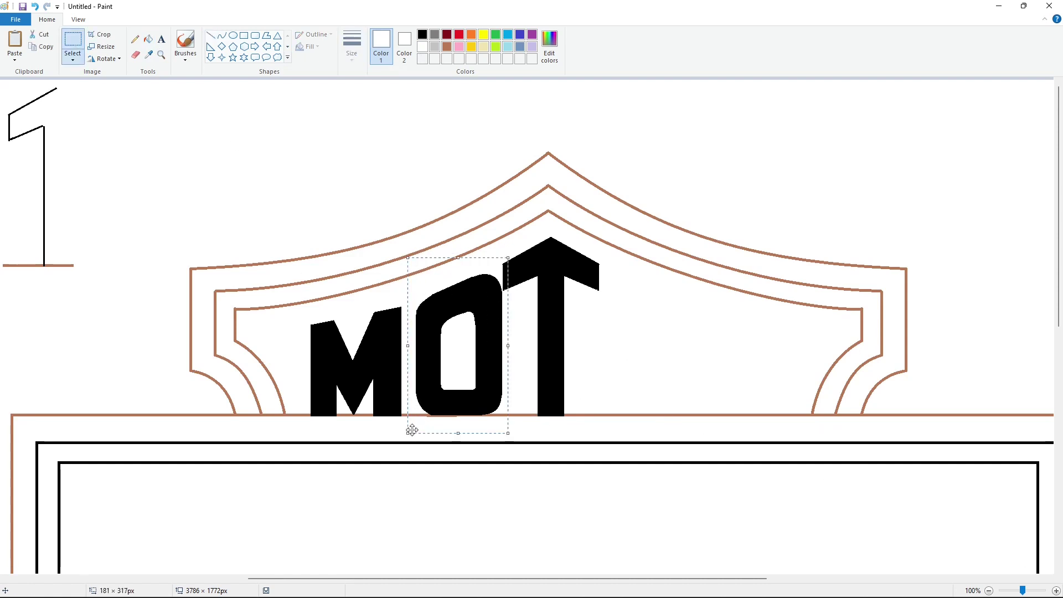
{"action": "key", "text": "ctrl+c"}
{"action": "key", "text": "ctrl+v"}
{"action": "left_click_drag", "start_coordinate": [62, 184], "coordinate": [159, 185]}
{"action": "left_click", "coordinate": [148, 39]}
{"action": "left_click", "coordinate": [194, 104]}
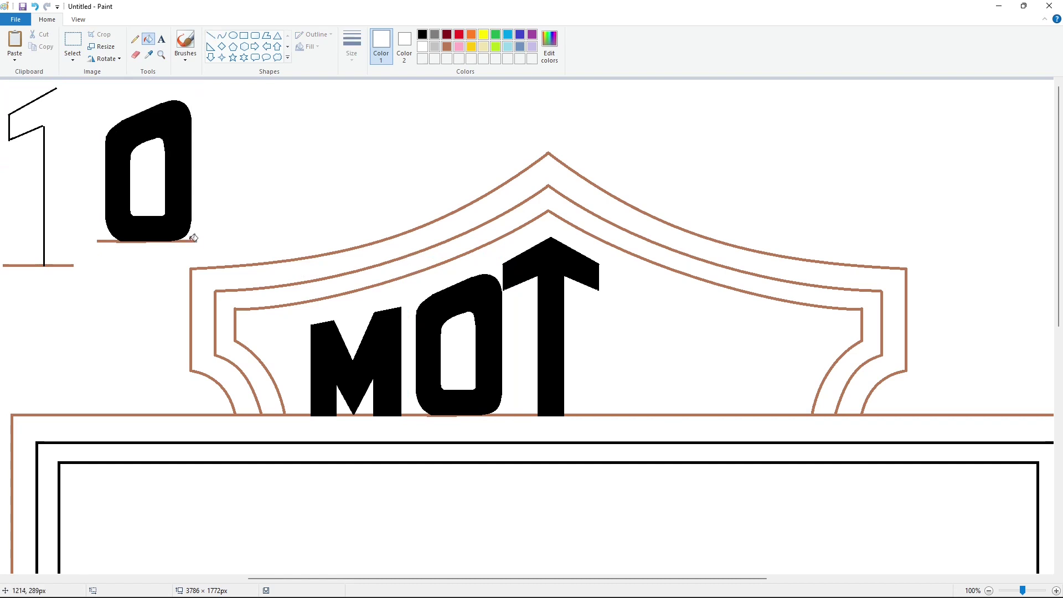
{"action": "left_click", "coordinate": [194, 241]}
Step: Duplicate the cleaned O, flip the duplicate horizontally and place it to the right of the T
{"action": "left_click", "coordinate": [73, 40]}
{"action": "left_click_drag", "start_coordinate": [202, 248], "coordinate": [88, 74]}
{"action": "left_click", "coordinate": [989, 591]}
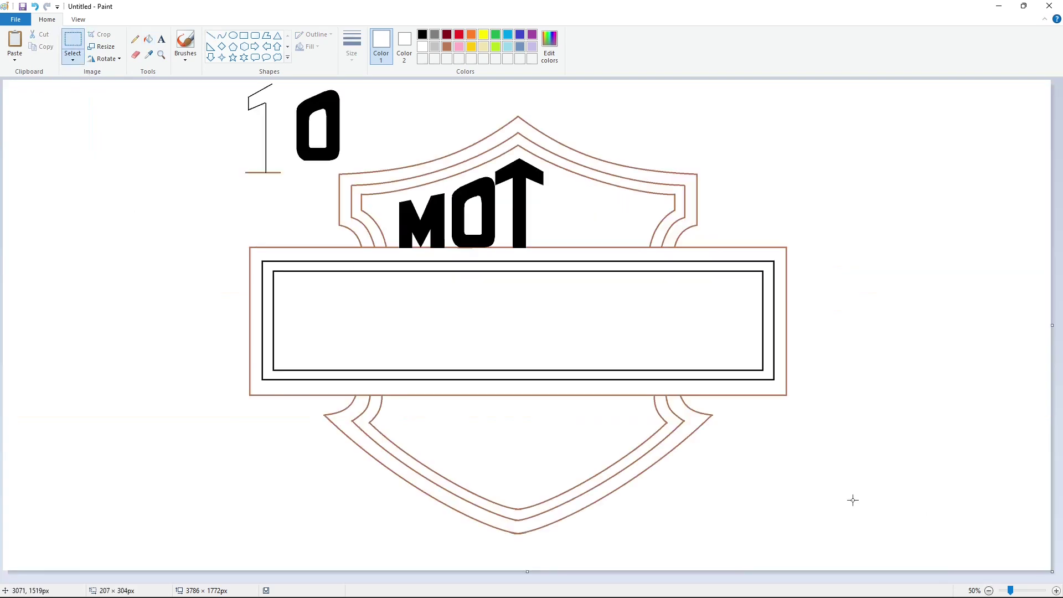
{"action": "key", "text": "ctrl+c"}
{"action": "key", "text": "ctrl+v"}
{"action": "left_click", "coordinate": [105, 59]}
{"action": "left_click", "coordinate": [122, 121]}
{"action": "left_click_drag", "start_coordinate": [40, 132], "coordinate": [576, 220]}
{"action": "left_click", "coordinate": [669, 224]}
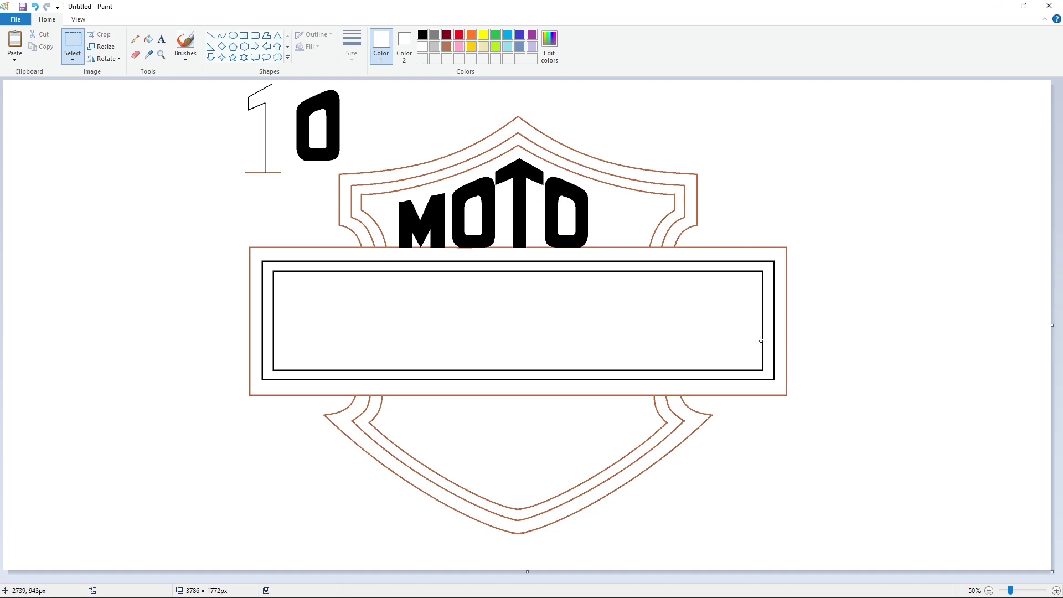
Step: Draw the outer outline of a block letter R in black lines and curves, right of the second O in the upper shield
{"action": "left_click", "coordinate": [210, 35]}
{"action": "left_click", "coordinate": [422, 34]}
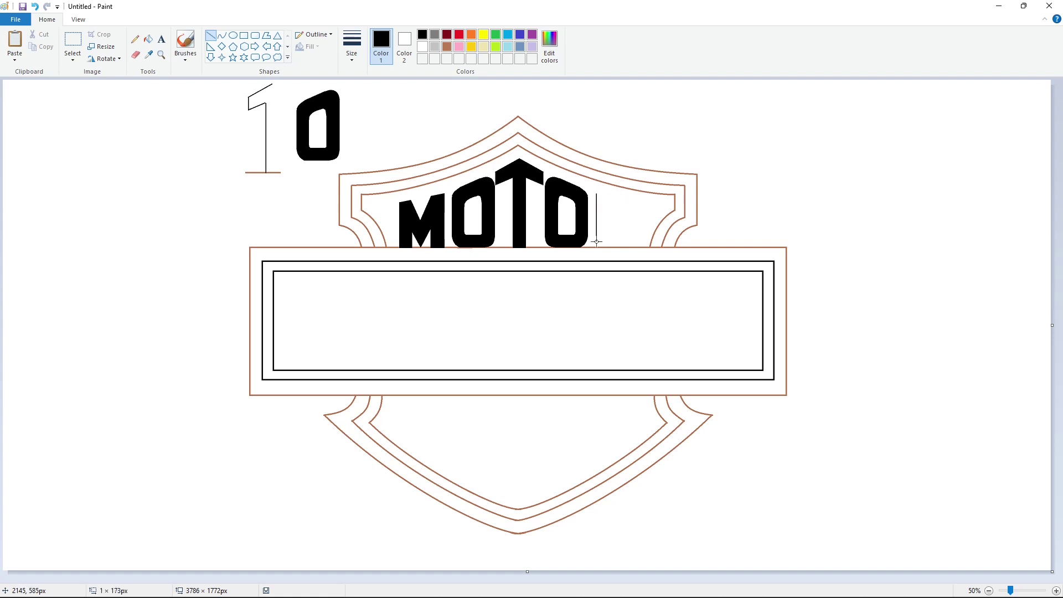
{"action": "left_click_drag", "start_coordinate": [596, 242], "coordinate": [596, 248]}
{"action": "mouse_move", "coordinate": [596, 194]}
{"action": "left_mouse_down"}
{"action": "mouse_move", "coordinate": [630, 202]}
{"action": "mouse_move", "coordinate": [608, 249]}
{"action": "left_mouse_up"}
{"action": "left_click", "coordinate": [222, 35]}
{"action": "mouse_move", "coordinate": [631, 202]}
{"action": "left_mouse_down"}
{"action": "mouse_move", "coordinate": [634, 230]}
{"action": "mouse_move", "coordinate": [645, 220]}
{"action": "mouse_move", "coordinate": [630, 248]}
{"action": "left_mouse_up"}
{"action": "left_click", "coordinate": [639, 230]}
{"action": "left_click", "coordinate": [640, 230]}
{"action": "left_click", "coordinate": [698, 221]}
{"action": "left_click", "coordinate": [630, 232]}
{"action": "left_click", "coordinate": [629, 232]}
{"action": "left_click", "coordinate": [712, 229]}
Step: Draw the R's inner counter with straight and curved lines and fill the letter's enclosed areas with black
{"action": "left_click", "coordinate": [211, 35]}
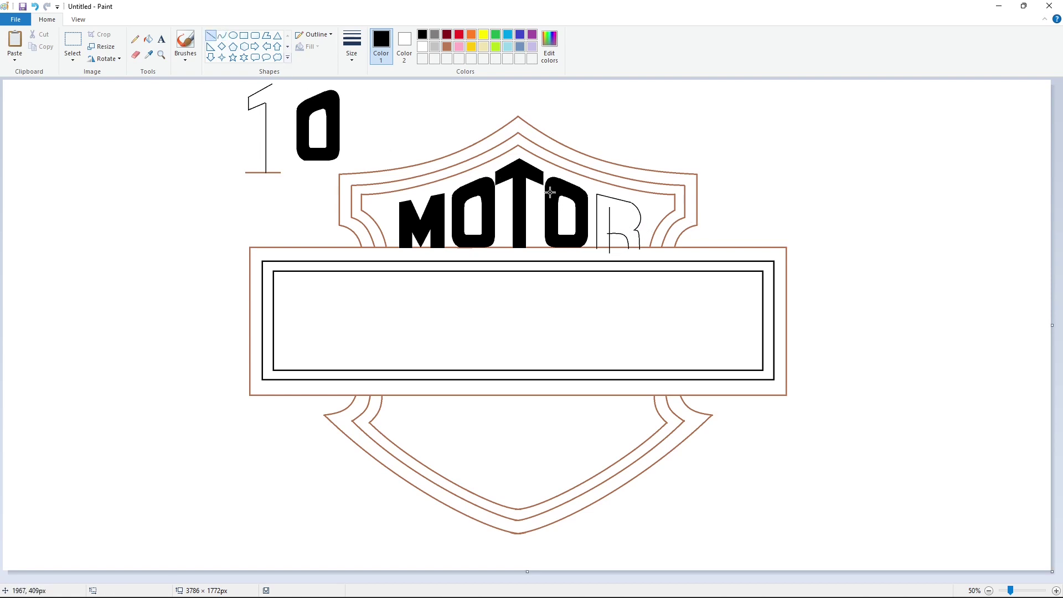
{"action": "left_click_drag", "start_coordinate": [609, 209], "coordinate": [626, 211]}
{"action": "left_click", "coordinate": [1056, 591]}
{"action": "left_click_drag", "start_coordinate": [501, 578], "coordinate": [759, 576]}
{"action": "left_click", "coordinate": [222, 35]}
{"action": "left_click_drag", "start_coordinate": [729, 343], "coordinate": [732, 363]}
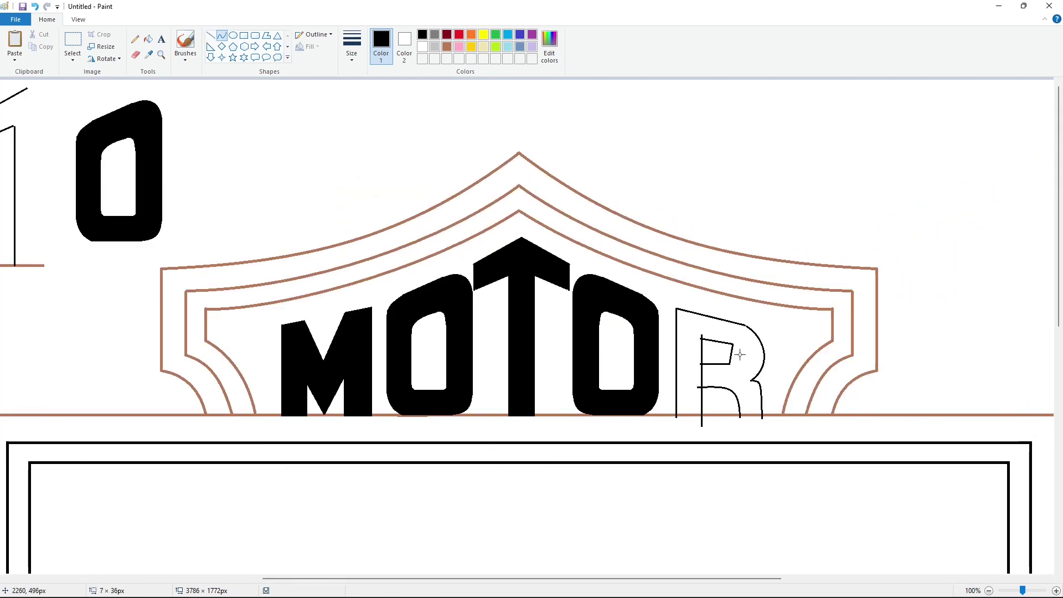
{"action": "left_click", "coordinate": [740, 344]}
{"action": "left_click", "coordinate": [740, 365]}
{"action": "left_click", "coordinate": [148, 40]}
{"action": "left_click", "coordinate": [690, 332]}
{"action": "left_click", "coordinate": [692, 414]}
{"action": "left_click", "coordinate": [751, 415]}
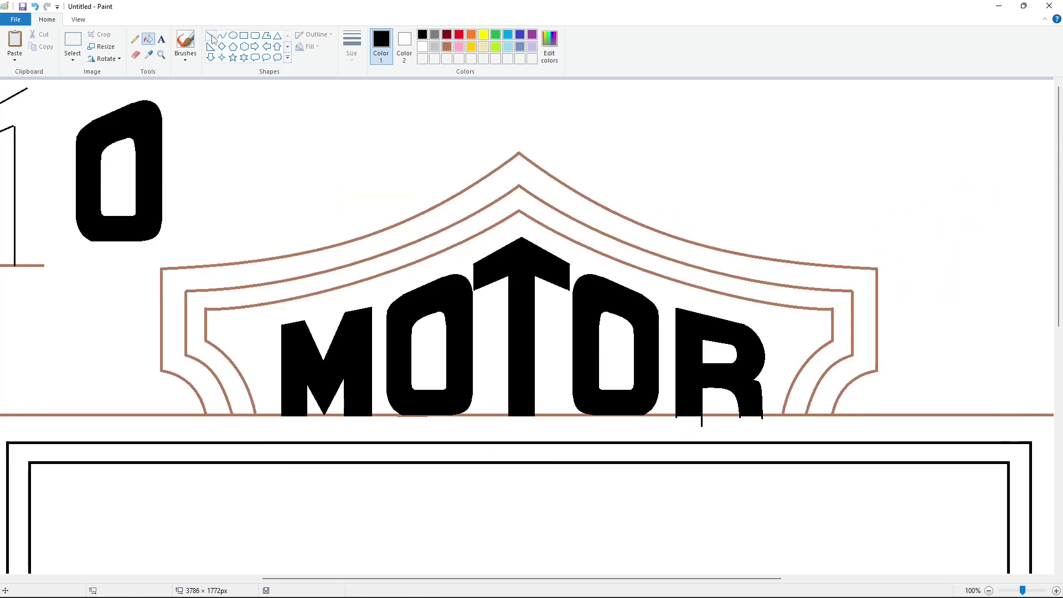
Step: Erase the R's overshooting leg ends below the frame line with a thick white line
{"action": "left_click", "coordinate": [211, 35]}
{"action": "left_click", "coordinate": [423, 47]}
{"action": "left_click", "coordinate": [351, 53]}
{"action": "left_click", "coordinate": [377, 145]}
{"action": "left_click_drag", "start_coordinate": [669, 419], "coordinate": [769, 419]}
{"action": "left_click", "coordinate": [700, 421]}
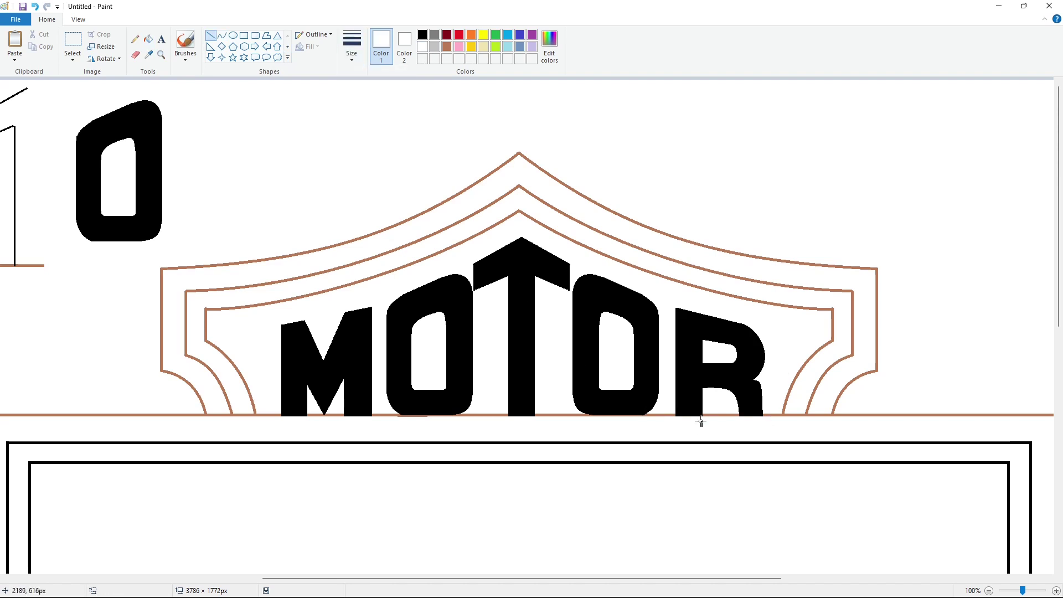
Step: Smooth the upper corner of the R's bowl with a short black line
{"action": "left_click", "coordinate": [422, 34]}
{"action": "left_click", "coordinate": [351, 53]}
{"action": "left_click", "coordinate": [375, 121]}
{"action": "left_click_drag", "start_coordinate": [745, 325], "coordinate": [749, 329]}
{"action": "left_click", "coordinate": [774, 317]}
Step: Fill the brown frame line remnants beneath the MOTOR letters with white
{"action": "left_click", "coordinate": [148, 39]}
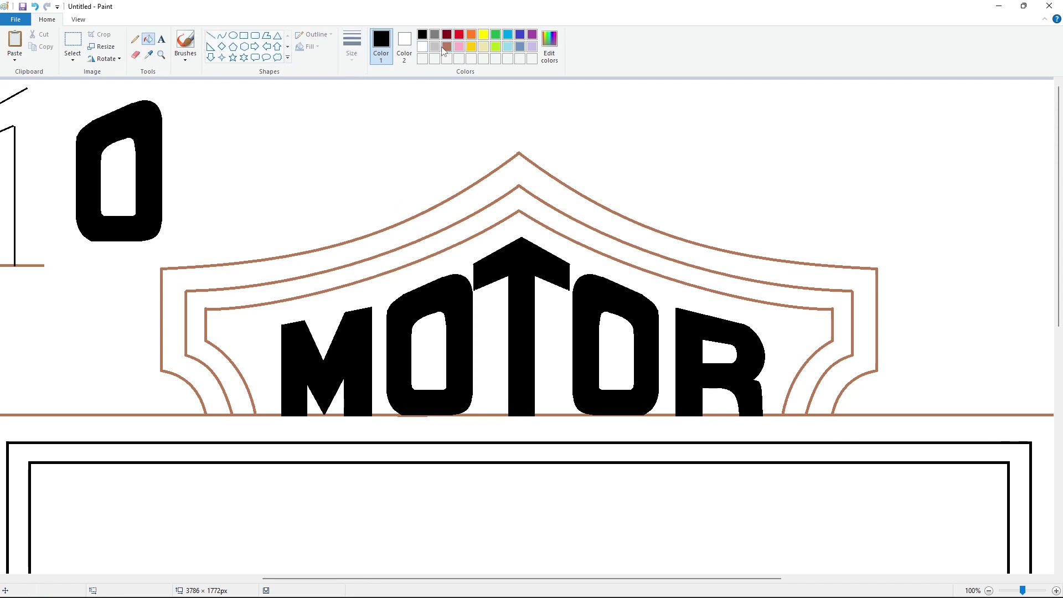
{"action": "left_click", "coordinate": [423, 48]}
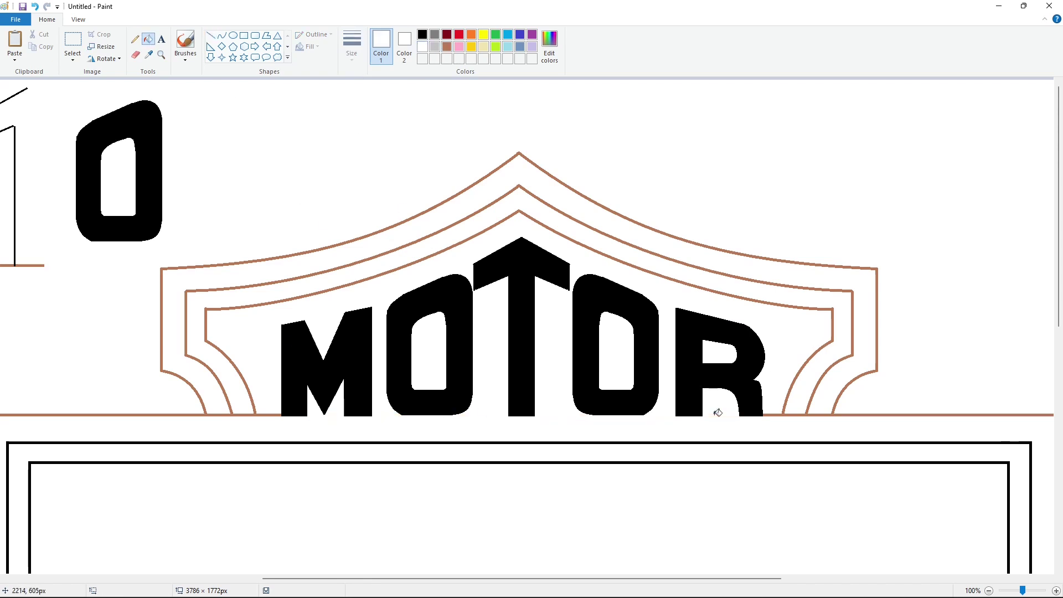
{"action": "scroll", "coordinate": [910, 473], "scroll_direction": "down", "scroll_amount": 1, "text": "ctrl"}
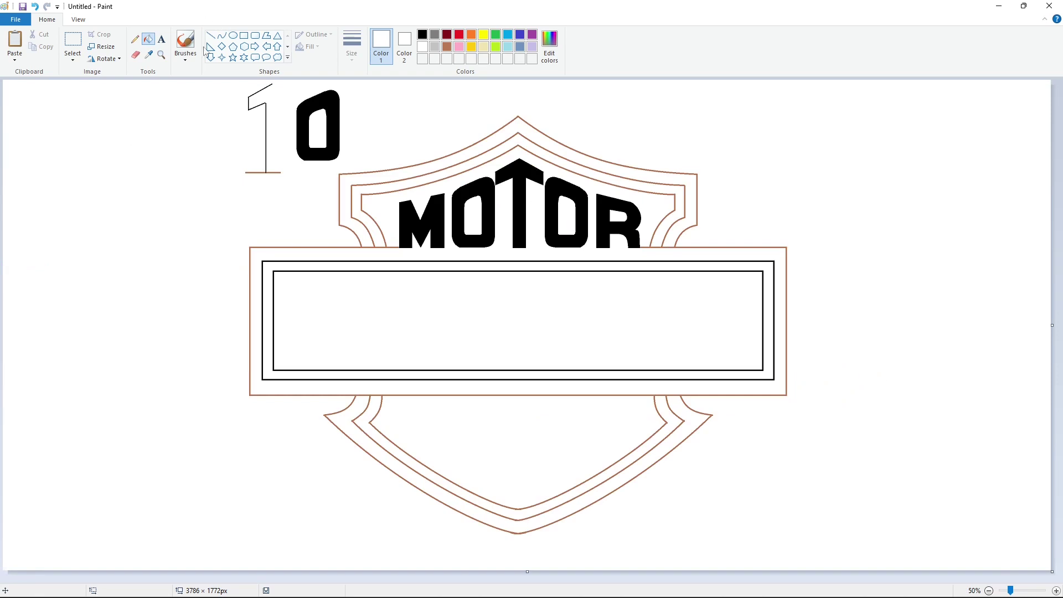
Step: Recolor the connected brown shield and bar outlines to black
{"action": "left_click", "coordinate": [210, 35]}
{"action": "left_click", "coordinate": [351, 47]}
{"action": "left_click", "coordinate": [377, 105]}
{"action": "left_click", "coordinate": [422, 34]}
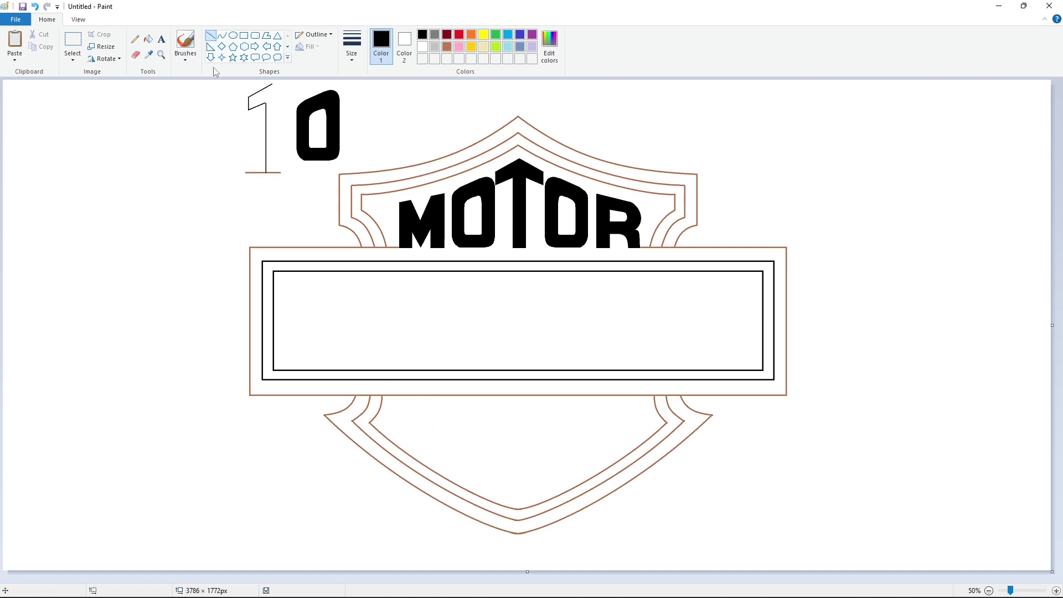
{"action": "left_click", "coordinate": [148, 39]}
{"action": "left_click", "coordinate": [679, 244]}
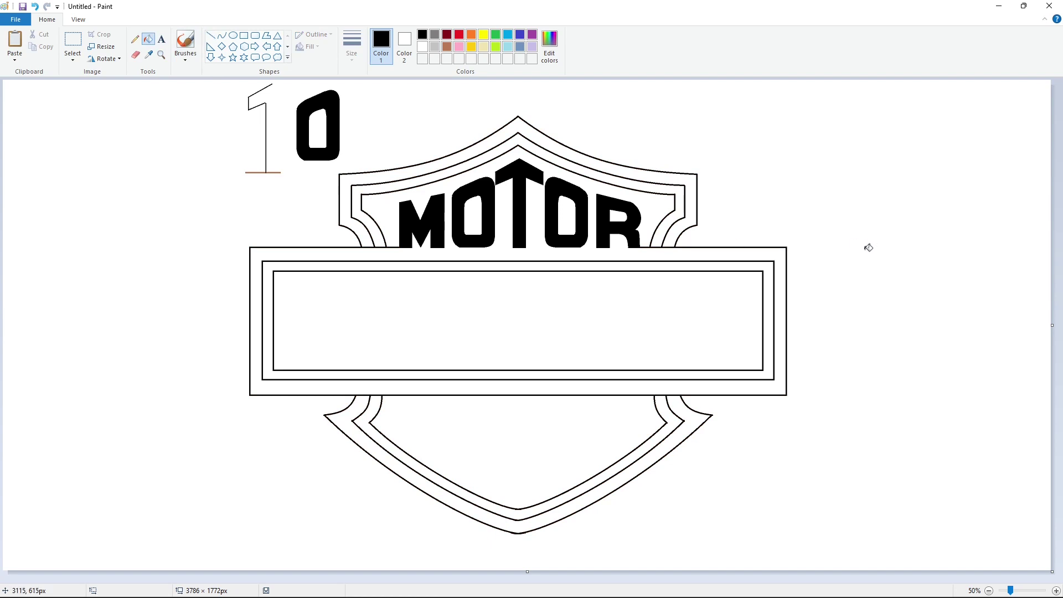
Step: Outline an angular block letter C below the bar at the left of the lower shield and fill it with black
{"action": "left_click", "coordinate": [210, 35]}
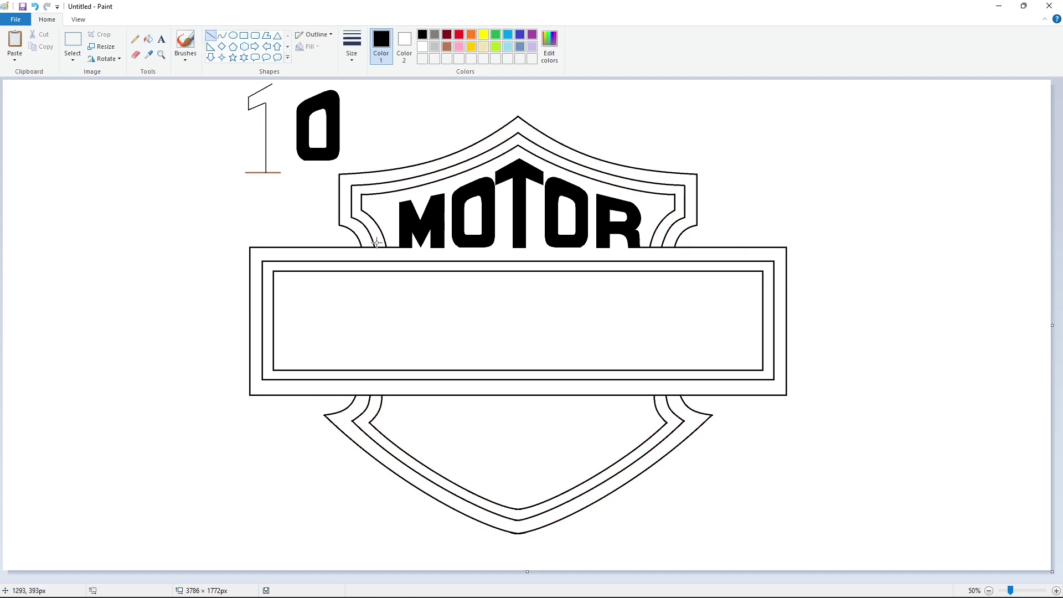
{"action": "mouse_move", "coordinate": [397, 404]}
{"action": "left_mouse_down"}
{"action": "mouse_move", "coordinate": [395, 434]}
{"action": "mouse_move", "coordinate": [434, 457]}
{"action": "left_mouse_up"}
{"action": "left_click", "coordinate": [411, 402]}
{"action": "left_click_drag", "start_coordinate": [410, 403], "coordinate": [409, 432]}
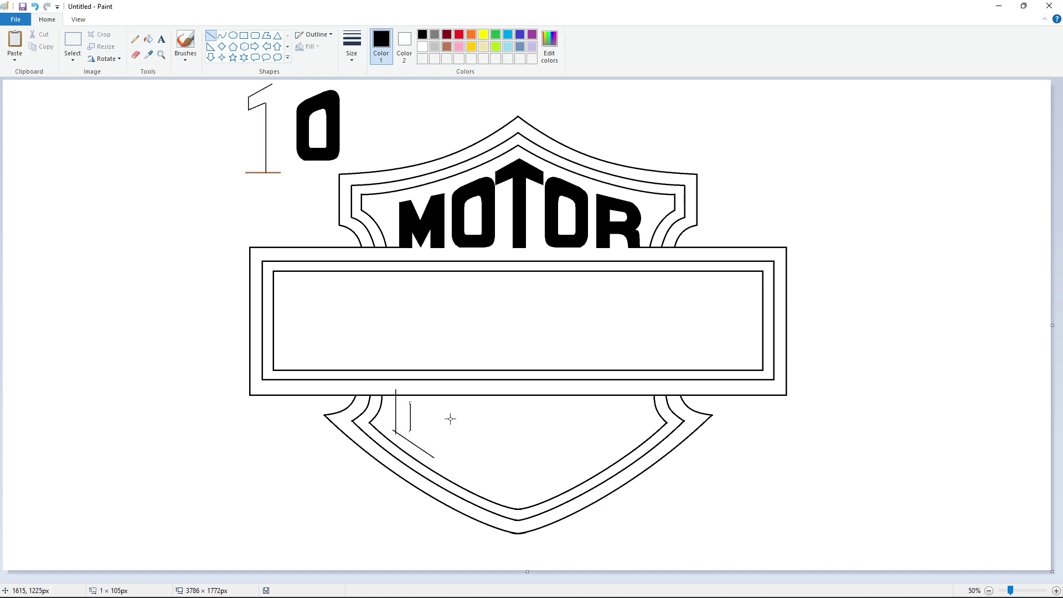
{"action": "left_click", "coordinate": [431, 411]}
{"action": "left_click", "coordinate": [469, 435]}
{"action": "left_click_drag", "start_coordinate": [431, 438], "coordinate": [405, 423]}
{"action": "left_click", "coordinate": [449, 423]}
{"action": "left_click", "coordinate": [148, 38]}
{"action": "left_click", "coordinate": [426, 430]}
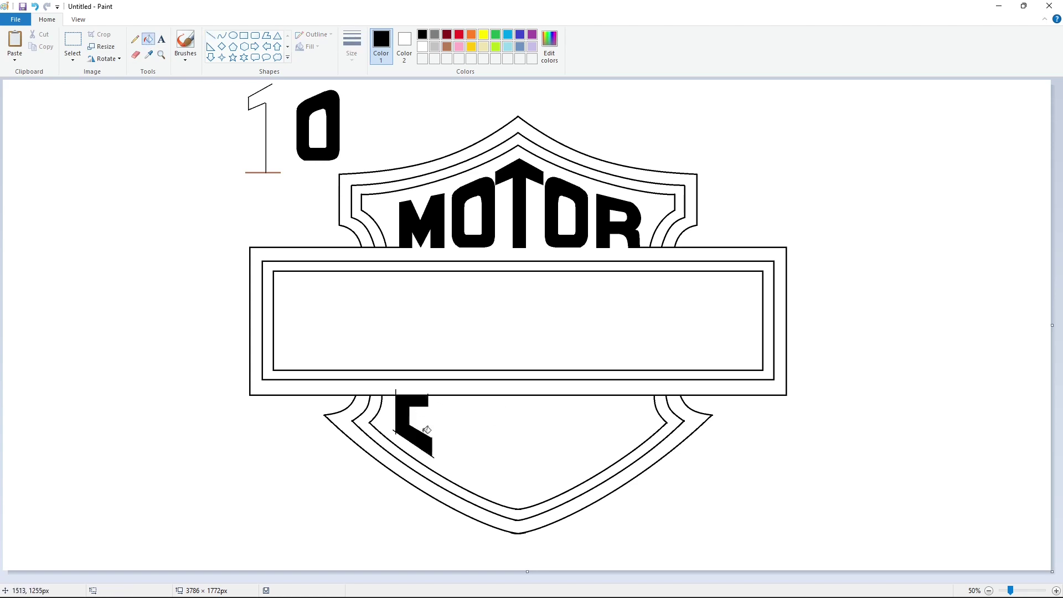
Step: Draw a brown circle of about 75 × 77 px inside the bar and reduce it to its upper-left arc
{"action": "left_click", "coordinate": [233, 35]}
{"action": "left_click", "coordinate": [447, 46]}
{"action": "mouse_move", "coordinate": [397, 401]}
{"action": "left_mouse_down"}
{"action": "mouse_move", "coordinate": [418, 421]}
{"action": "mouse_move", "coordinate": [404, 404]}
{"action": "mouse_move", "coordinate": [411, 332]}
{"action": "left_mouse_up"}
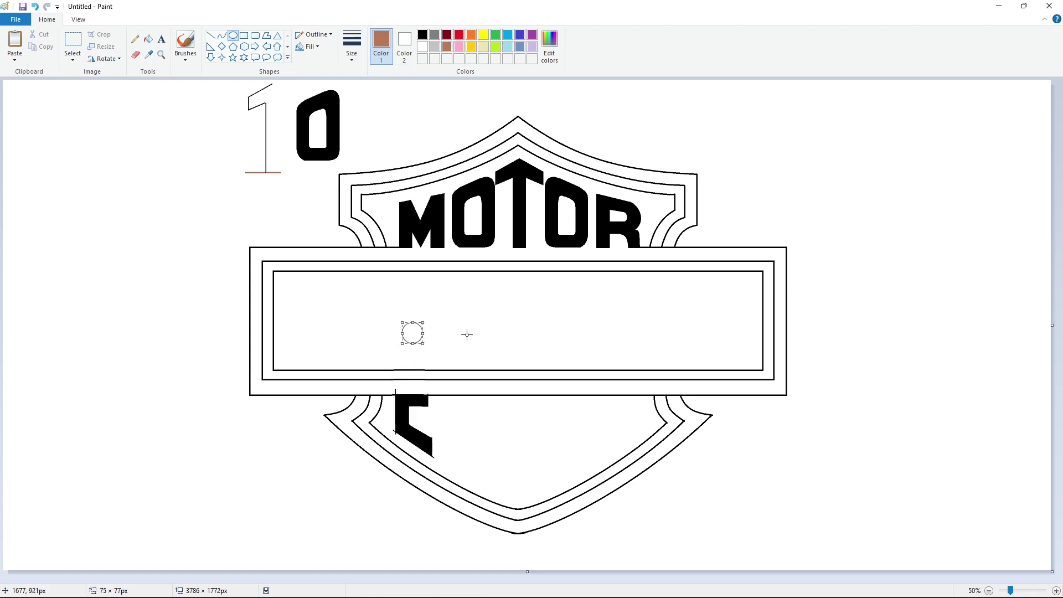
{"action": "left_click", "coordinate": [467, 334]}
{"action": "left_click", "coordinate": [1056, 590]}
{"action": "left_click", "coordinate": [135, 55]}
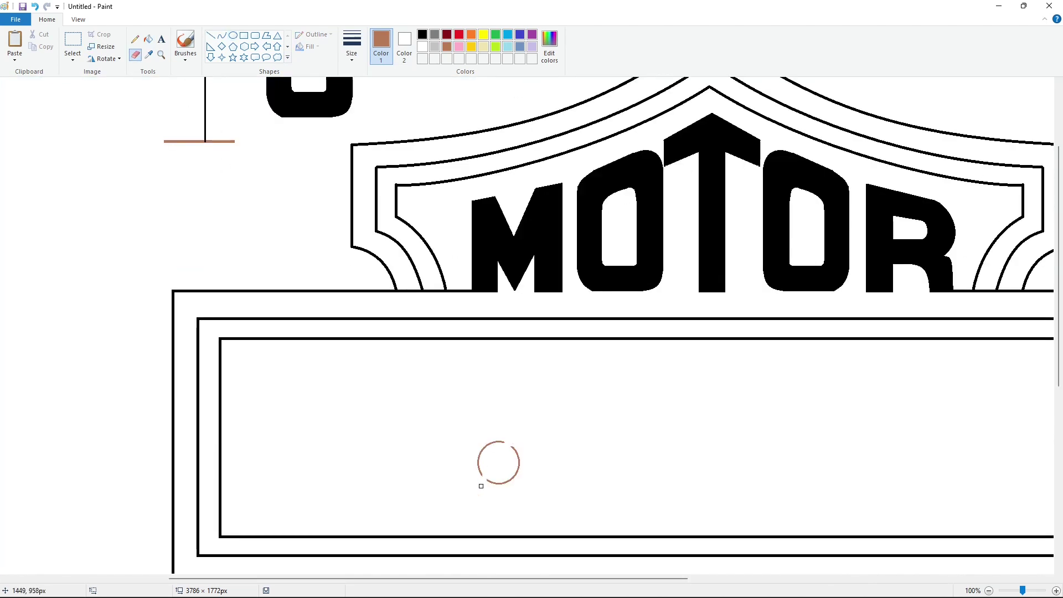
{"action": "left_click", "coordinate": [149, 40]}
{"action": "left_click", "coordinate": [422, 47]}
{"action": "left_click", "coordinate": [518, 453]}
Step: Copy the brown arc and position the copy on the upper-left corner of the C
{"action": "left_click", "coordinate": [72, 40]}
{"action": "left_click_drag", "start_coordinate": [428, 408], "coordinate": [562, 494]}
{"action": "scroll", "coordinate": [649, 484], "scroll_direction": "down", "scroll_amount": 5}
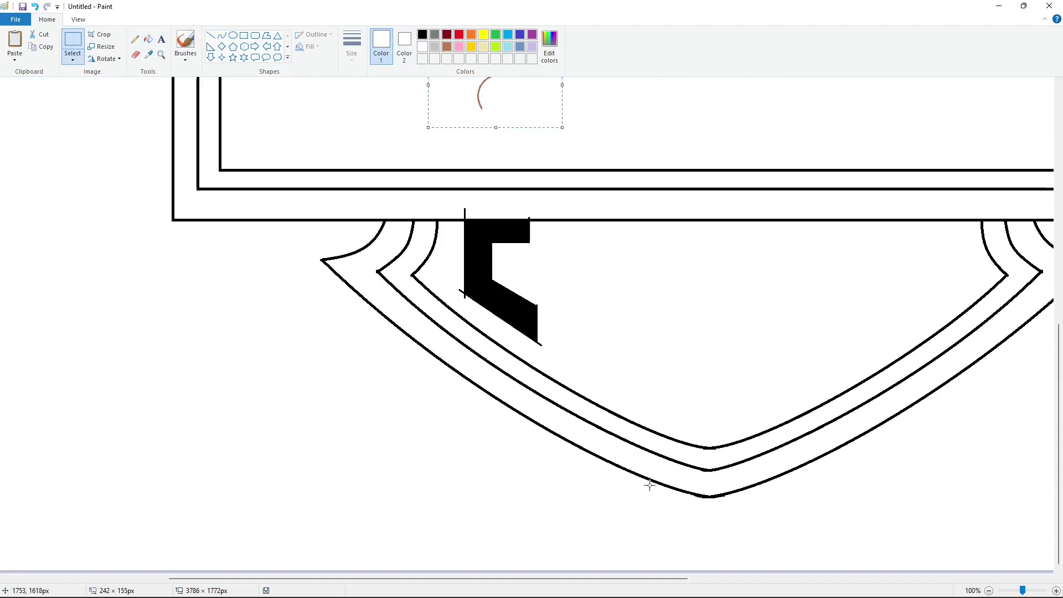
{"action": "key", "text": "ctrl+v"}
{"action": "left_click_drag", "start_coordinate": [114, 152], "coordinate": [531, 261]}
{"action": "key", "text": "Left"}
{"action": "key", "text": "Left"}
{"action": "key", "text": "Left"}
{"action": "key", "text": "Left"}
{"action": "key", "text": "Left"}
{"action": "key", "text": "Left"}
{"action": "key", "text": "Left"}
{"action": "key", "text": "Left"}
{"action": "left_click", "coordinate": [609, 272]}
Step: Round the C's upper-left corner by clearing the area outside the arc with white and filling the arc with black
{"action": "left_click", "coordinate": [136, 55]}
{"action": "left_click_drag", "start_coordinate": [458, 223], "coordinate": [458, 213]}
{"action": "left_click", "coordinate": [148, 40]}
{"action": "left_click", "coordinate": [469, 223]}
{"action": "left_click", "coordinate": [423, 35]}
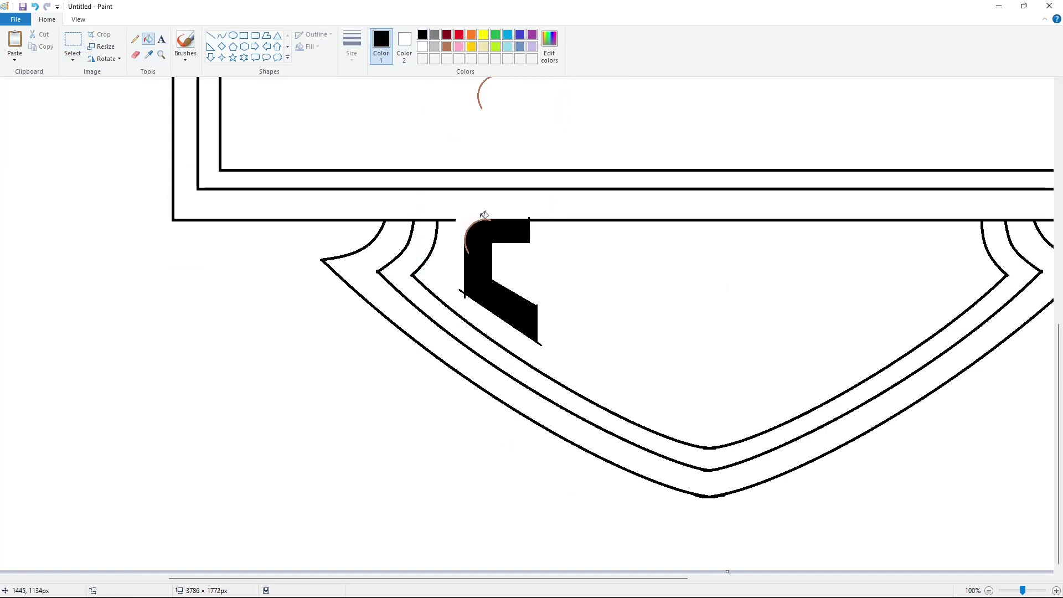
{"action": "left_click", "coordinate": [479, 221]}
Step: Draw a small brown circle of about 45 × 47 px on the C and move it into the letter's inner opening
{"action": "left_click", "coordinate": [988, 591]}
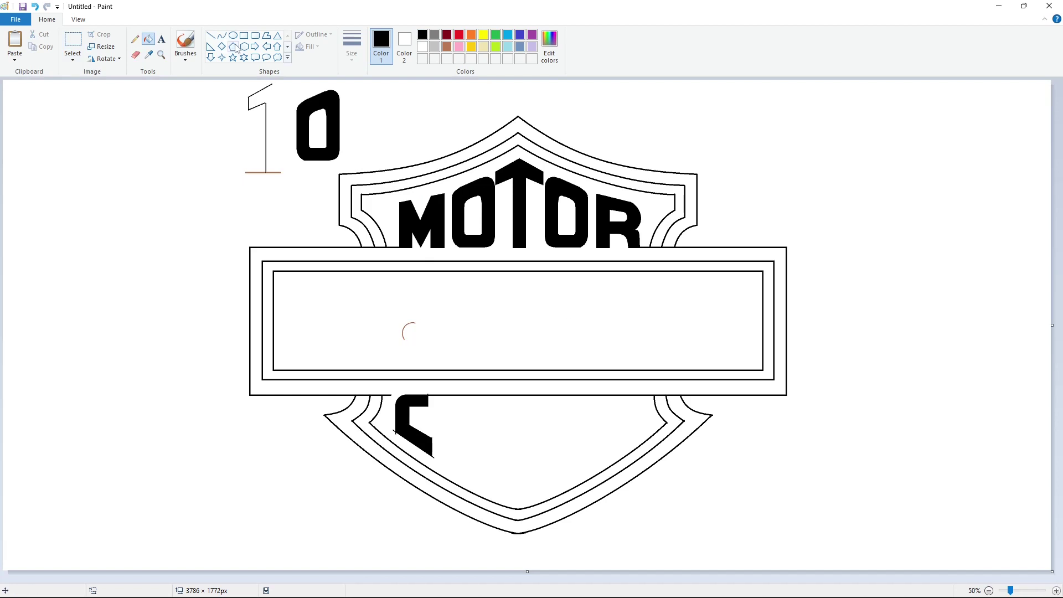
{"action": "left_click", "coordinate": [233, 36]}
{"action": "left_click", "coordinate": [446, 47]}
{"action": "left_click_drag", "start_coordinate": [401, 425], "coordinate": [413, 438]}
{"action": "key", "text": "Up"}
{"action": "key", "text": "Up"}
{"action": "key", "text": "Up"}
{"action": "key", "text": "Up"}
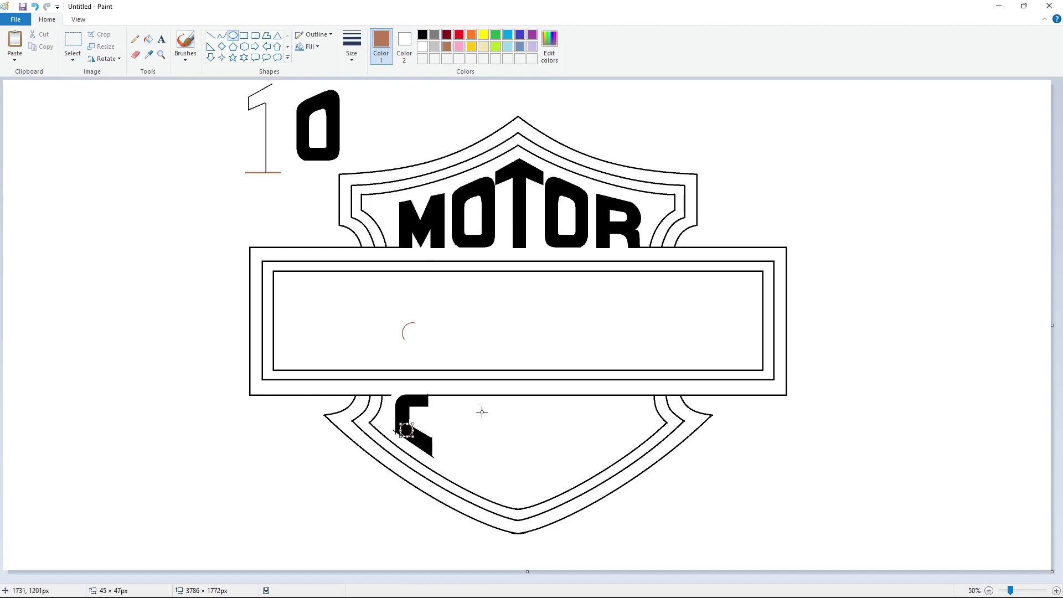
{"action": "key", "text": "Up"}
{"action": "key", "text": "Up"}
{"action": "key", "text": "Up"}
{"action": "key", "text": "Up"}
{"action": "key", "text": "Up"}
{"action": "key", "text": "Up"}
{"action": "key", "text": "Up"}
{"action": "key", "text": "Up"}
{"action": "key", "text": "Up"}
{"action": "key", "text": "Up"}
{"action": "key", "text": "Up"}
{"action": "key", "text": "Up"}
{"action": "key", "text": "Up"}
{"action": "key", "text": "Up"}
{"action": "key", "text": "Up"}
{"action": "key", "text": "Up"}
{"action": "key", "text": "Up"}
{"action": "key", "text": "Up"}
{"action": "key", "text": "Up"}
{"action": "key", "text": "Up"}
{"action": "key", "text": "Right"}
{"action": "key", "text": "Right"}
{"action": "key", "text": "Right"}
{"action": "key", "text": "Right"}
{"action": "key", "text": "Right"}
{"action": "key", "text": "Right"}
{"action": "key", "text": "Right"}
{"action": "key", "text": "Right"}
{"action": "key", "text": "Right"}
{"action": "key", "text": "Right"}
{"action": "key", "text": "Right"}
{"action": "key", "text": "Right"}
{"action": "key", "text": "Right"}
{"action": "key", "text": "Right"}
{"action": "key", "text": "Right"}
{"action": "key", "text": "Right"}
{"action": "key", "text": "Right"}
{"action": "key", "text": "Right"}
{"action": "key", "text": "Right"}
{"action": "key", "text": "Right"}
{"action": "key", "text": "Right"}
{"action": "key", "text": "Right"}
{"action": "key", "text": "Right"}
{"action": "key", "text": "Right"}
{"action": "left_click", "coordinate": [483, 409]}
Step: Copy the small brown circle and position the copy on the C's lower-left outer corner
{"action": "left_click", "coordinate": [1056, 590]}
{"action": "left_click_drag", "start_coordinate": [761, 578], "coordinate": [627, 579]}
{"action": "left_click", "coordinate": [72, 39]}
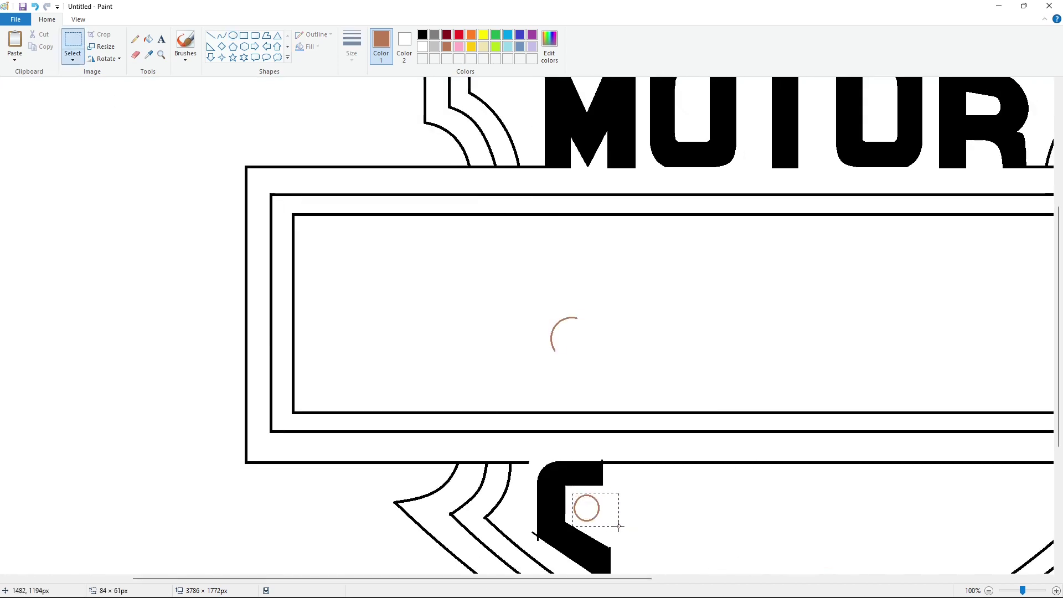
{"action": "key", "text": "ctrl+c"}
{"action": "key", "text": "ctrl+v"}
{"action": "left_click_drag", "start_coordinate": [22, 97], "coordinate": [549, 527]}
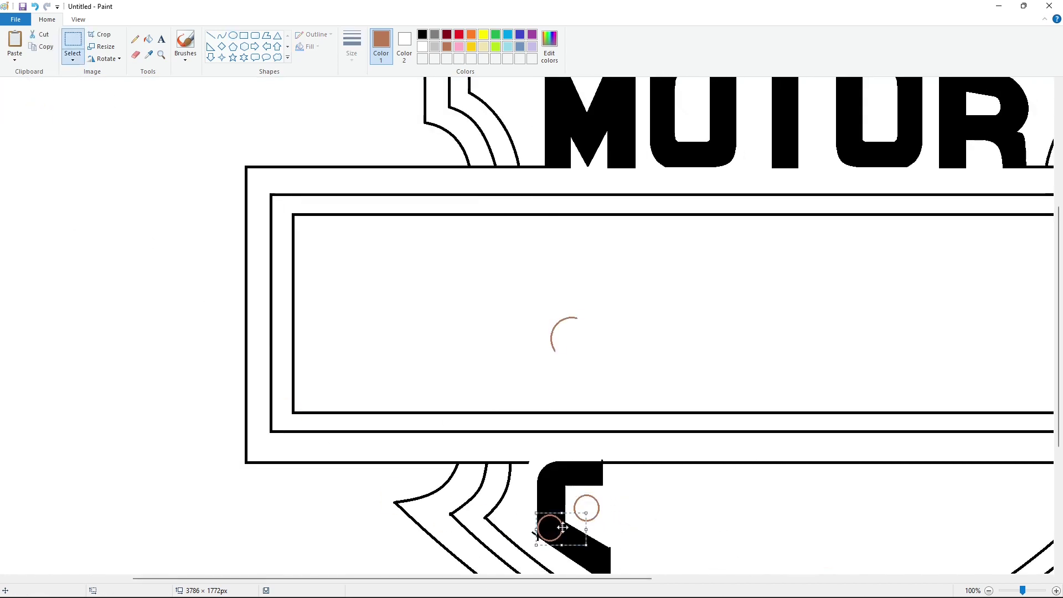
{"action": "key", "text": "Down"}
{"action": "key", "text": "Down"}
{"action": "left_click", "coordinate": [680, 527]}
Step: Round the C's lower-left corner by removing the tip outside the circle and filling the circle's outline with black
{"action": "left_click", "coordinate": [148, 40]}
{"action": "left_click", "coordinate": [422, 47]}
{"action": "left_click", "coordinate": [539, 536]}
{"action": "key", "text": "ctrl+z"}
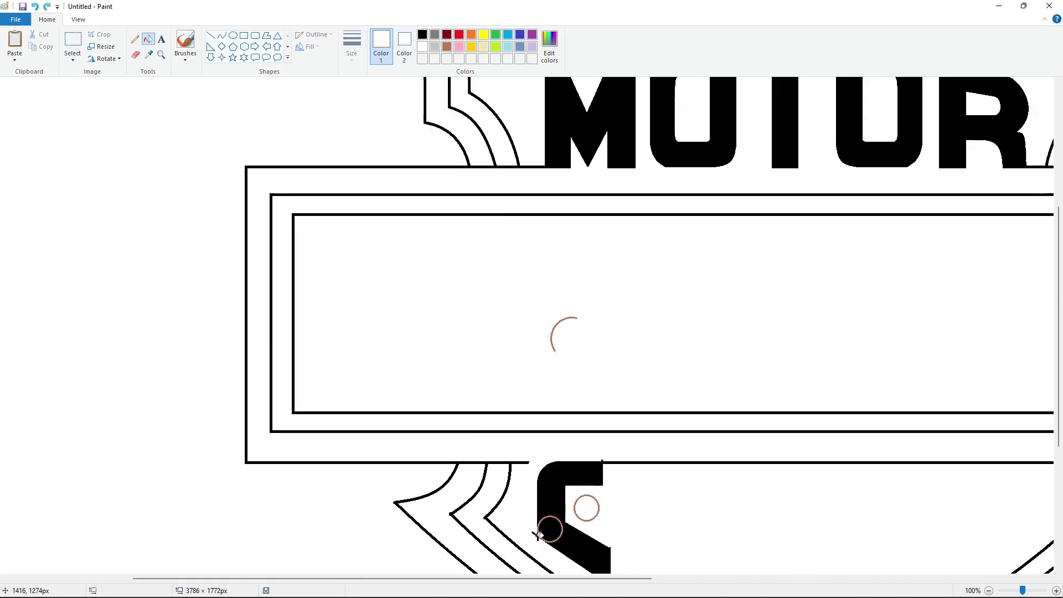
{"action": "left_click", "coordinate": [423, 34]}
{"action": "left_click", "coordinate": [559, 519]}
Step: Trim the stray line ends at the C's upper and lower tips with white lines
{"action": "scroll", "coordinate": [561, 516], "scroll_direction": "down", "scroll_amount": 3}
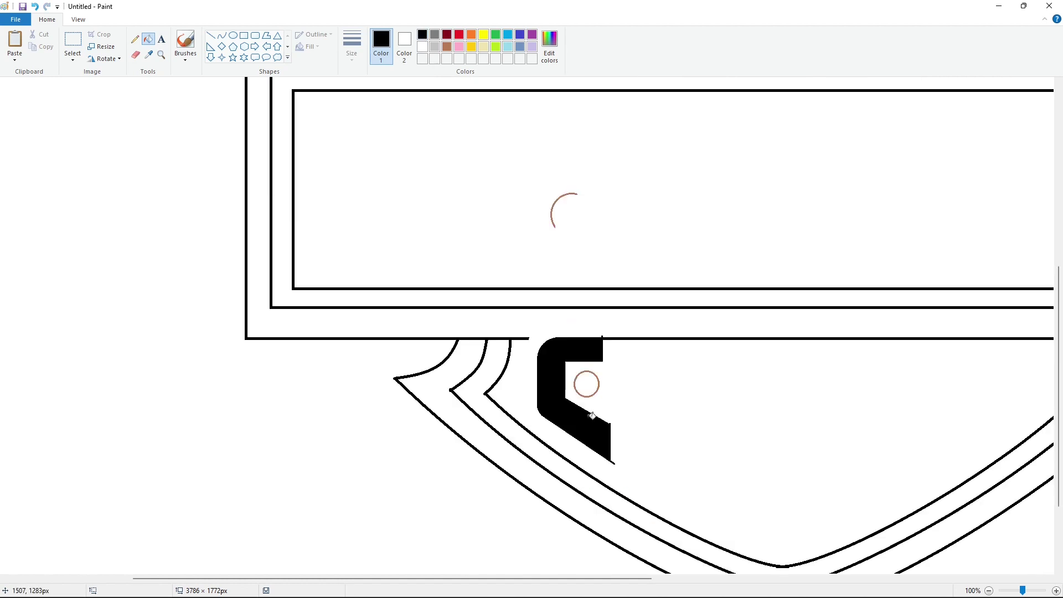
{"action": "left_click", "coordinate": [210, 35]}
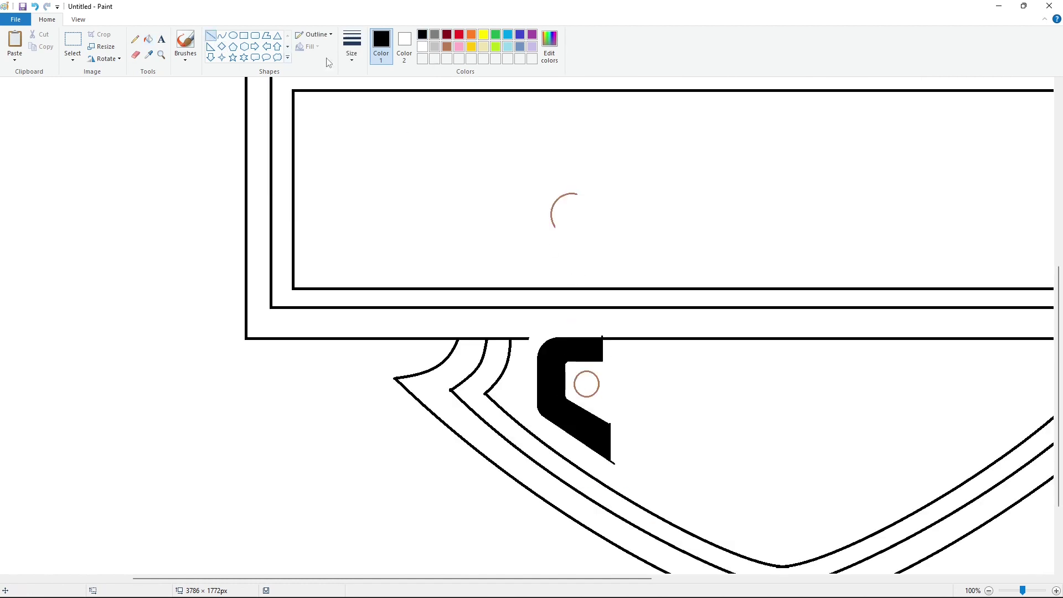
{"action": "left_click", "coordinate": [422, 46]}
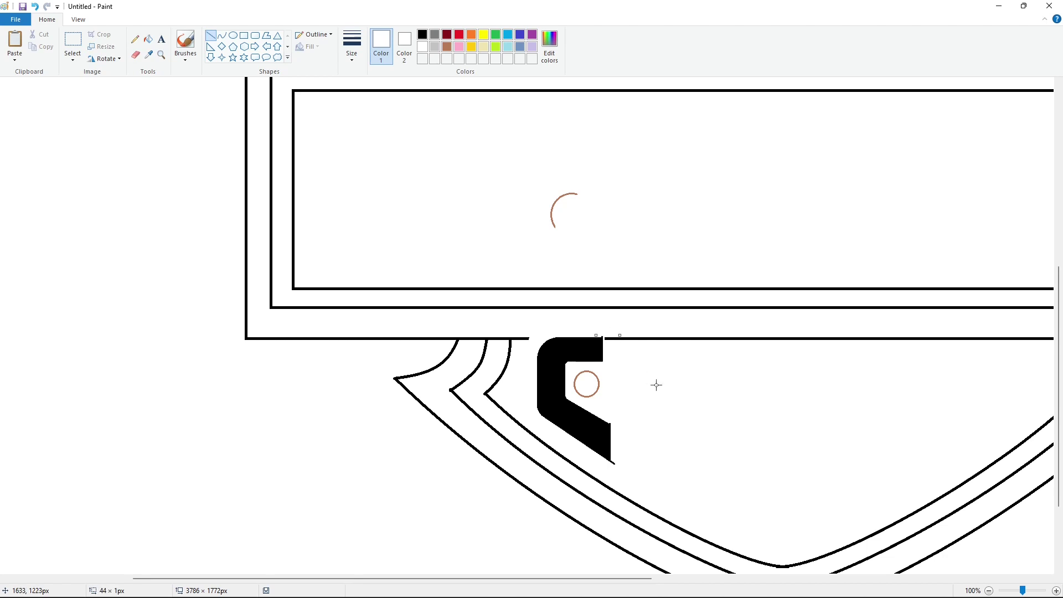
{"action": "left_click_drag", "start_coordinate": [615, 447], "coordinate": [618, 467]}
{"action": "left_click", "coordinate": [662, 438]}
{"action": "left_click", "coordinate": [672, 457]}
{"action": "left_click", "coordinate": [988, 590]}
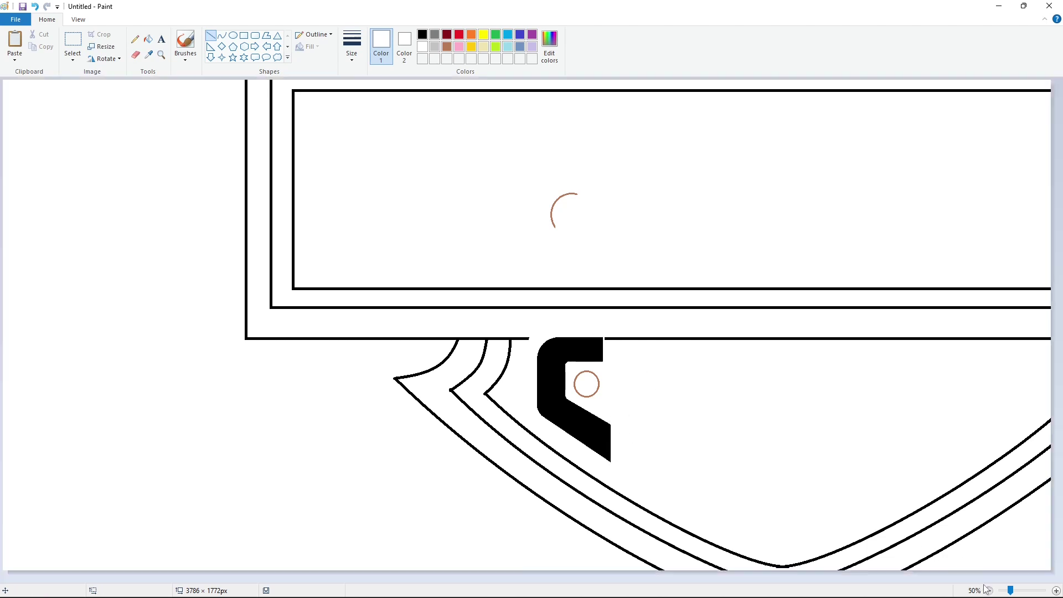
Step: Draw the outline of a letter Y right beside the C in the lower shield using thin black lines
{"action": "left_click", "coordinate": [352, 50]}
{"action": "left_click", "coordinate": [363, 99]}
{"action": "left_click", "coordinate": [422, 35]}
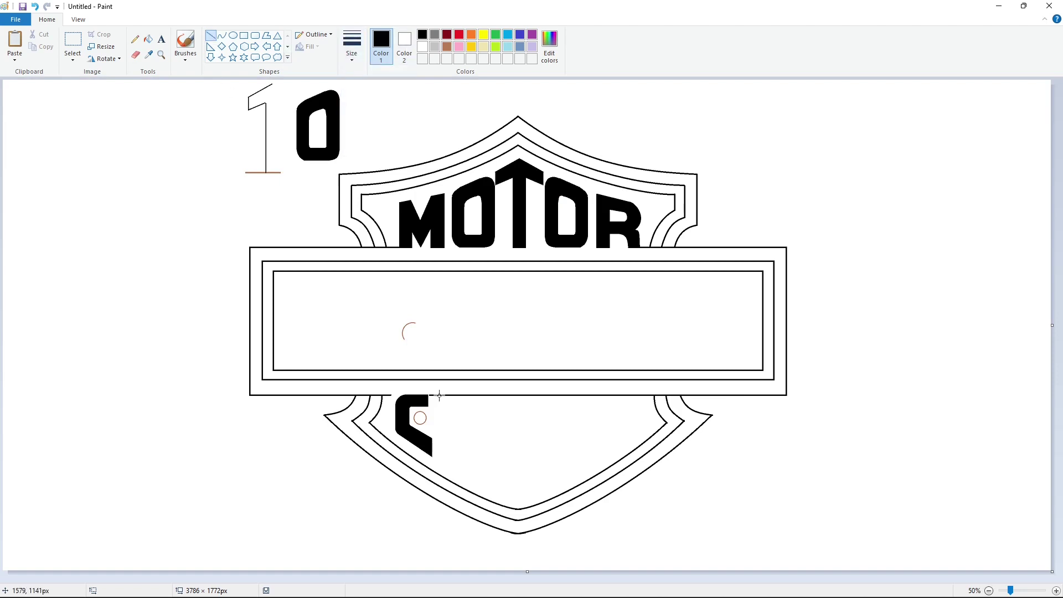
{"action": "left_click_drag", "start_coordinate": [431, 395], "coordinate": [445, 429]}
{"action": "left_click", "coordinate": [476, 423]}
{"action": "mouse_move", "coordinate": [478, 395]}
{"action": "left_mouse_down"}
{"action": "mouse_move", "coordinate": [446, 462]}
{"action": "mouse_move", "coordinate": [460, 470]}
{"action": "mouse_move", "coordinate": [461, 399]}
{"action": "left_mouse_up"}
{"action": "left_click", "coordinate": [467, 462]}
{"action": "left_click", "coordinate": [520, 439]}
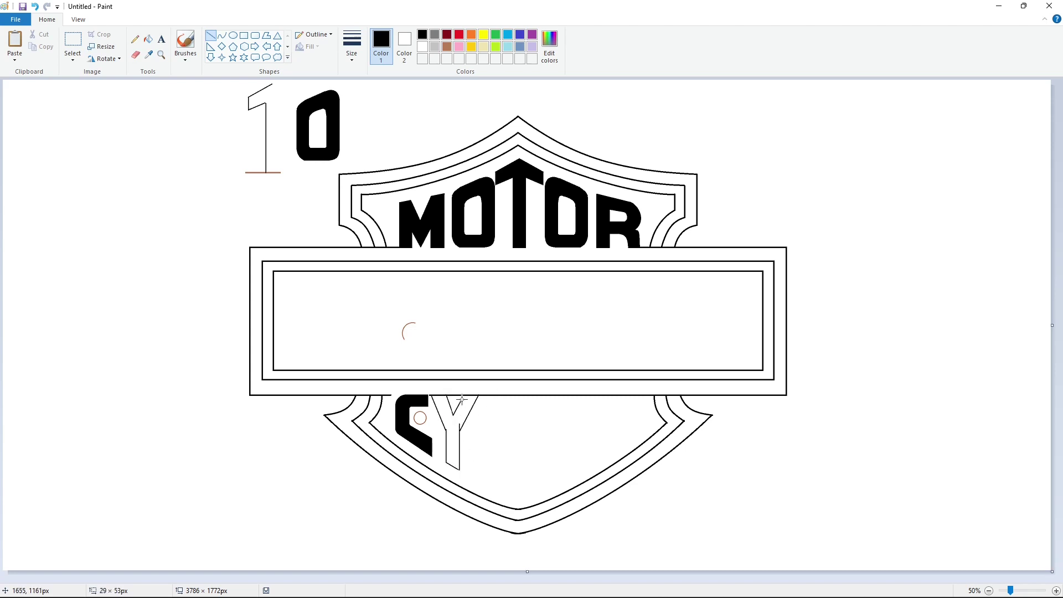
Step: Fill the Y outline with black
{"action": "left_click", "coordinate": [147, 39]}
{"action": "left_click", "coordinate": [1056, 590]}
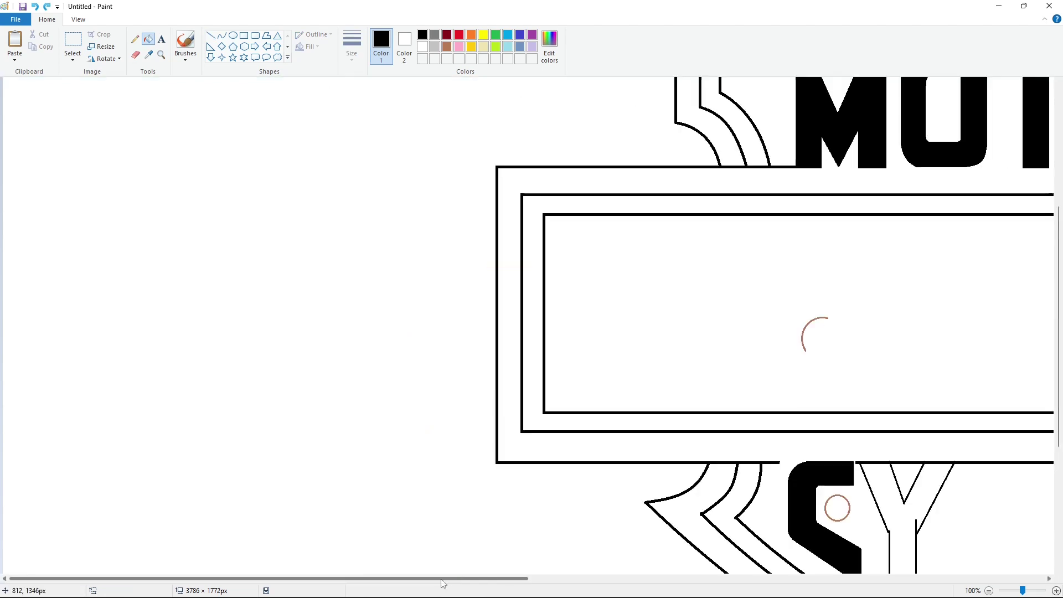
{"action": "left_click", "coordinate": [211, 35]}
{"action": "left_click", "coordinate": [148, 38]}
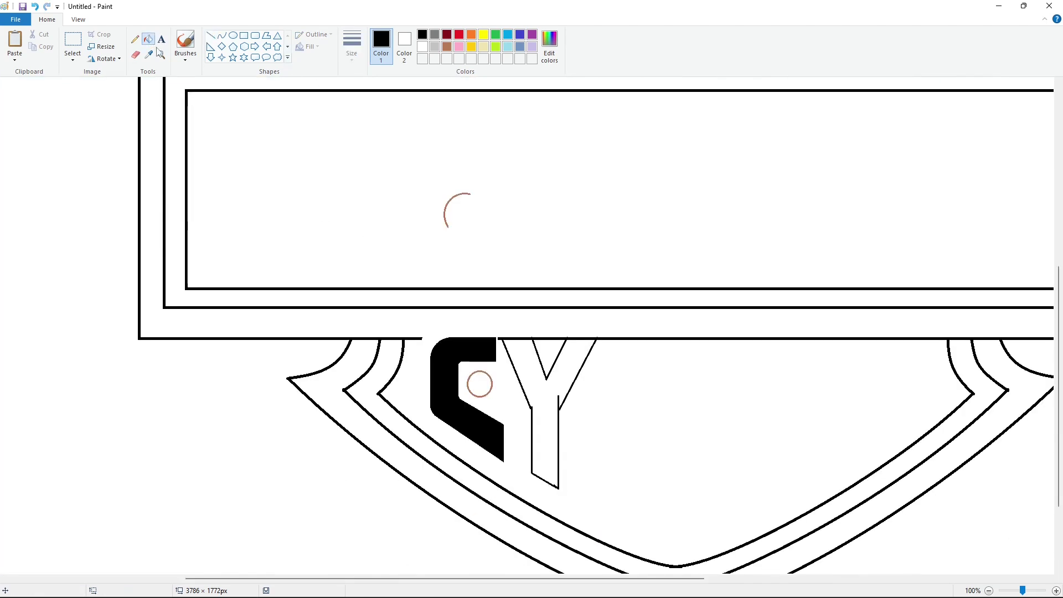
{"action": "left_click", "coordinate": [530, 366]}
Step: Trim the banner line around the top of the Y with thicker white lines
{"action": "left_click", "coordinate": [210, 35]}
{"action": "left_click", "coordinate": [352, 44]}
{"action": "left_click", "coordinate": [380, 123]}
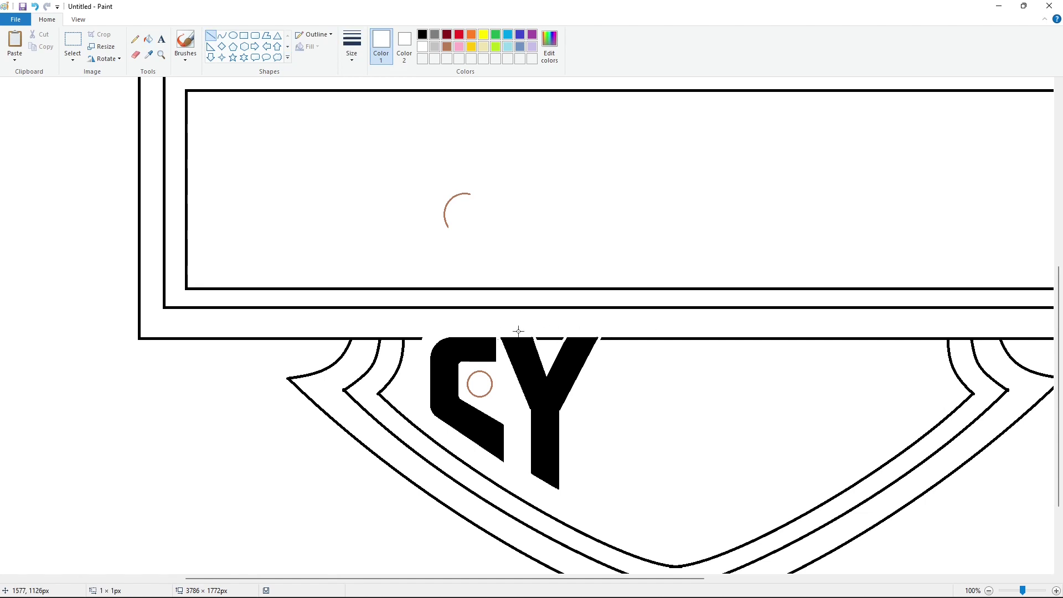
{"action": "left_click", "coordinate": [988, 591]}
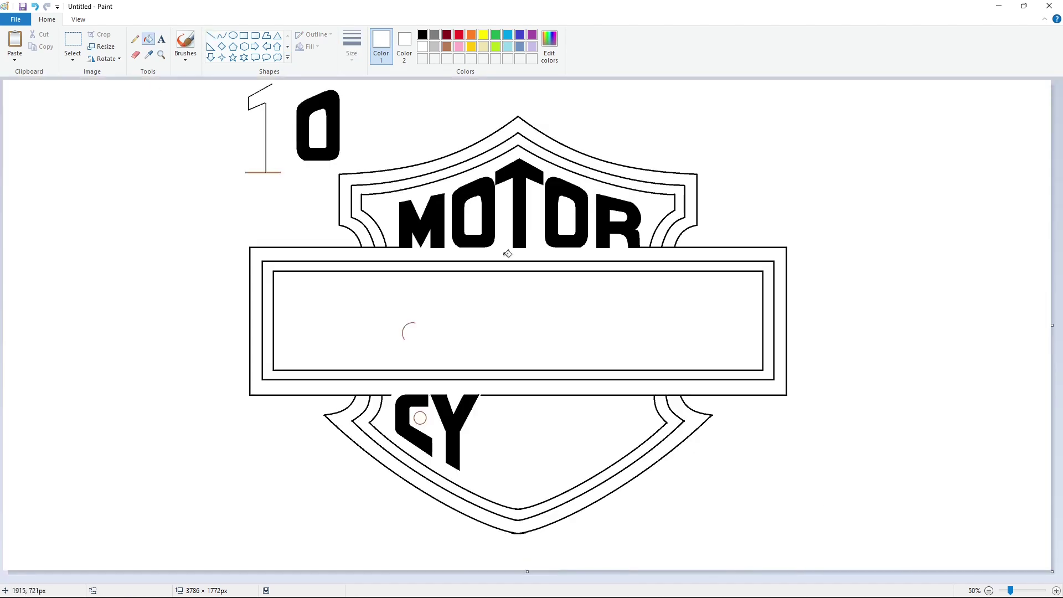
Step: Copy the upper corner of the C to the canvas's empty upper-left area and erase the stray line beside the copy
{"action": "left_click", "coordinate": [72, 45]}
{"action": "left_click_drag", "start_coordinate": [388, 388], "coordinate": [443, 417]}
{"action": "key", "text": "ctrl+c"}
{"action": "key", "text": "ctrl+v"}
{"action": "left_click", "coordinate": [148, 39]}
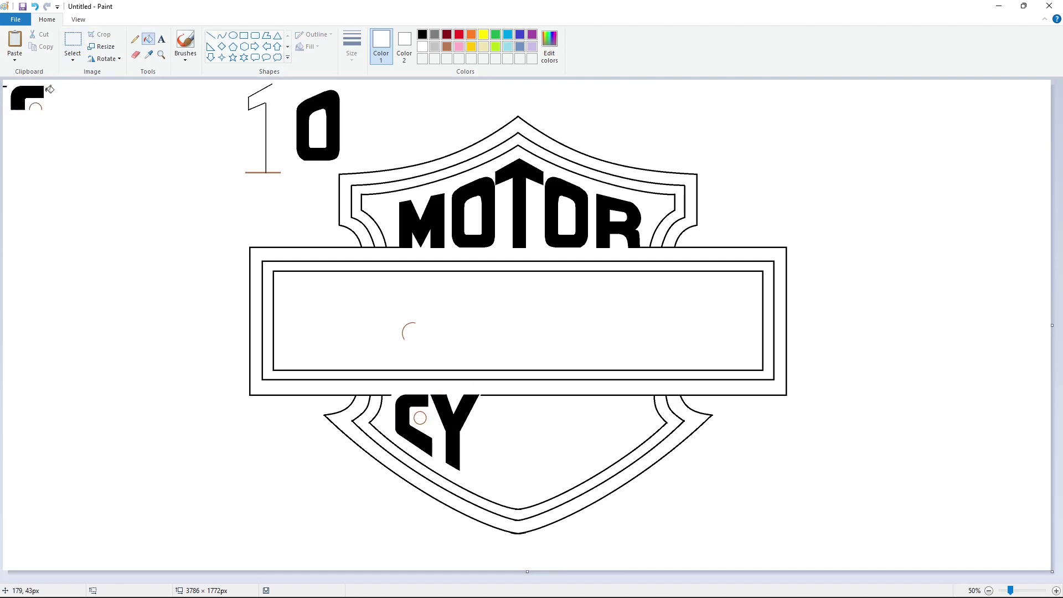
{"action": "left_click", "coordinate": [5, 87]}
Step: Recolor the copied corner piece brown and place a duplicate of it just right of the Y under the banner
{"action": "left_click", "coordinate": [73, 44]}
{"action": "mouse_move", "coordinate": [59, 126]}
{"action": "left_mouse_down"}
{"action": "mouse_move", "coordinate": [2, 80]}
{"action": "mouse_move", "coordinate": [1, 138]}
{"action": "left_mouse_up"}
{"action": "key", "text": "ctrl+z"}
{"action": "left_click", "coordinate": [447, 47]}
{"action": "left_click", "coordinate": [148, 39]}
{"action": "left_click", "coordinate": [25, 97]}
{"action": "left_click", "coordinate": [72, 44]}
{"action": "left_click_drag", "start_coordinate": [22, 91], "coordinate": [492, 401], "text": "ctrl"}
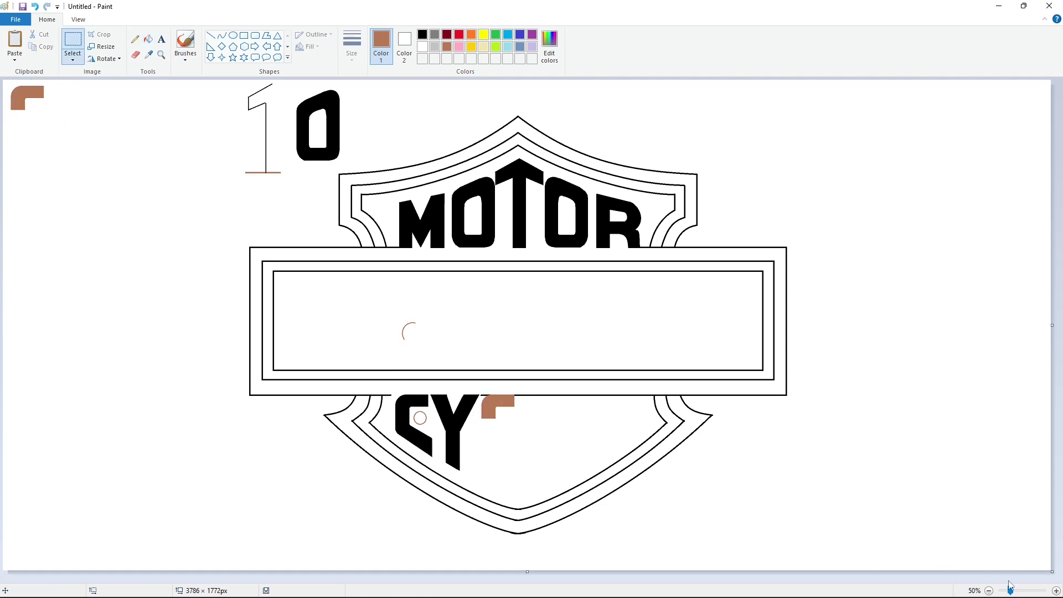
Step: Fill the brown corner piece beside the Y with black
{"action": "left_click", "coordinate": [1056, 590]}
{"action": "left_click_drag", "start_coordinate": [470, 577], "coordinate": [639, 578]}
{"action": "scroll", "coordinate": [581, 421], "scroll_direction": "down", "scroll_amount": 3}
{"action": "left_click", "coordinate": [148, 39]}
{"action": "left_click", "coordinate": [422, 46]}
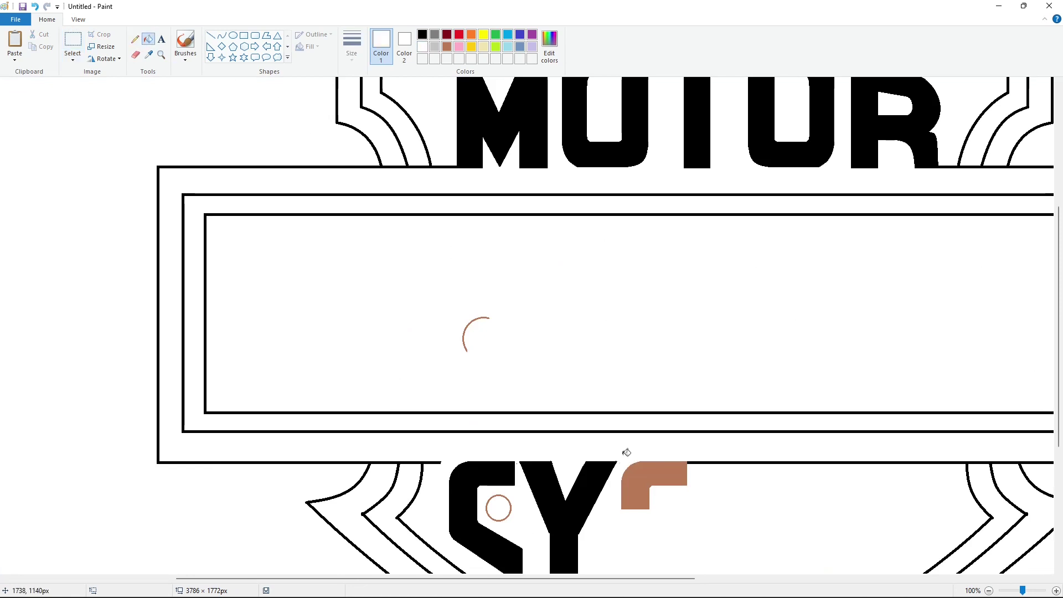
{"action": "left_click", "coordinate": [423, 34]}
{"action": "left_click", "coordinate": [666, 469]}
Step: Draw two thin black vertical lines down from the corner piece as the second C's stem, the inner one about 278 px long
{"action": "scroll", "coordinate": [658, 454], "scroll_direction": "down", "scroll_amount": 2}
{"action": "left_click", "coordinate": [211, 36]}
{"action": "left_click", "coordinate": [352, 46]}
{"action": "left_click", "coordinate": [376, 100]}
{"action": "left_click_drag", "start_coordinate": [624, 379], "coordinate": [625, 542]}
{"action": "key", "text": "Up"}
{"action": "key", "text": "Up"}
{"action": "key", "text": "Up"}
{"action": "key", "text": "Up"}
{"action": "key", "text": "Up"}
{"action": "key", "text": "Up"}
{"action": "key", "text": "Up"}
{"action": "key", "text": "Up"}
{"action": "key", "text": "Up"}
{"action": "key", "text": "Up"}
{"action": "key", "text": "Up"}
{"action": "key", "text": "Up"}
{"action": "key", "text": "Left"}
{"action": "key", "text": "Left"}
{"action": "key", "text": "Left"}
{"action": "key", "text": "Left"}
{"action": "key", "text": "Left"}
{"action": "left_click_drag", "start_coordinate": [645, 378], "coordinate": [646, 531]}
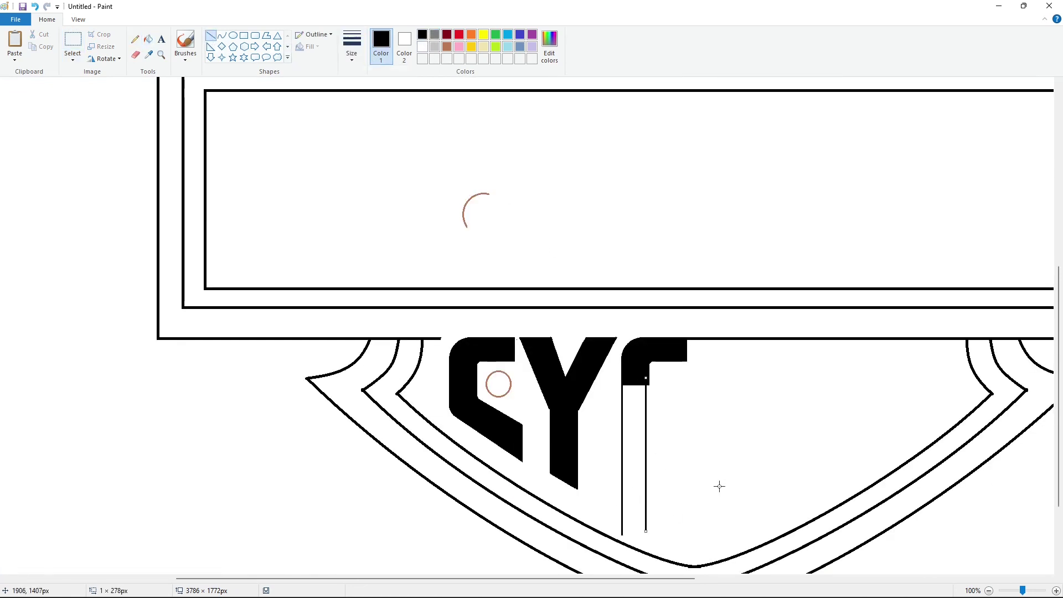
{"action": "left_click", "coordinate": [717, 477]}
Step: Draw two parallel slanted lines for the second C's foot, the upper about 91 × 39 px, and close its end with a vertical line
{"action": "left_click", "coordinate": [989, 590]}
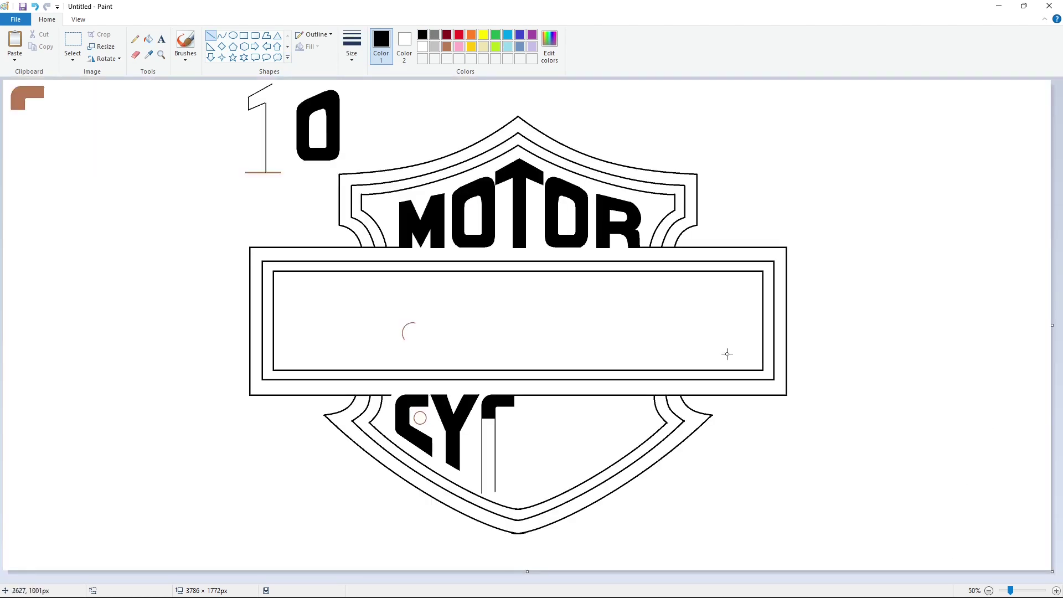
{"action": "mouse_move", "coordinate": [482, 479]}
{"action": "left_mouse_down"}
{"action": "mouse_move", "coordinate": [517, 494]}
{"action": "mouse_move", "coordinate": [515, 482]}
{"action": "left_mouse_up"}
{"action": "left_click", "coordinate": [574, 455]}
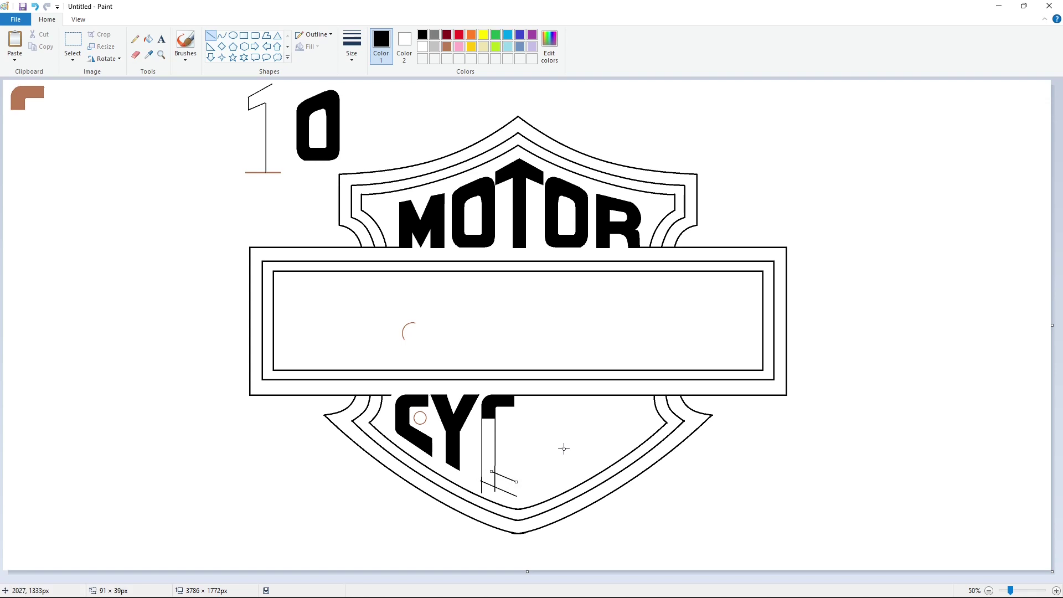
{"action": "left_click", "coordinate": [563, 446]}
{"action": "left_click", "coordinate": [562, 463]}
Step: Fill the second C's stem and foot with black
{"action": "left_click", "coordinate": [148, 39]}
{"action": "left_click", "coordinate": [488, 465]}
{"action": "left_click", "coordinate": [504, 484]}
Step: Copy the small brown circle from the first C and position the copy on the second C's lower-left corner
{"action": "left_click", "coordinate": [73, 40]}
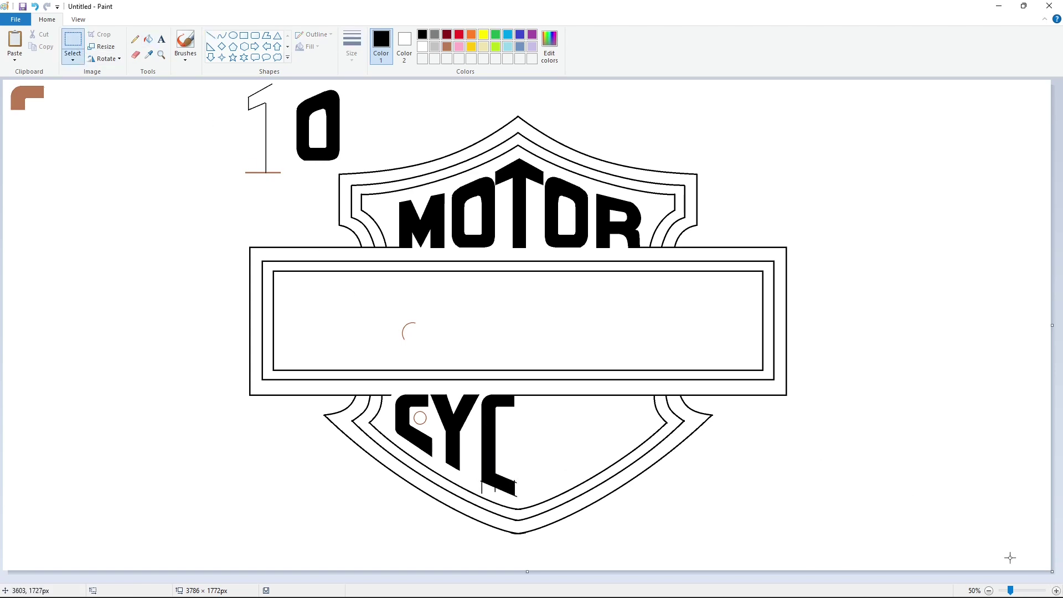
{"action": "left_click", "coordinate": [1056, 590]}
{"action": "left_click_drag", "start_coordinate": [356, 578], "coordinate": [719, 578]}
{"action": "scroll", "coordinate": [498, 484], "scroll_direction": "down", "scroll_amount": 7}
{"action": "left_click_drag", "start_coordinate": [498, 579], "coordinate": [398, 578]}
{"action": "left_click_drag", "start_coordinate": [281, 246], "coordinate": [323, 281]}
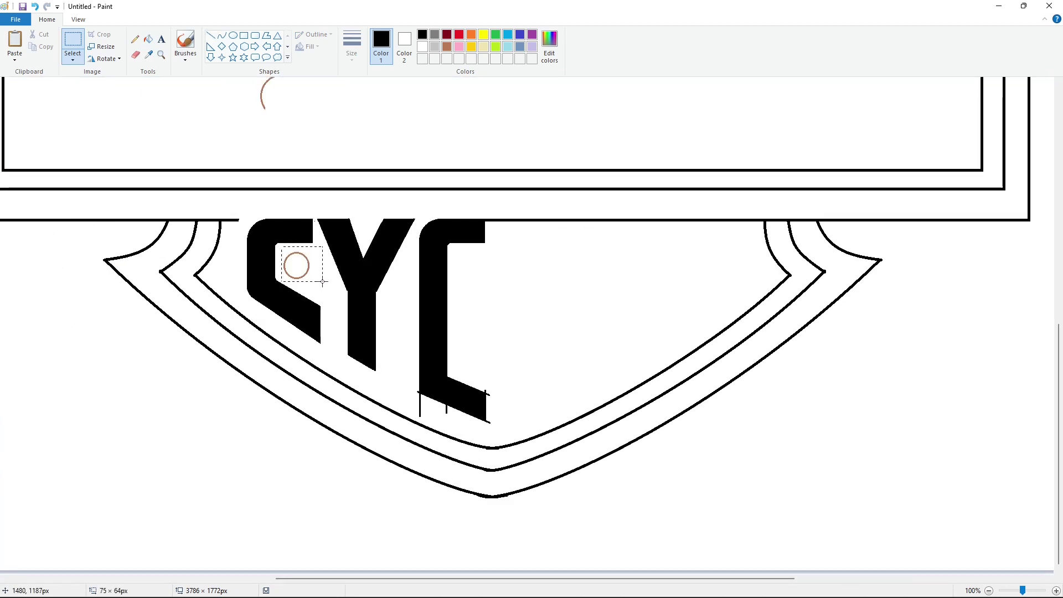
{"action": "key", "text": "ctrl+c"}
{"action": "key", "text": "ctrl+v"}
{"action": "left_click_drag", "start_coordinate": [22, 96], "coordinate": [437, 384]}
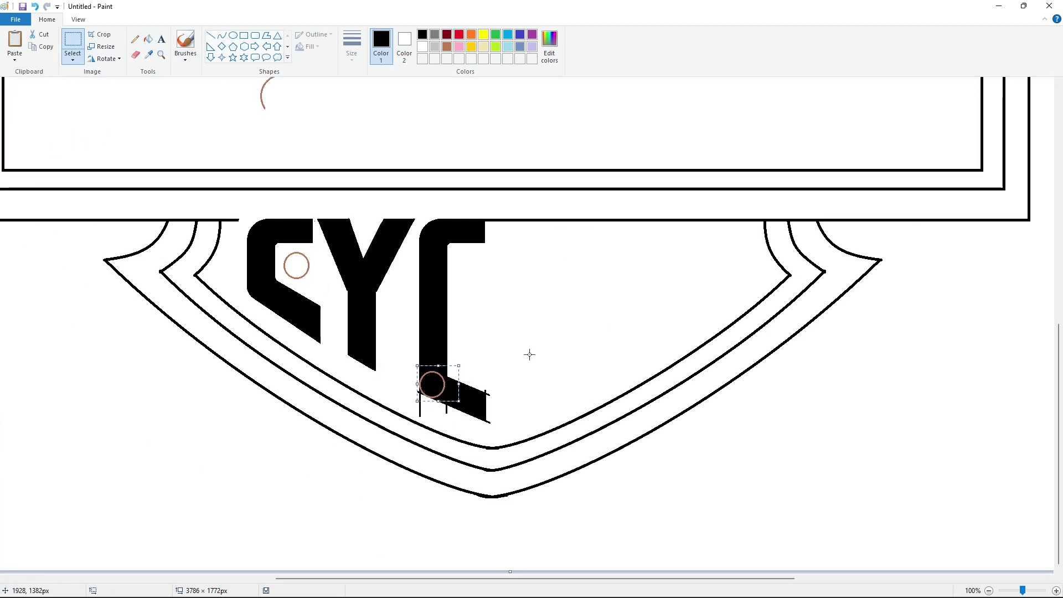
Step: Remove the second C's corner tip outside the brown circle by filling it with white
{"action": "left_click", "coordinate": [148, 39]}
{"action": "left_click", "coordinate": [422, 47]}
{"action": "left_click", "coordinate": [419, 401]}
Step: Trim the stray line ends around the second C's foot and upper tip with white lines
{"action": "left_click", "coordinate": [211, 34]}
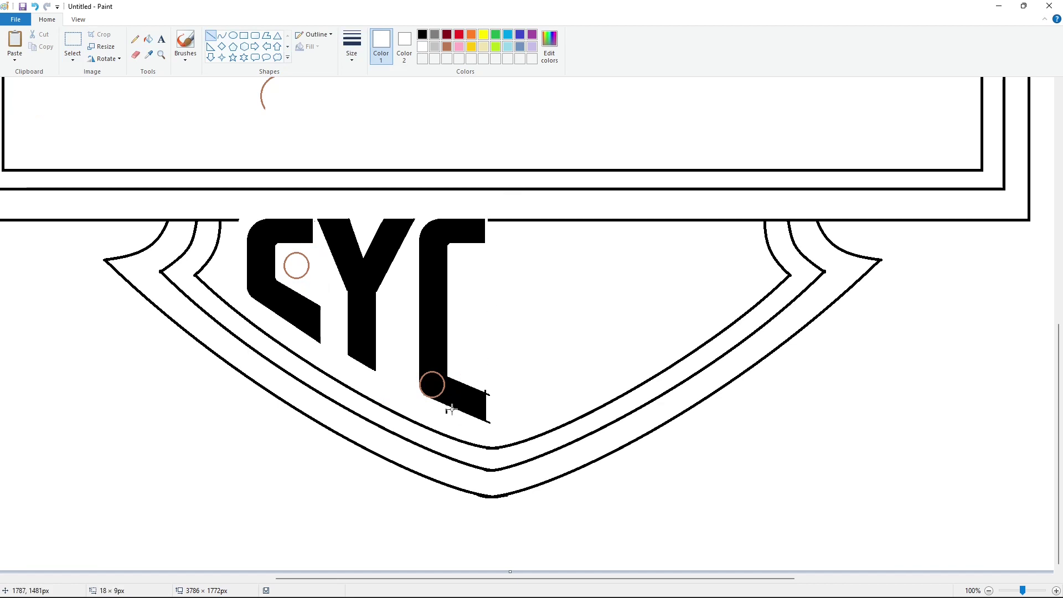
{"action": "left_click_drag", "start_coordinate": [452, 409], "coordinate": [490, 425]}
{"action": "left_click", "coordinate": [520, 407]}
{"action": "left_click", "coordinate": [494, 380]}
{"action": "left_click_drag", "start_coordinate": [446, 407], "coordinate": [446, 416]}
Step: Fill the brown circle's outline on the second C's corner with black
{"action": "left_click", "coordinate": [148, 39]}
{"action": "left_click", "coordinate": [423, 35]}
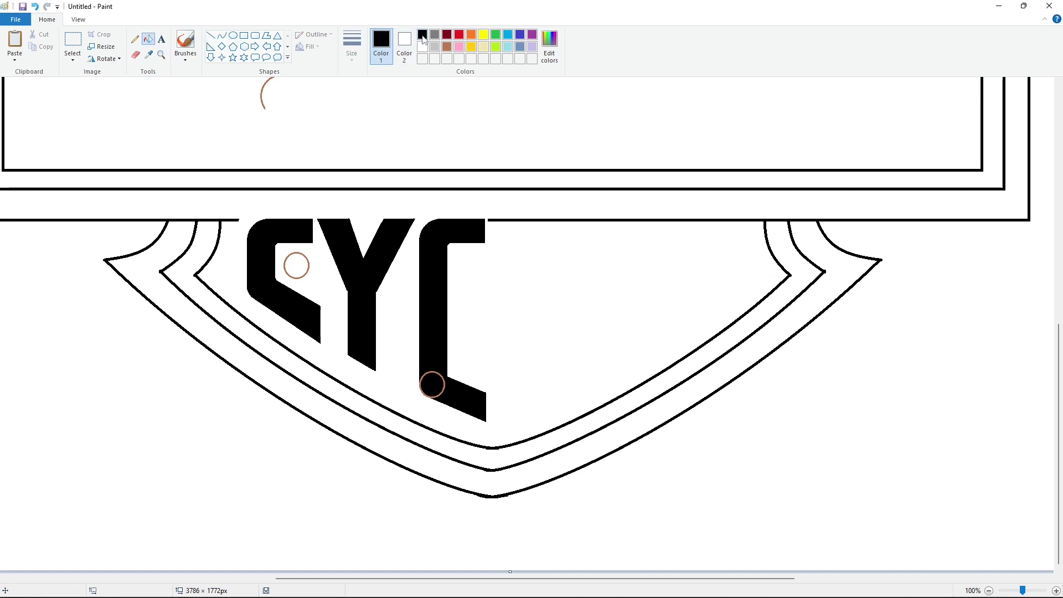
{"action": "left_click", "coordinate": [441, 372]}
{"action": "scroll", "coordinate": [998, 559], "scroll_direction": "down", "scroll_amount": 1, "text": "ctrl"}
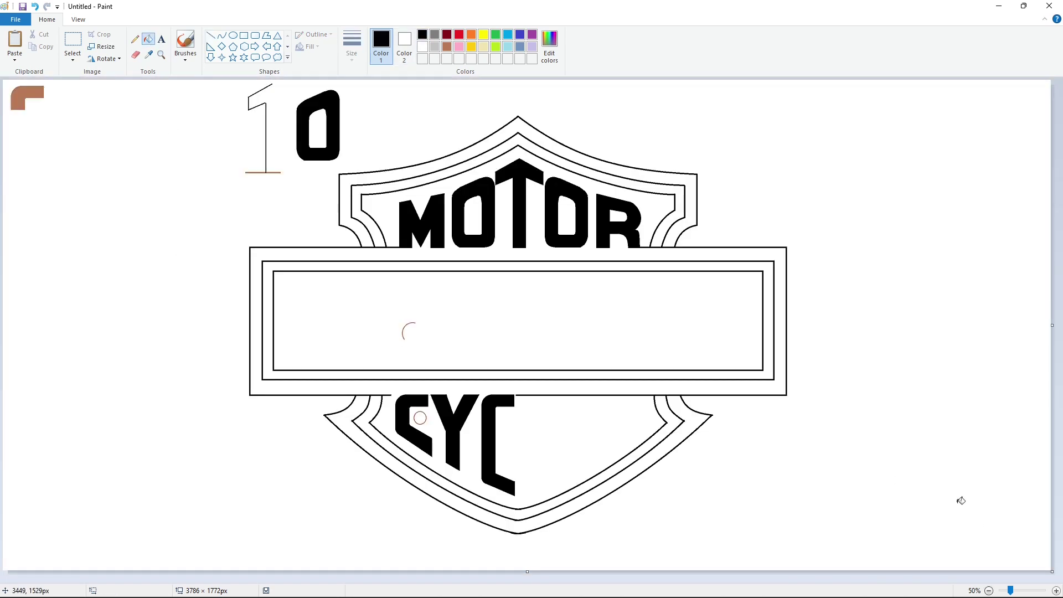
Step: Draw the outline of a letter L with a slanted foot right of the second C using black lines
{"action": "left_click", "coordinate": [210, 35]}
{"action": "left_click_drag", "start_coordinate": [522, 395], "coordinate": [522, 497]}
{"action": "mouse_move", "coordinate": [535, 396]}
{"action": "left_mouse_down"}
{"action": "mouse_move", "coordinate": [536, 479]}
{"action": "mouse_move", "coordinate": [557, 486]}
{"action": "mouse_move", "coordinate": [556, 472]}
{"action": "left_mouse_up"}
{"action": "left_click", "coordinate": [602, 474]}
{"action": "left_click", "coordinate": [1056, 590]}
{"action": "scroll", "coordinate": [719, 526], "scroll_direction": "down", "scroll_amount": 4}
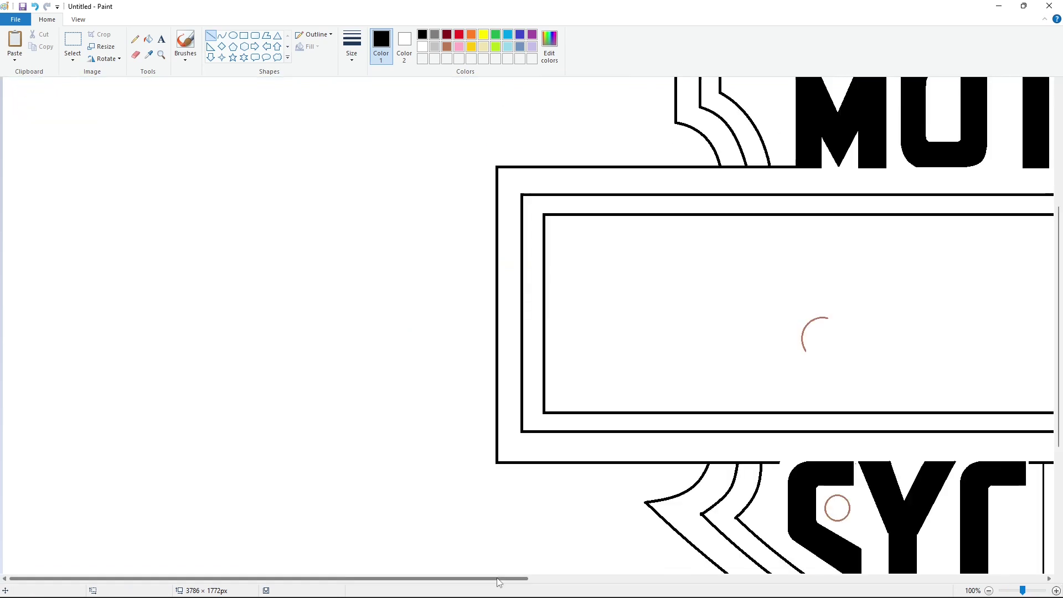
{"action": "left_click_drag", "start_coordinate": [496, 578], "coordinate": [812, 578]}
{"action": "scroll", "coordinate": [451, 489], "scroll_direction": "down", "scroll_amount": 2}
{"action": "left_click_drag", "start_coordinate": [462, 520], "coordinate": [461, 522]}
{"action": "left_click", "coordinate": [499, 490]}
Step: Fill the L with black and trim the banner line on both sides of its top with white lines
{"action": "left_click", "coordinate": [148, 39]}
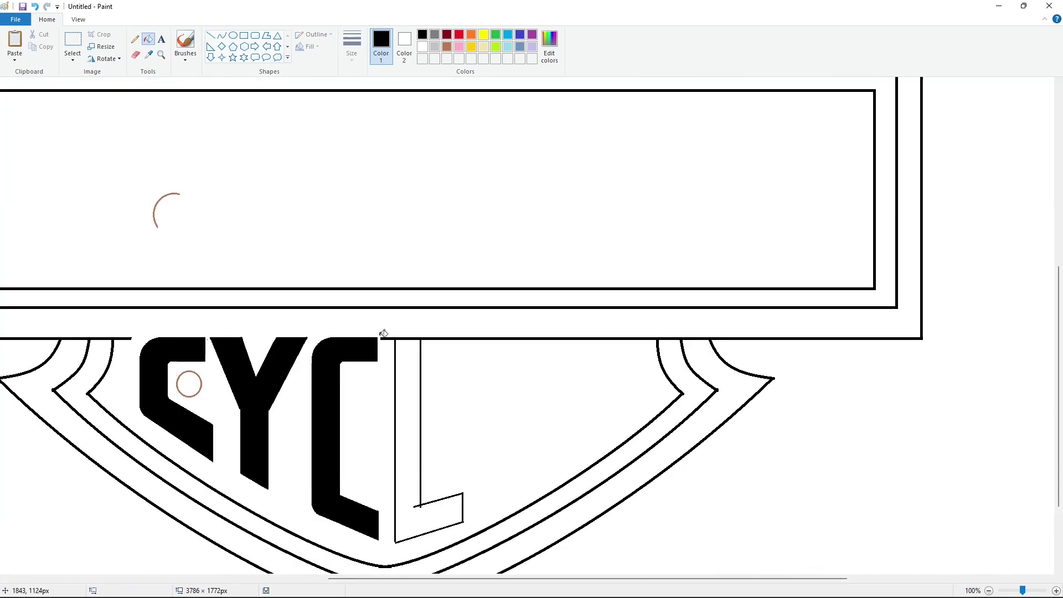
{"action": "left_click", "coordinate": [407, 362]}
{"action": "left_click", "coordinate": [423, 46]}
{"action": "left_click", "coordinate": [211, 35]}
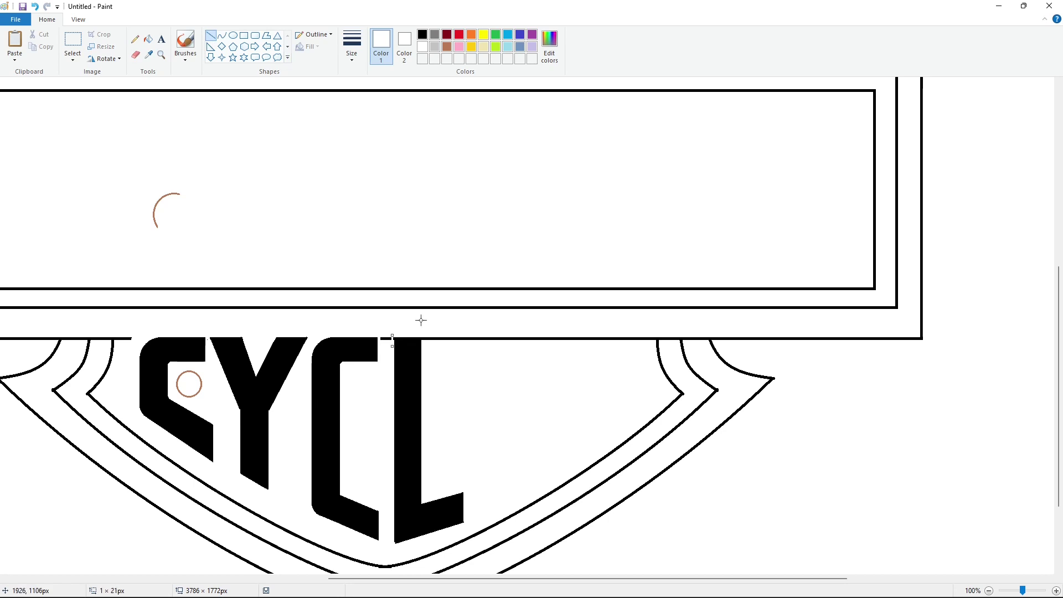
{"action": "left_click", "coordinate": [426, 347]}
{"action": "left_click", "coordinate": [148, 39]}
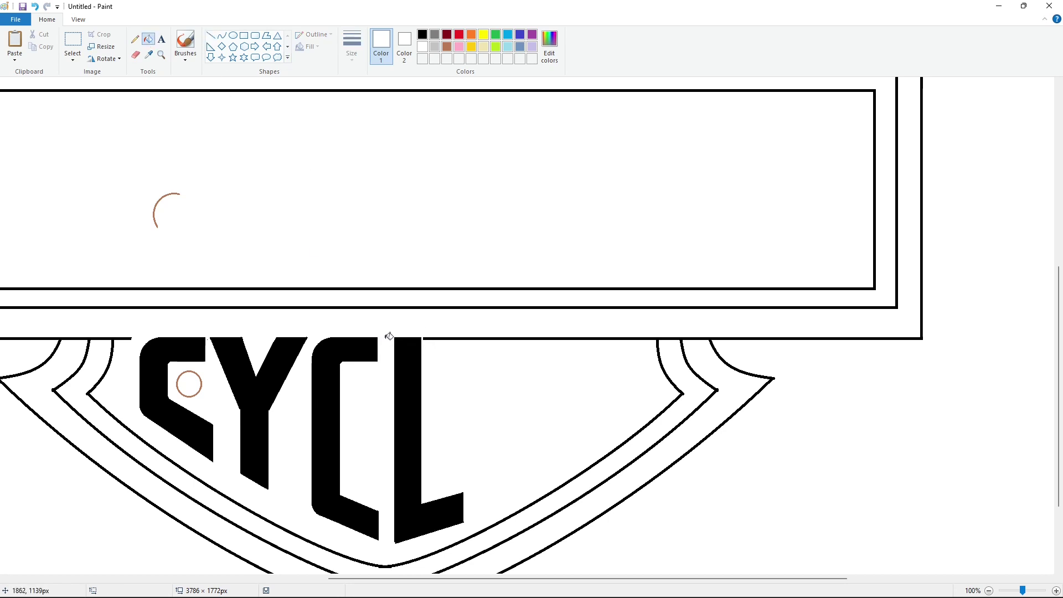
{"action": "scroll", "coordinate": [903, 467], "scroll_direction": "down", "scroll_amount": 1}
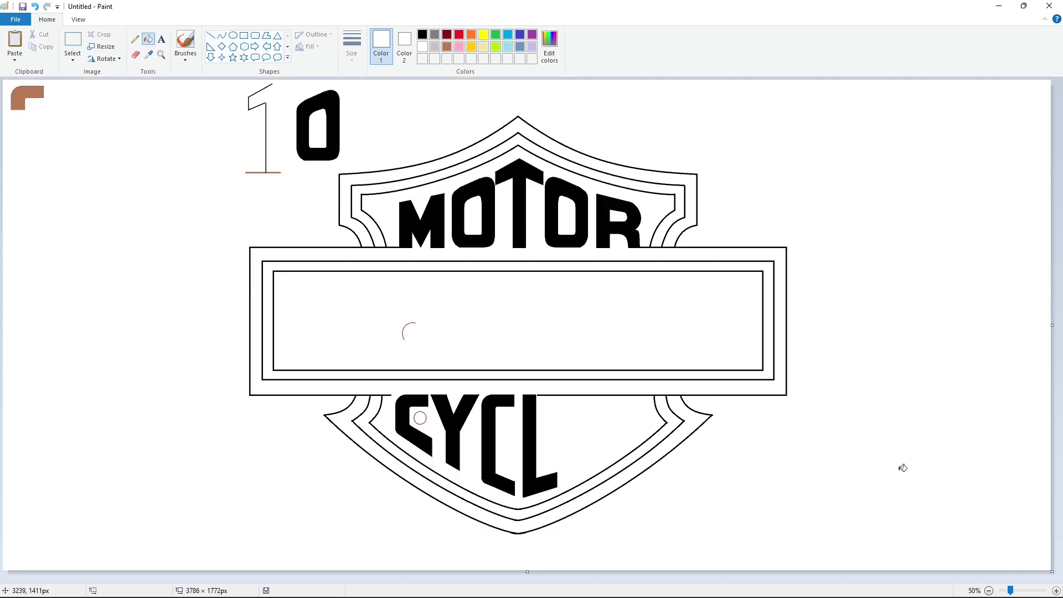
Step: Copy the brown corner piece and position the copy under the banner just right of the L
{"action": "left_click", "coordinate": [73, 42]}
{"action": "left_click_drag", "start_coordinate": [65, 81], "coordinate": [2, 137]}
{"action": "key", "text": "ctrl+c"}
{"action": "key", "text": "ctrl+v"}
{"action": "left_click_drag", "start_coordinate": [33, 100], "coordinate": [582, 410]}
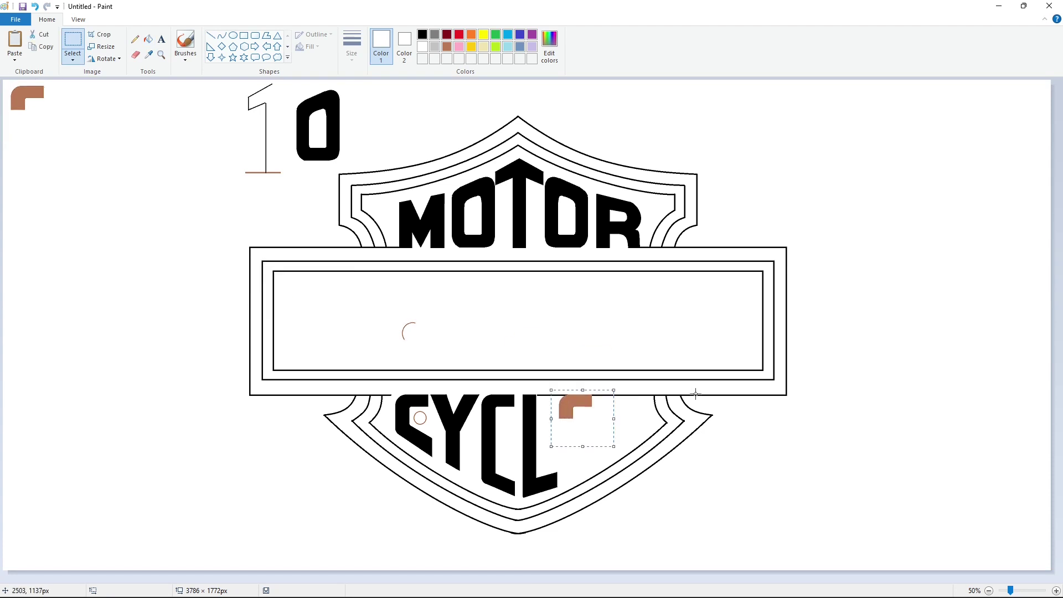
Step: Draw two black vertical lines down from the brown corner piece as the stem of the E
{"action": "left_click", "coordinate": [1056, 591]}
{"action": "left_click_drag", "start_coordinate": [484, 579], "coordinate": [711, 578]}
{"action": "scroll", "coordinate": [644, 567], "scroll_direction": "down", "scroll_amount": 6}
{"action": "left_click", "coordinate": [211, 35]}
{"action": "left_click", "coordinate": [422, 34]}
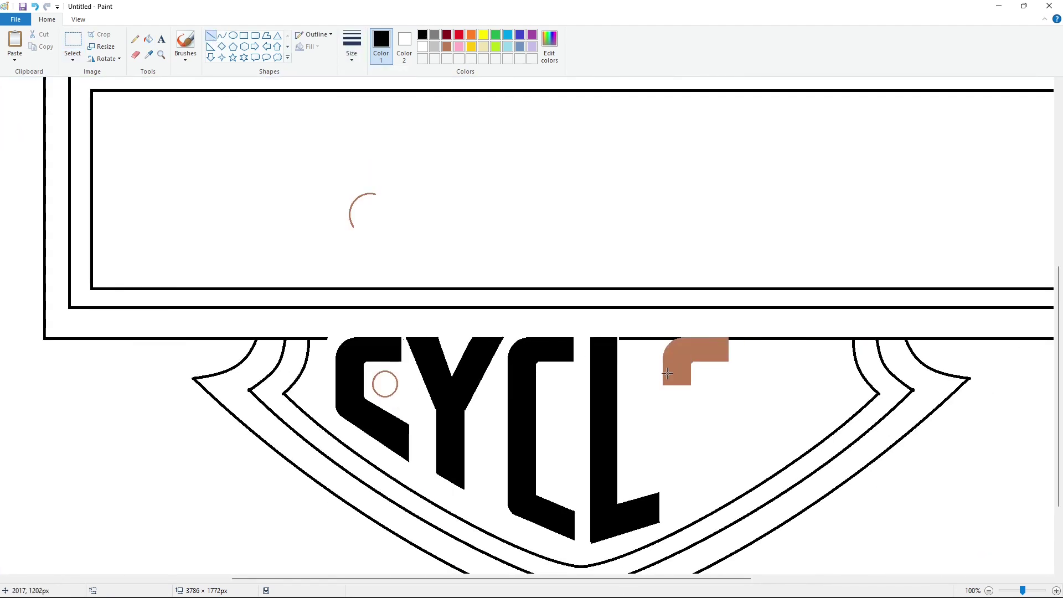
{"action": "left_click_drag", "start_coordinate": [664, 373], "coordinate": [663, 519]}
{"action": "left_click_drag", "start_coordinate": [690, 379], "coordinate": [690, 491]}
Step: Fill the E's brown corner piece with black
{"action": "left_click", "coordinate": [148, 39]}
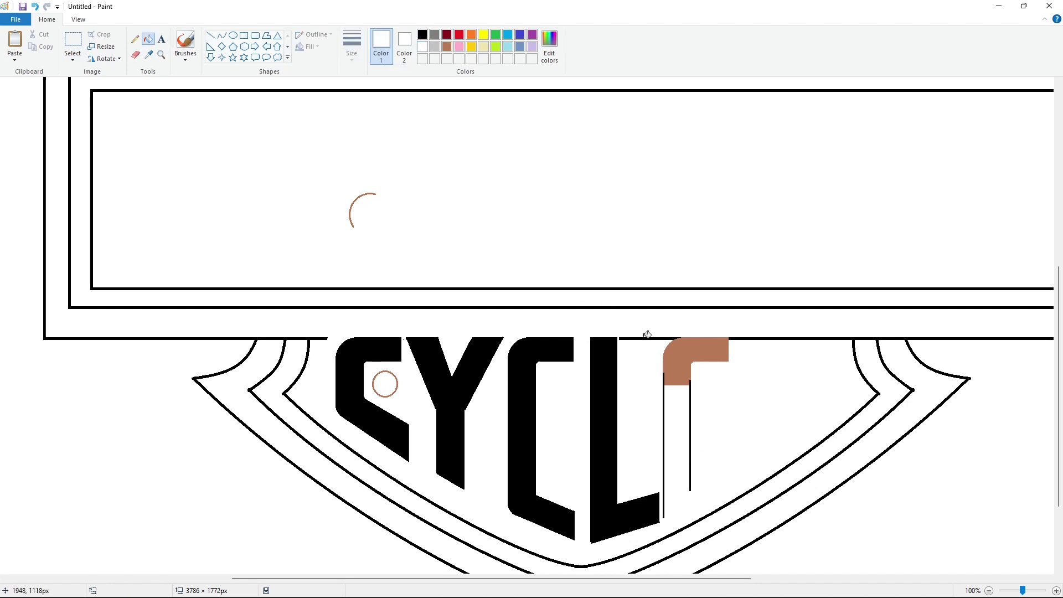
{"action": "left_click", "coordinate": [692, 347]}
{"action": "left_click", "coordinate": [988, 590]}
Step: Draw the E's slanted foot with a lower edge of about 125 × 75 px and a rectangle for its middle bar
{"action": "left_click", "coordinate": [210, 34]}
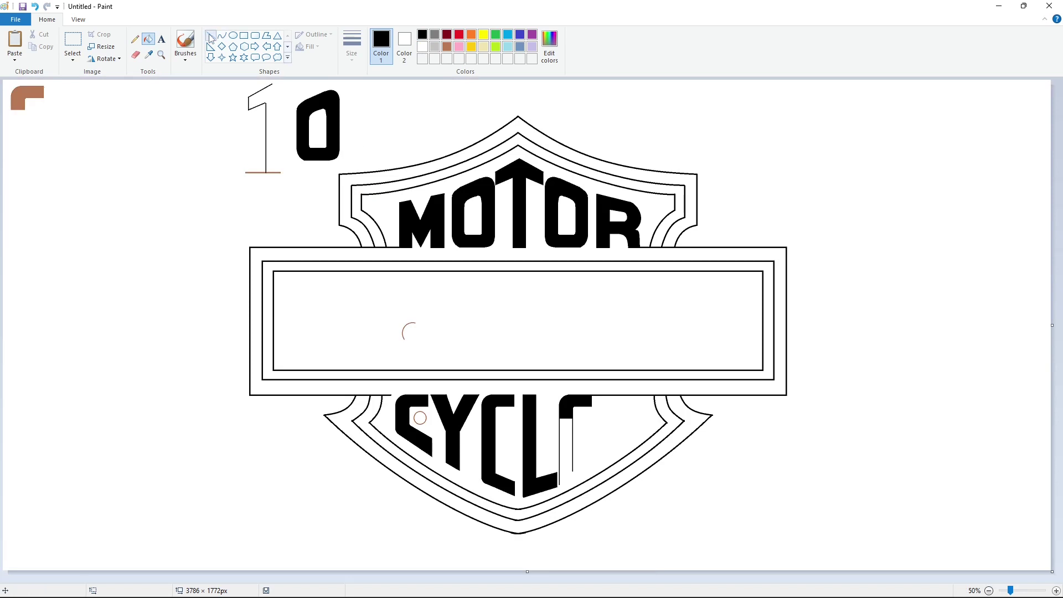
{"action": "left_click_drag", "start_coordinate": [585, 466], "coordinate": [559, 482]}
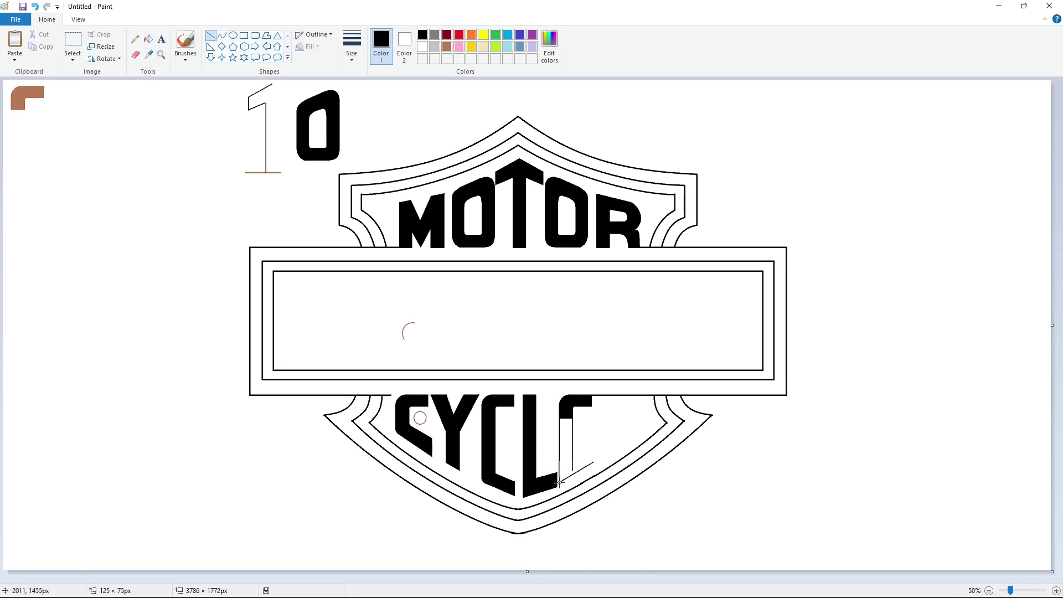
{"action": "left_click_drag", "start_coordinate": [592, 448], "coordinate": [565, 462]}
{"action": "left_click", "coordinate": [244, 35]}
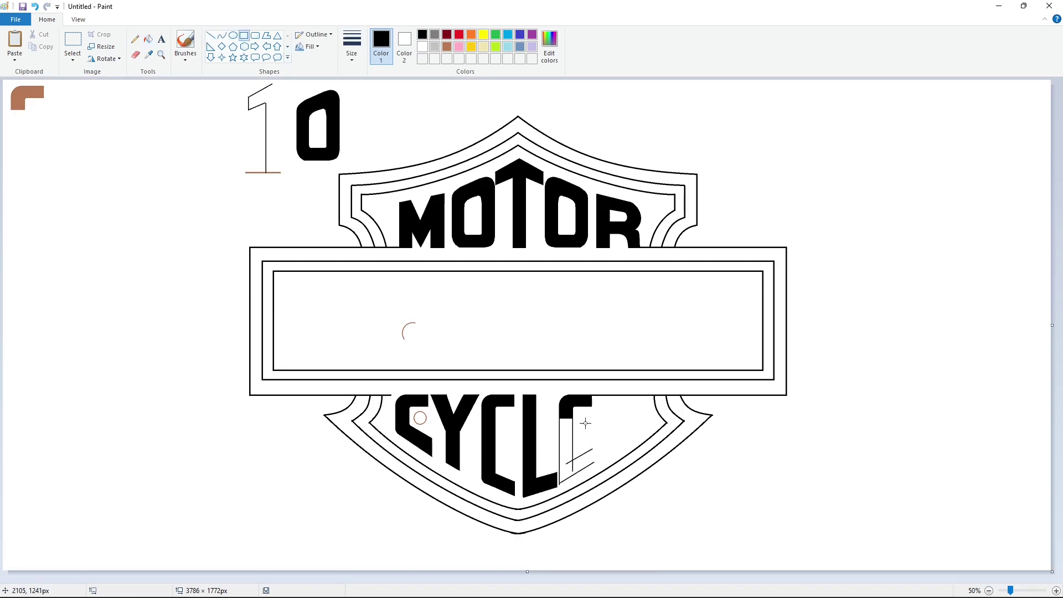
{"action": "left_click_drag", "start_coordinate": [587, 424], "coordinate": [563, 437]}
{"action": "left_click", "coordinate": [1056, 590]}
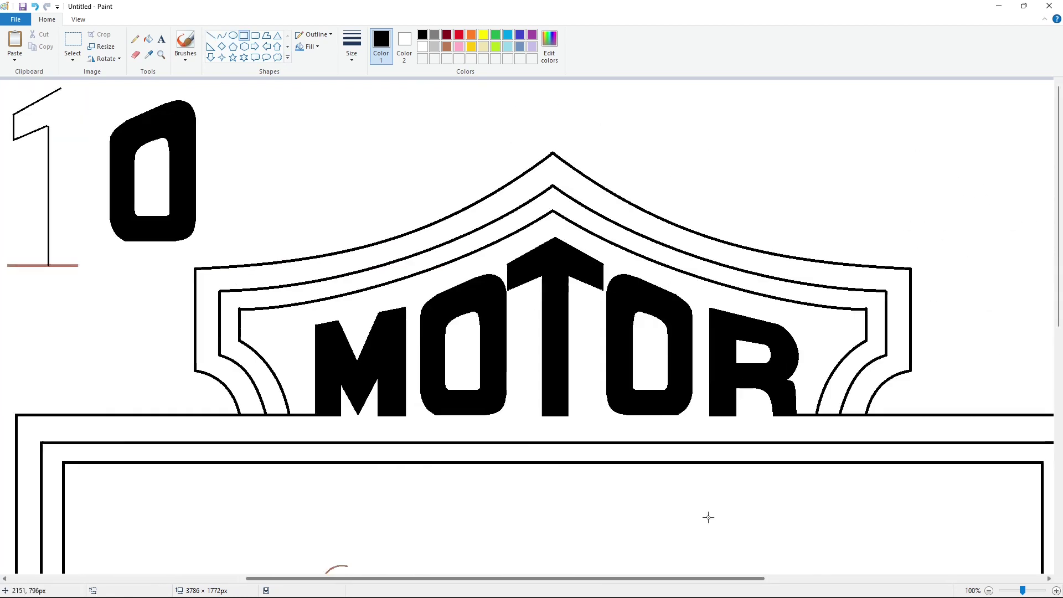
{"action": "scroll", "coordinate": [706, 517], "scroll_direction": "down", "scroll_amount": 5}
{"action": "left_click", "coordinate": [210, 35]}
{"action": "left_click_drag", "start_coordinate": [699, 446], "coordinate": [704, 473]}
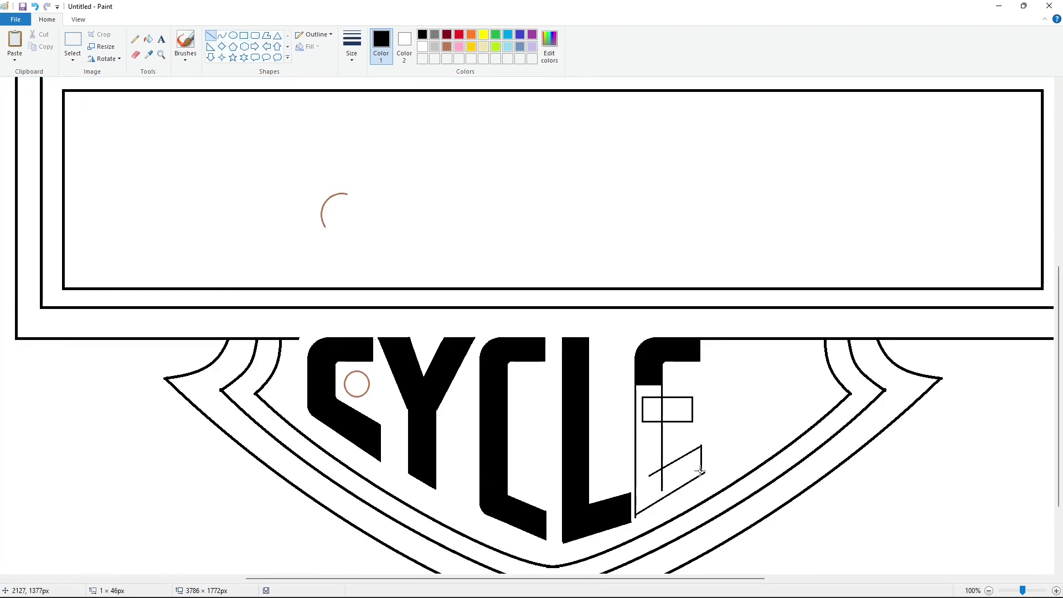
Step: Fill the E's stem, middle bar and foot with black
{"action": "left_click", "coordinate": [148, 40]}
{"action": "left_click", "coordinate": [651, 409]}
{"action": "left_click", "coordinate": [677, 410]}
{"action": "left_click", "coordinate": [645, 434]}
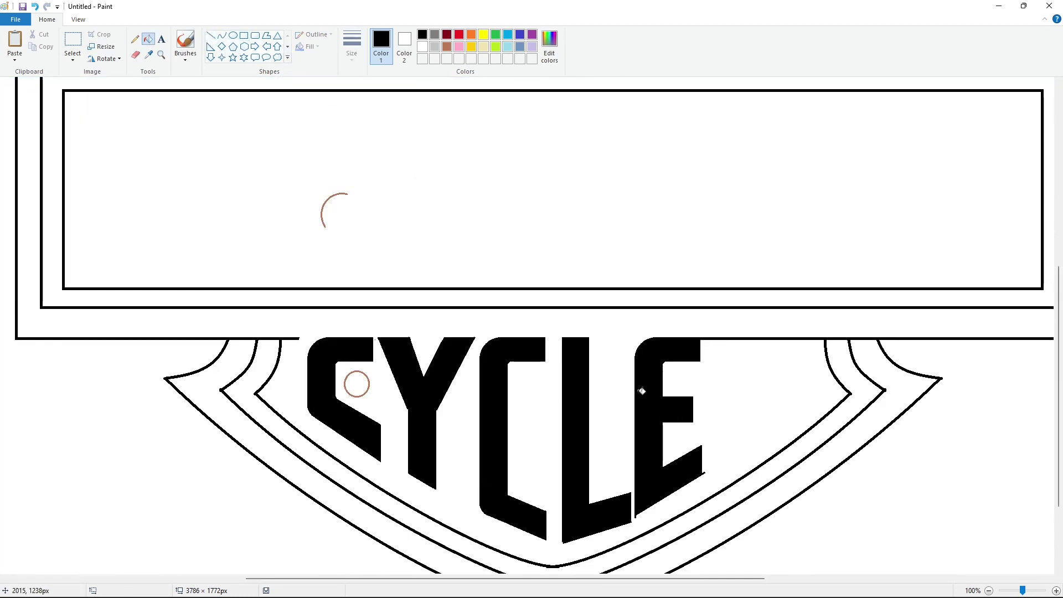
Step: Try to place a vertically flipped copy of the brown arc on the E's lower-left corner
{"action": "left_click", "coordinate": [72, 42]}
{"action": "left_click_drag", "start_coordinate": [285, 160], "coordinate": [404, 269]}
{"action": "key", "text": "ctrl+c"}
{"action": "key", "text": "ctrl+v"}
{"action": "left_click", "coordinate": [104, 58]}
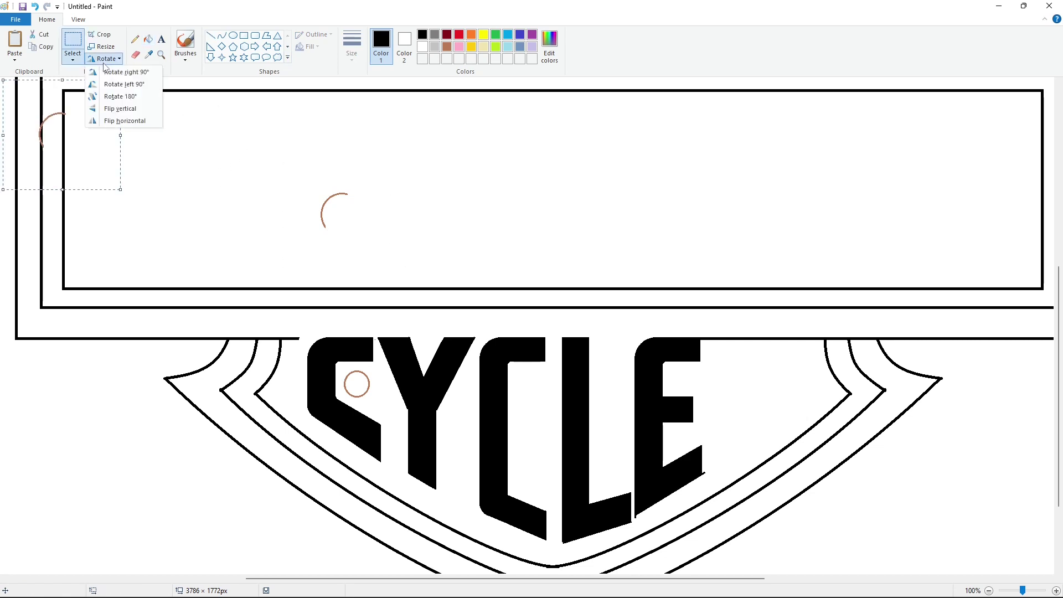
{"action": "left_click", "coordinate": [122, 108]}
{"action": "left_click_drag", "start_coordinate": [82, 138], "coordinate": [681, 482]}
{"action": "key", "text": "ctrl+z"}
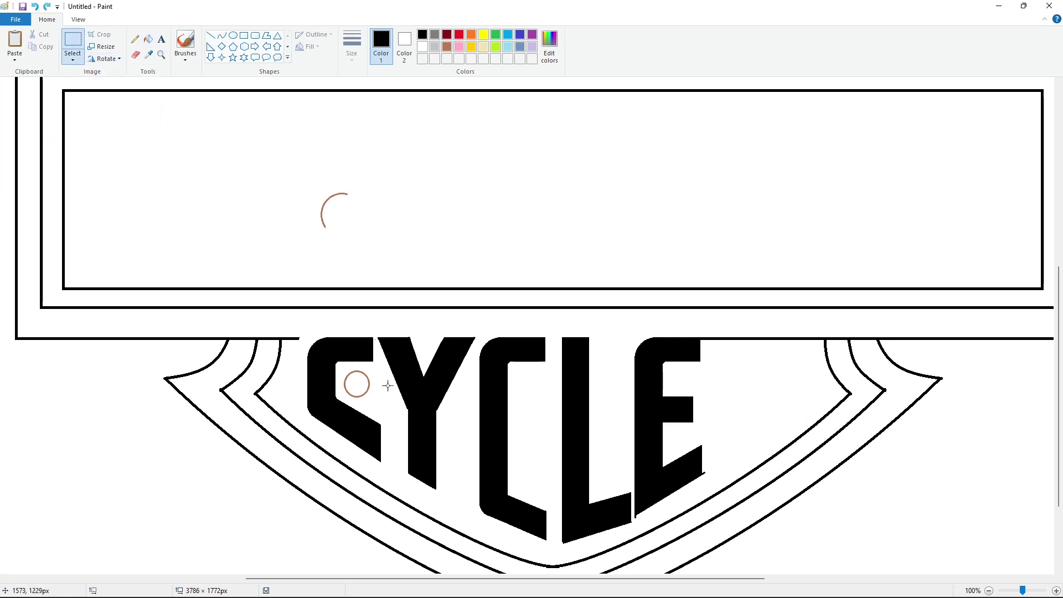
Step: Copy the small brown circle and position the copy on the E's lower-left corner
{"action": "key", "text": "ctrl+c"}
{"action": "key", "text": "ctrl+v"}
{"action": "left_click_drag", "start_coordinate": [17, 95], "coordinate": [650, 493]}
{"action": "left_click", "coordinate": [727, 483]}
Step: Remove the E's corner tip outside the brown circle by filling it with white
{"action": "left_click", "coordinate": [148, 40]}
{"action": "left_click", "coordinate": [422, 47]}
{"action": "left_click", "coordinate": [638, 508]}
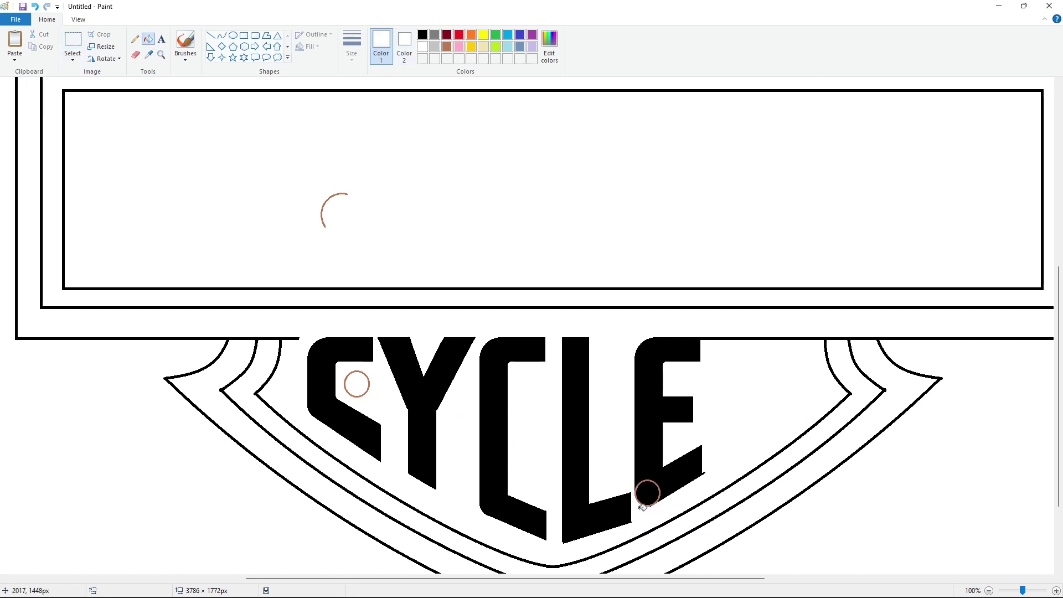
Step: Fill the brown circle on the E's lower-left corner with black to finish the rounded corner
{"action": "left_click", "coordinate": [988, 591]}
{"action": "left_click", "coordinate": [1055, 590]}
{"action": "left_click_drag", "start_coordinate": [454, 578], "coordinate": [692, 578]}
{"action": "scroll", "coordinate": [391, 202], "scroll_direction": "down", "scroll_amount": 8}
{"action": "left_click", "coordinate": [422, 36]}
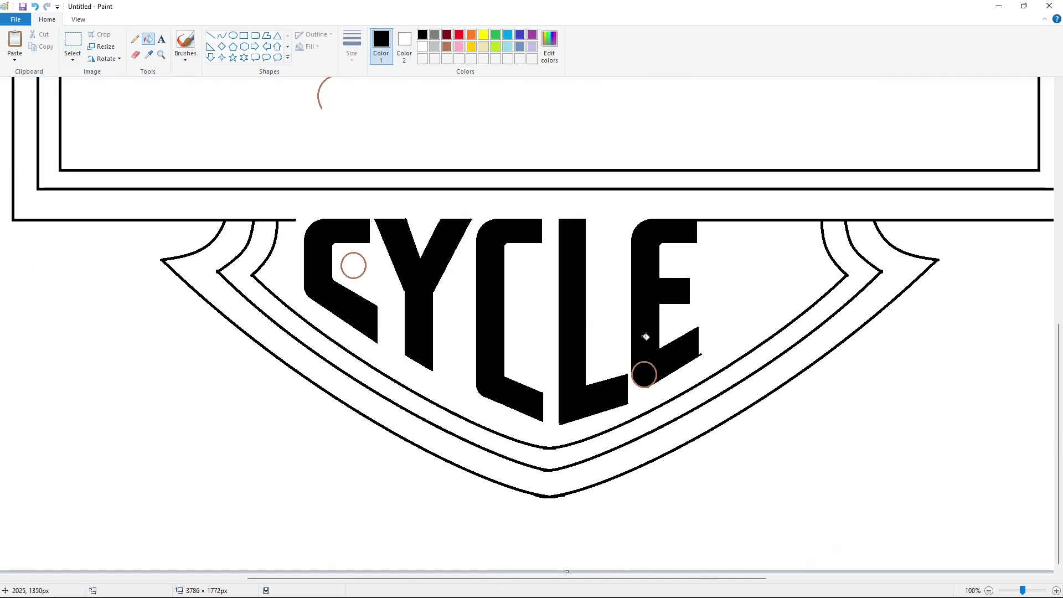
{"action": "left_click", "coordinate": [655, 365]}
Step: Trim the tip at the E's lower right and the outline beside its upper arm with thick vertical white lines
{"action": "left_click", "coordinate": [211, 36]}
{"action": "left_click", "coordinate": [351, 47]}
{"action": "left_click", "coordinate": [376, 111]}
{"action": "left_click", "coordinate": [422, 47]}
{"action": "left_click_drag", "start_coordinate": [701, 338], "coordinate": [702, 361]}
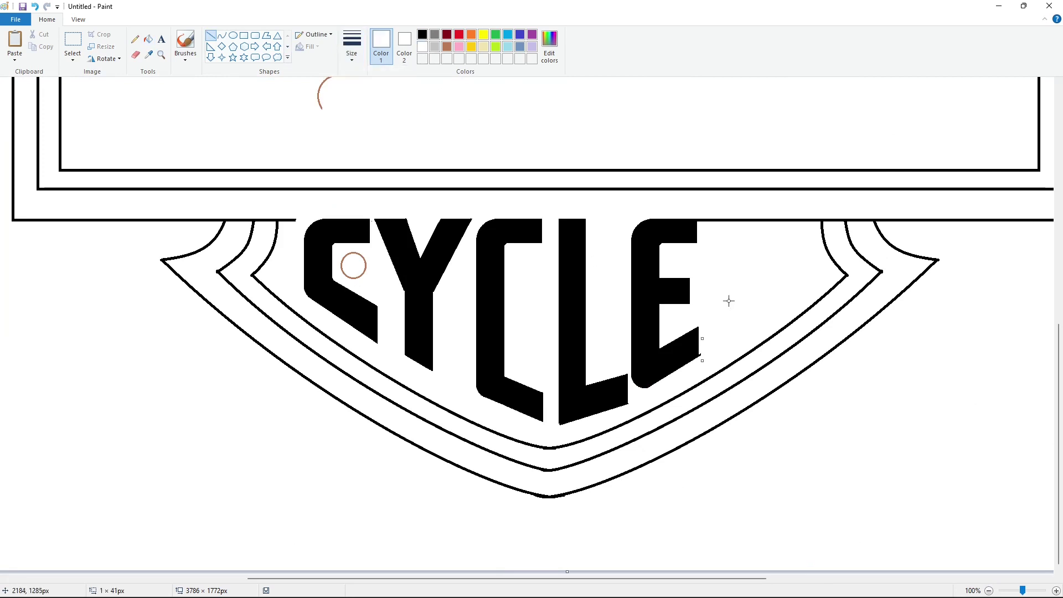
{"action": "left_click_drag", "start_coordinate": [700, 205], "coordinate": [699, 227]}
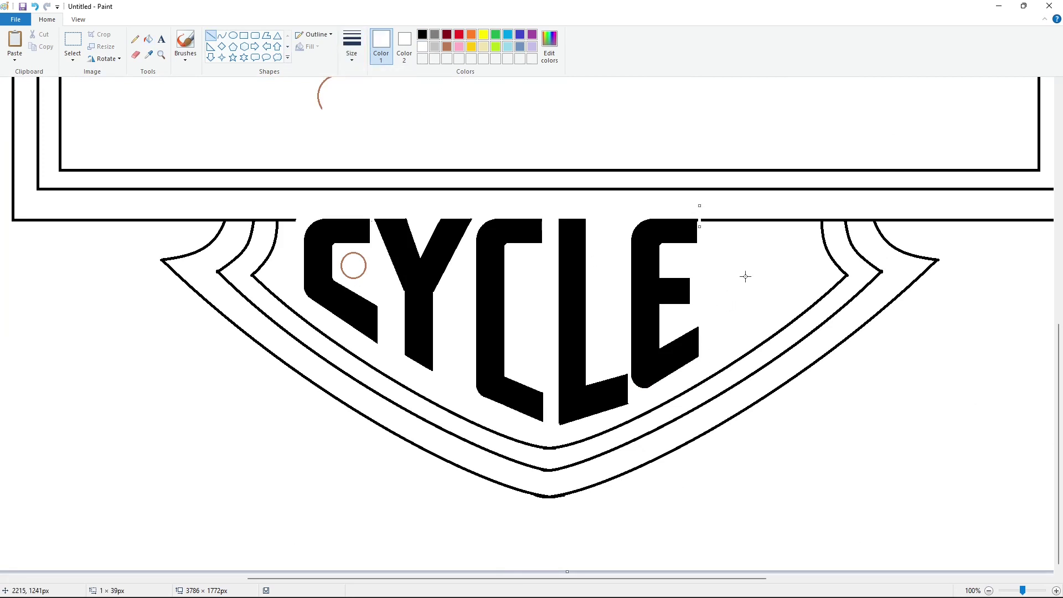
Step: Copy the brown corner piece from the canvas corner to the space beside the E as the S's upper-left part
{"action": "left_click", "coordinate": [989, 591]}
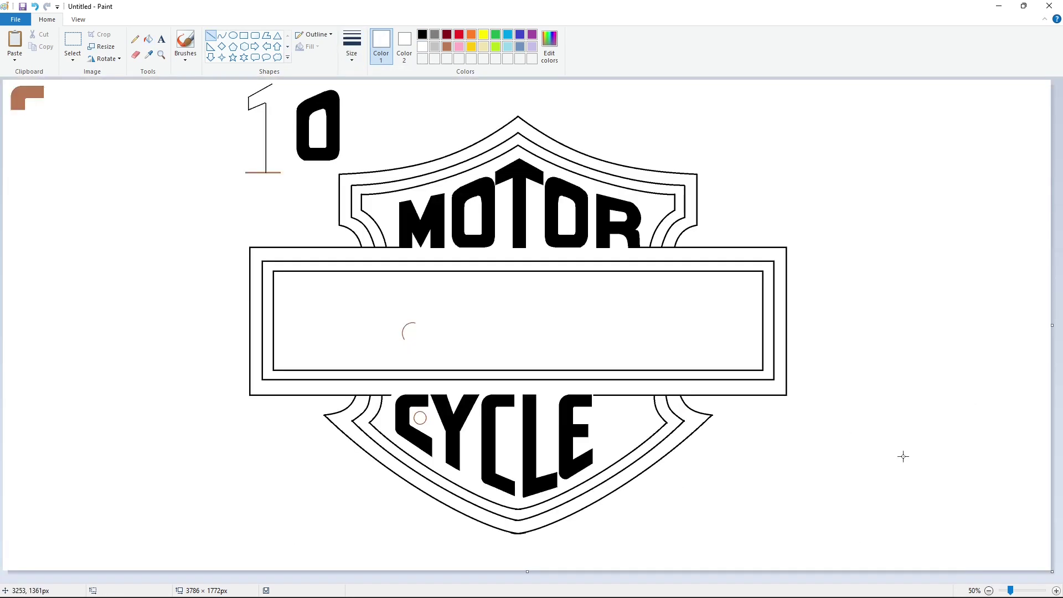
{"action": "left_click", "coordinate": [73, 43]}
{"action": "left_click_drag", "start_coordinate": [65, 82], "coordinate": [2, 156]}
{"action": "left_click_drag", "start_coordinate": [27, 109], "coordinate": [616, 416], "text": "ctrl"}
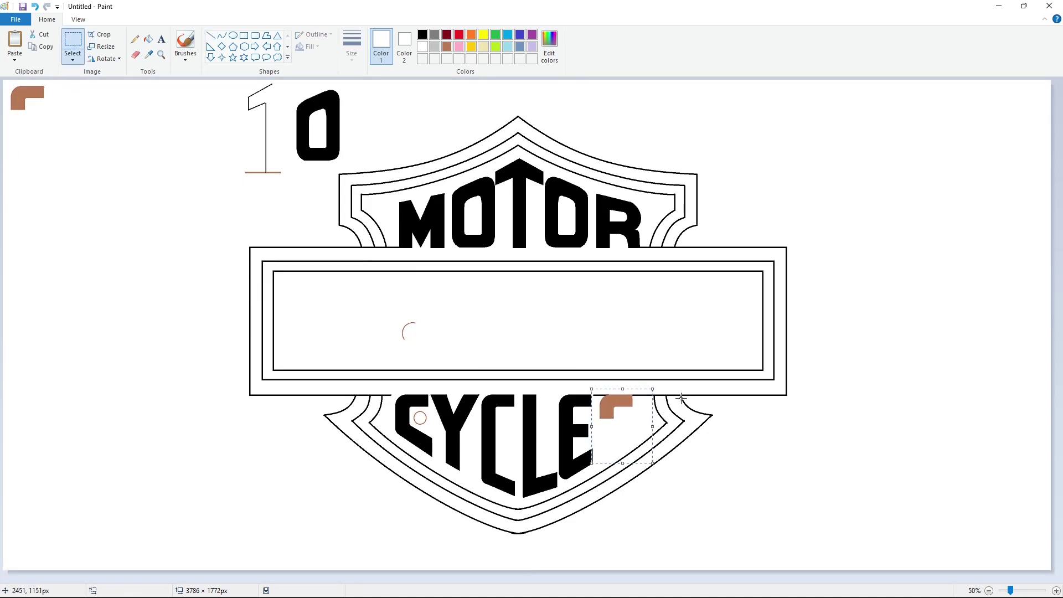
Step: Paste another brown corner piece, flip it vertically, and align it beneath the first to form the S's upper half
{"action": "left_click", "coordinate": [681, 398]}
{"action": "key", "text": "ctrl+v"}
{"action": "left_click", "coordinate": [105, 59]}
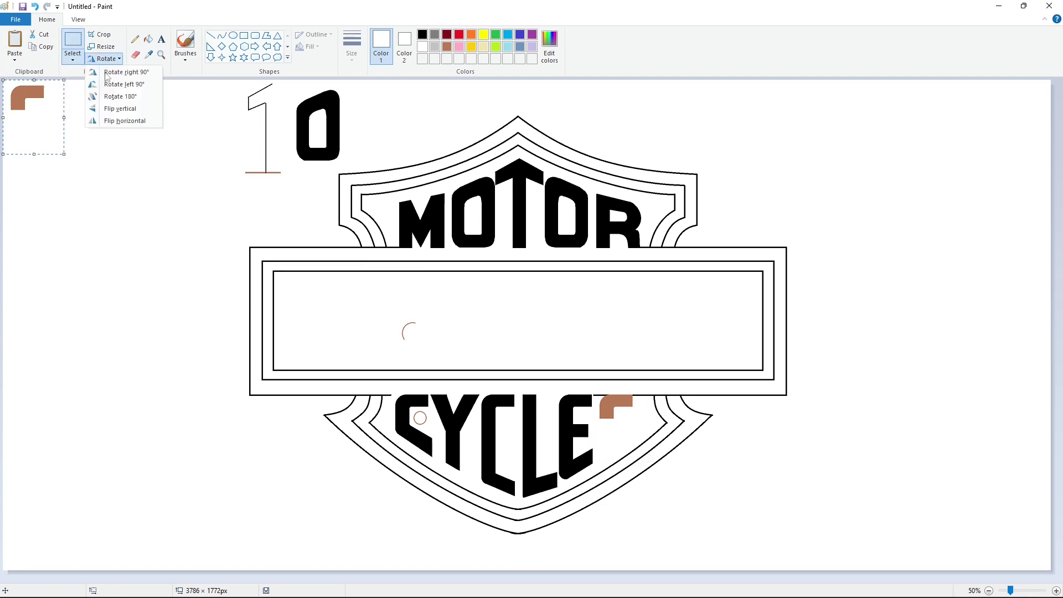
{"action": "left_click", "coordinate": [117, 108]}
{"action": "left_click_drag", "start_coordinate": [30, 132], "coordinate": [618, 408]}
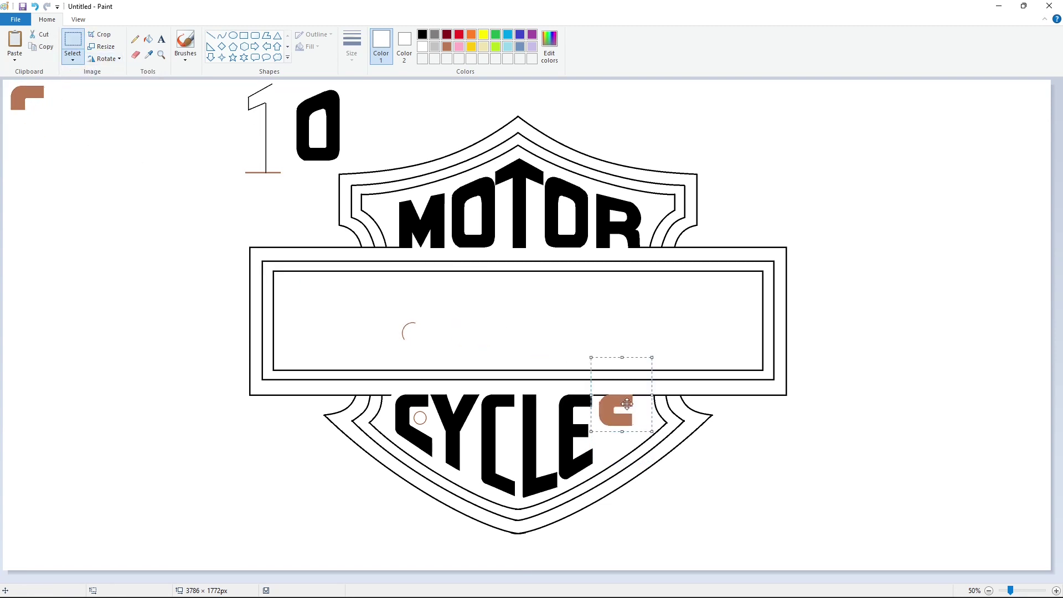
{"action": "key", "text": "Left"}
{"action": "key", "text": "Left"}
{"action": "key", "text": "Left"}
{"action": "key", "text": "Left"}
{"action": "key", "text": "Left"}
{"action": "key", "text": "Left"}
{"action": "key", "text": "Left"}
{"action": "key", "text": "Left"}
{"action": "key", "text": "Left"}
{"action": "key", "text": "Left"}
{"action": "key", "text": "Down"}
{"action": "key", "text": "Right"}
{"action": "key", "text": "Right"}
{"action": "key", "text": "Right"}
{"action": "key", "text": "Right"}
{"action": "key", "text": "Right"}
{"action": "key", "text": "Right"}
{"action": "key", "text": "Right"}
{"action": "key", "text": "Right"}
{"action": "key", "text": "Right"}
{"action": "key", "text": "Right"}
{"action": "key", "text": "Right"}
{"action": "key", "text": "Right"}
Step: Even out the left edge of the S's brown upper half with a short white line
{"action": "left_click", "coordinate": [1056, 590]}
{"action": "left_click", "coordinate": [210, 35]}
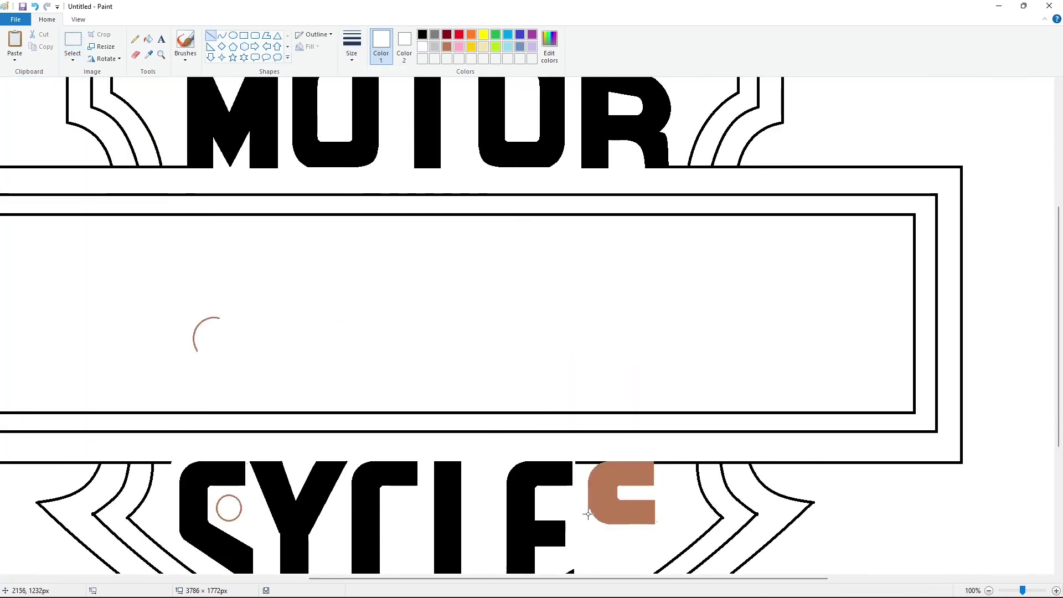
{"action": "left_click_drag", "start_coordinate": [585, 500], "coordinate": [589, 513]}
Step: Place a horizontally flipped copy of the brown corner piece in the blank area beside the logo and erase part of its leg
{"action": "left_click", "coordinate": [989, 592]}
{"action": "key", "text": "ctrl+v"}
{"action": "left_click", "coordinate": [105, 59]}
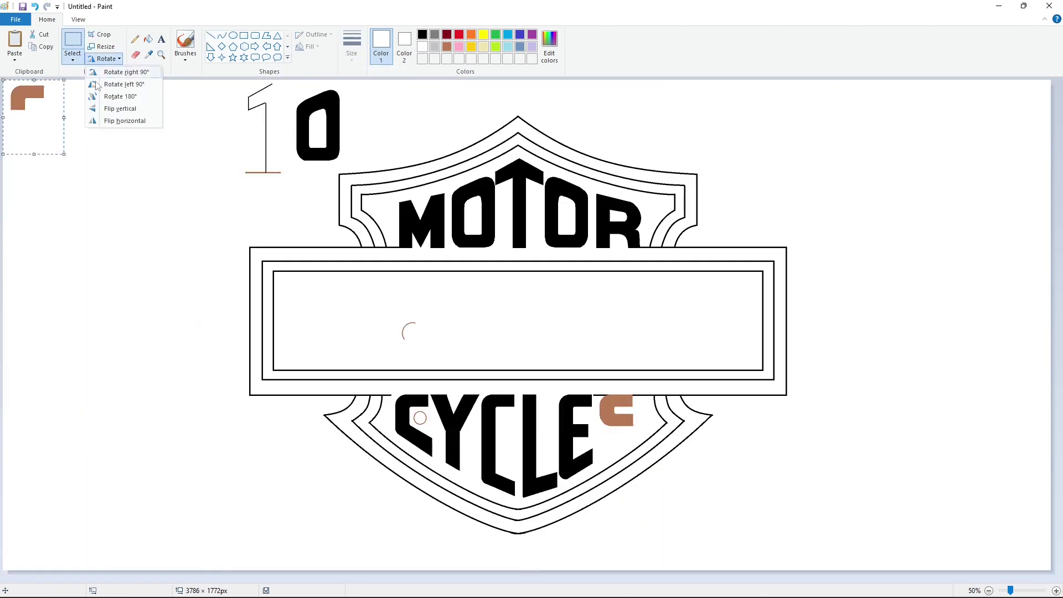
{"action": "left_click", "coordinate": [125, 121]}
{"action": "mouse_move", "coordinate": [42, 107]}
{"action": "left_mouse_down"}
{"action": "mouse_move", "coordinate": [511, 406]}
{"action": "mouse_move", "coordinate": [849, 475]}
{"action": "mouse_move", "coordinate": [872, 466]}
{"action": "left_mouse_up"}
{"action": "left_click", "coordinate": [135, 55]}
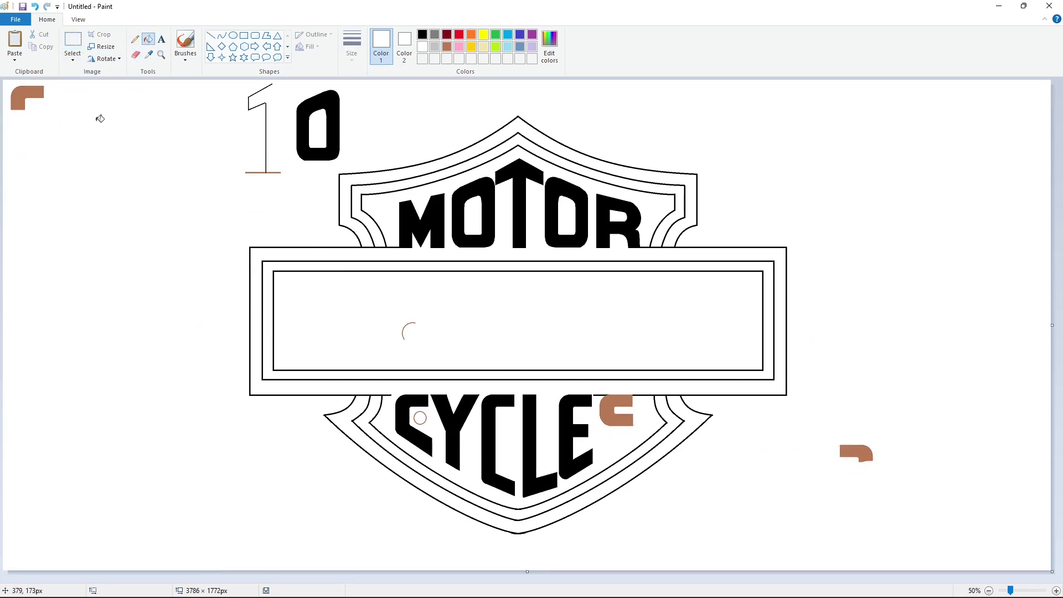
Step: Clear the stray outline beside the top of the S and fill the S's upper half with black
{"action": "left_click", "coordinate": [150, 41]}
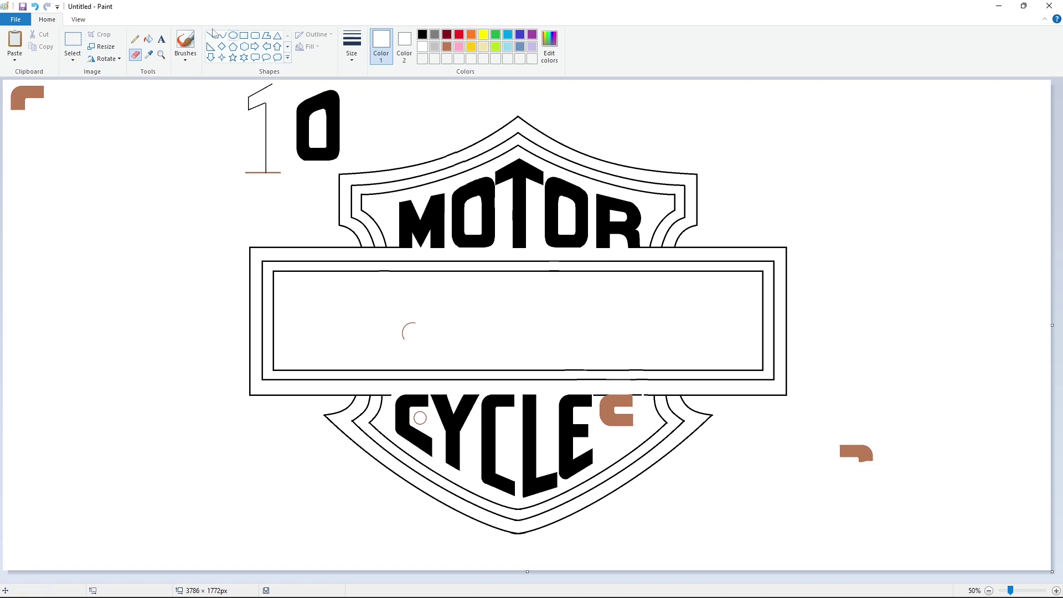
{"action": "left_click", "coordinate": [423, 36]}
{"action": "left_click", "coordinate": [608, 402]}
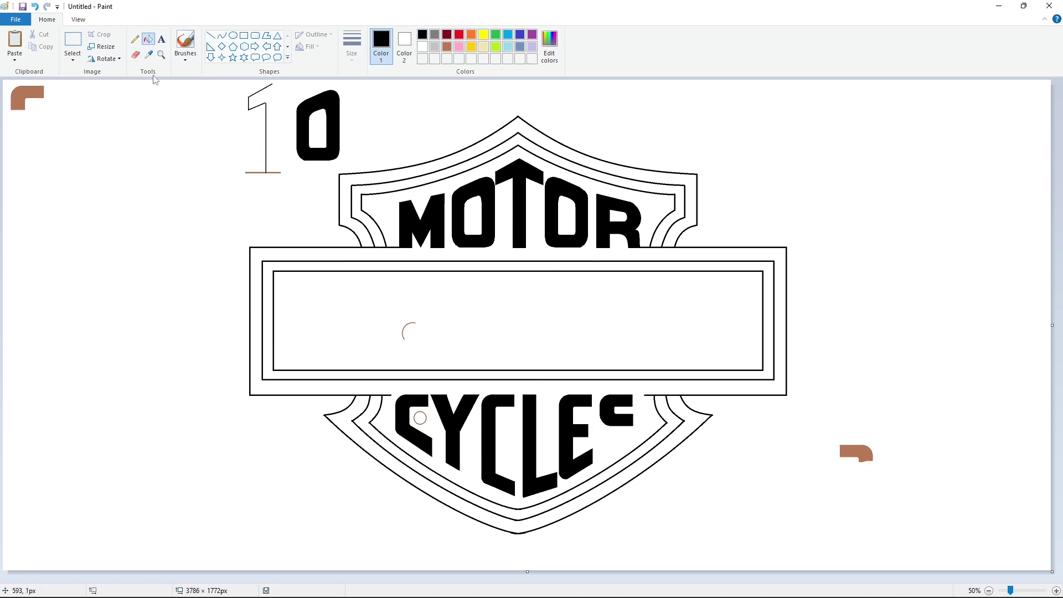
Step: Copy the trimmed brown piece and position the copy as the S's middle bar and right bend
{"action": "left_click", "coordinate": [73, 41]}
{"action": "left_click_drag", "start_coordinate": [815, 418], "coordinate": [890, 487]}
{"action": "key", "text": "ctrl+c"}
{"action": "key", "text": "ctrl+v"}
{"action": "mouse_move", "coordinate": [52, 121]}
{"action": "left_mouse_down"}
{"action": "mouse_move", "coordinate": [632, 427]}
{"action": "mouse_move", "coordinate": [603, 452]}
{"action": "left_mouse_up"}
{"action": "left_click", "coordinate": [626, 332]}
Step: Outline the S's slanted tail with black curves and a closing line, and fill the tail and the brown bend with black
{"action": "left_click", "coordinate": [221, 34]}
{"action": "left_click", "coordinate": [1056, 590]}
{"action": "left_click_drag", "start_coordinate": [501, 579], "coordinate": [805, 579]}
{"action": "left_click", "coordinate": [211, 36]}
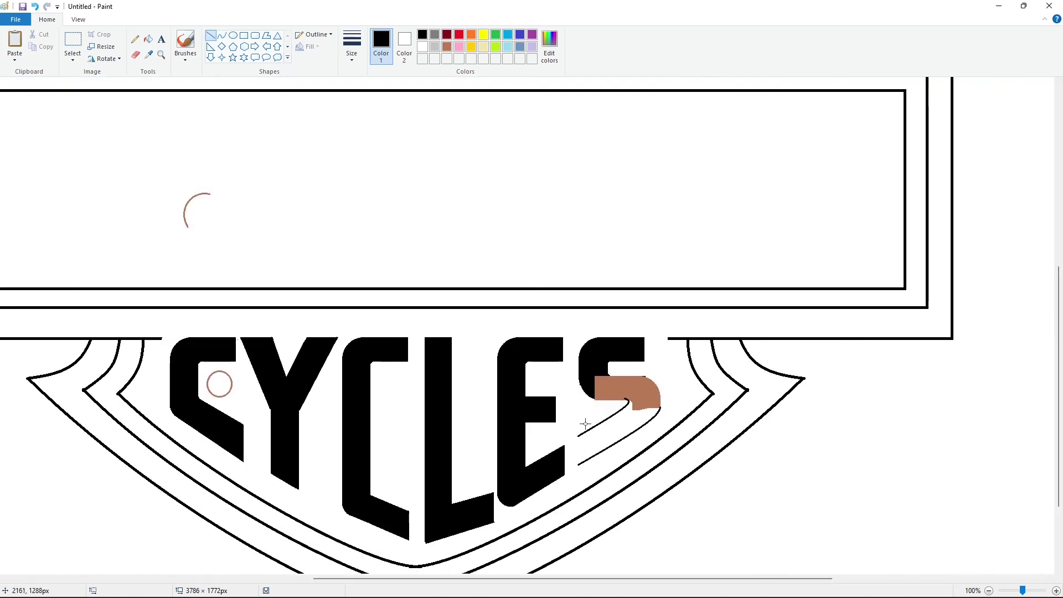
{"action": "left_click", "coordinate": [147, 39]}
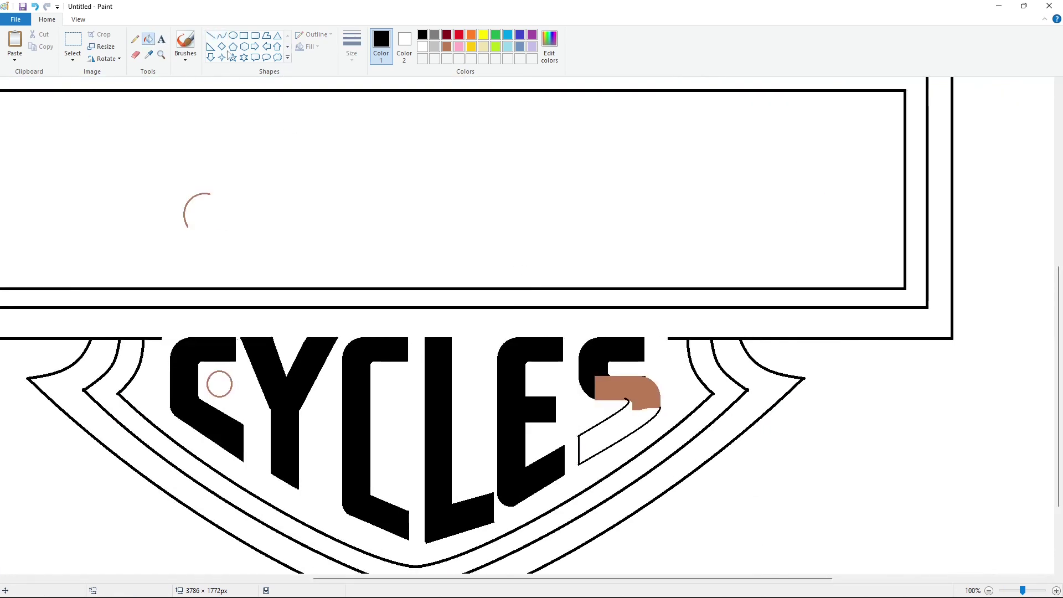
{"action": "left_click", "coordinate": [636, 396]}
{"action": "left_click", "coordinate": [639, 417]}
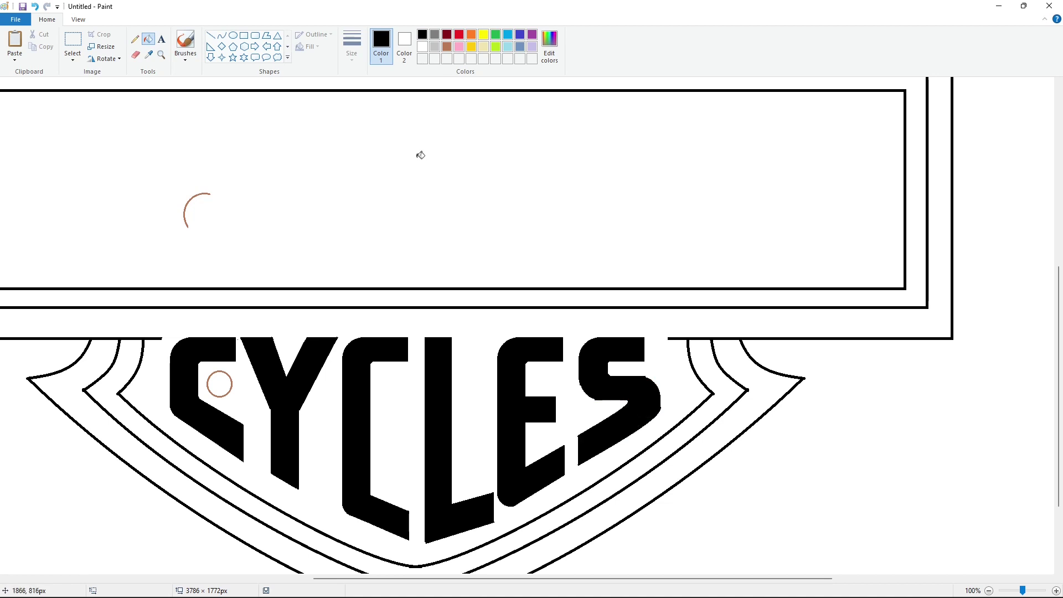
Step: Trim the uneven edges of the S's bends with short thick white lines
{"action": "left_click", "coordinate": [210, 35]}
{"action": "left_click", "coordinate": [347, 50]}
{"action": "left_click", "coordinate": [371, 121]}
{"action": "left_click", "coordinate": [422, 47]}
{"action": "mouse_move", "coordinate": [641, 374]}
{"action": "left_mouse_down"}
{"action": "mouse_move", "coordinate": [657, 377]}
{"action": "mouse_move", "coordinate": [658, 419]}
{"action": "left_mouse_up"}
{"action": "left_click", "coordinate": [685, 372]}
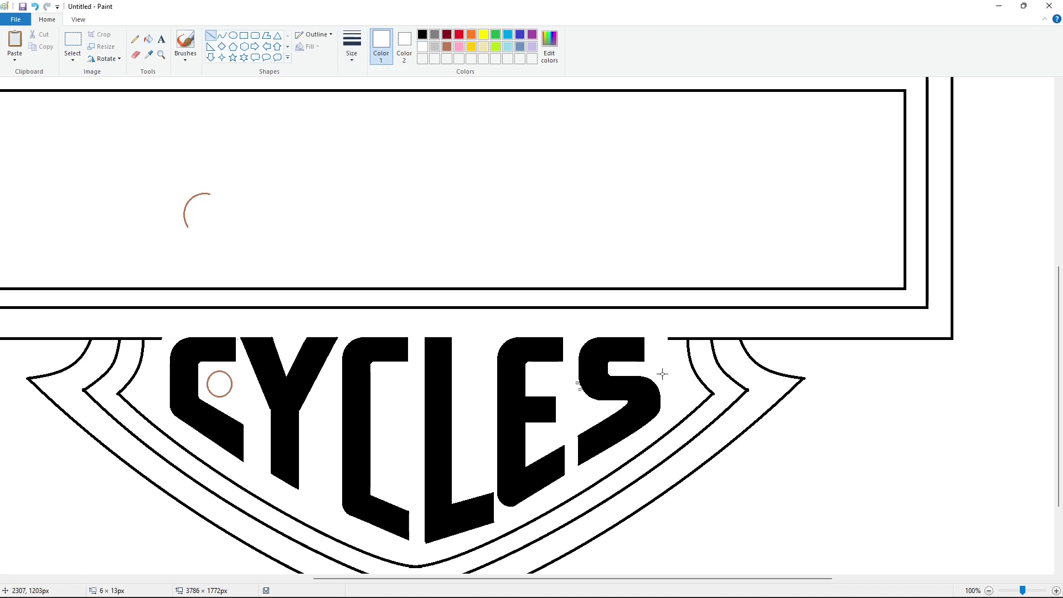
{"action": "left_click", "coordinate": [422, 35]}
Step: Clear the brown leftovers around the logo and the brown arc in the banner, flooding the banner with brown and refilling it white
{"action": "scroll", "coordinate": [857, 531], "scroll_direction": "down", "scroll_amount": 1}
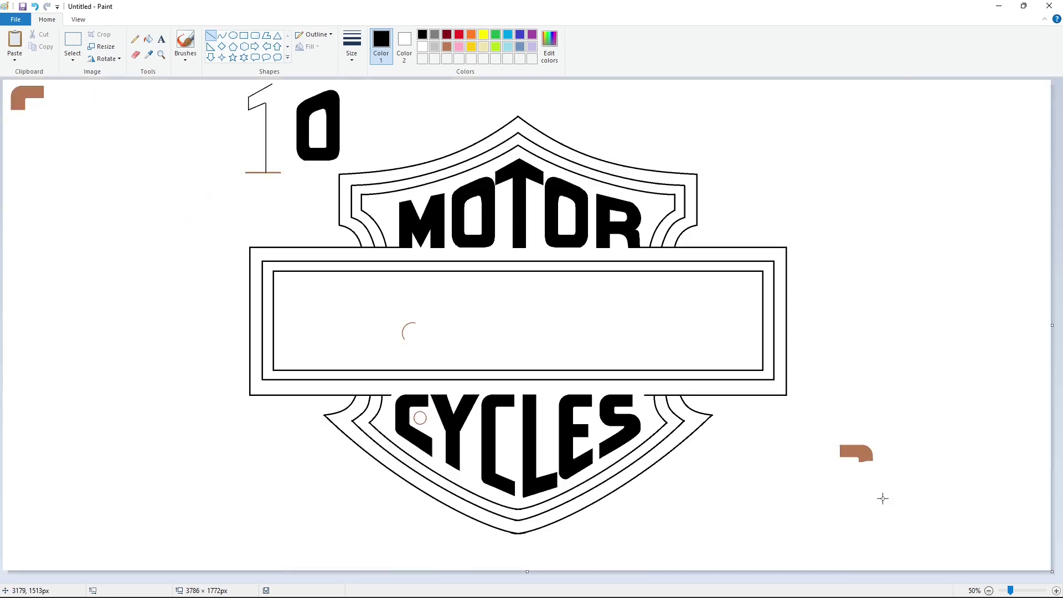
{"action": "left_click", "coordinate": [164, 42]}
{"action": "left_click", "coordinate": [446, 46]}
{"action": "left_click", "coordinate": [148, 39]}
{"action": "left_click", "coordinate": [352, 302]}
{"action": "left_click", "coordinate": [301, 210]}
{"action": "left_click", "coordinate": [423, 46]}
{"action": "left_click", "coordinate": [302, 210]}
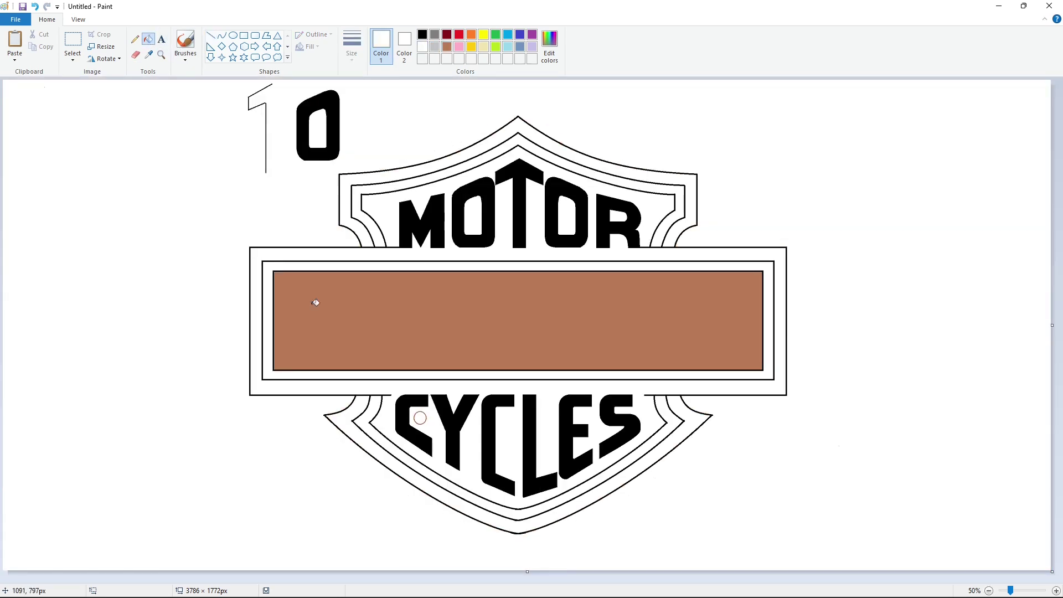
{"action": "left_click", "coordinate": [315, 302]}
Step: Add the black text HARLEY-DAVIDSON over the banner in Compacta at size 300 with a transparent background
{"action": "left_click", "coordinate": [161, 39]}
{"action": "left_click", "coordinate": [422, 34]}
{"action": "left_click", "coordinate": [303, 327]}
{"action": "type", "text": "HARLEY-DAVIDSON"}
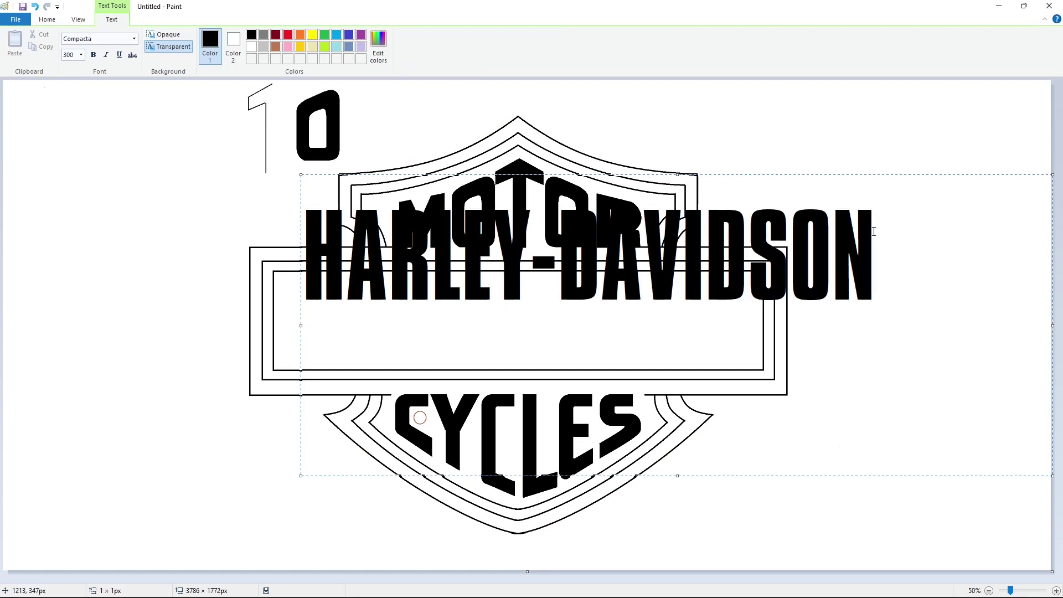
Step: Set the HARLEY-DAVIDSON text size to 250 and adjust its text box so the lettering sits inside the banner
{"action": "key", "text": "ctrl+a"}
{"action": "left_click", "coordinate": [81, 56]}
{"action": "type", "text": "250"}
{"action": "key", "text": "Return"}
{"action": "left_click", "coordinate": [452, 282]}
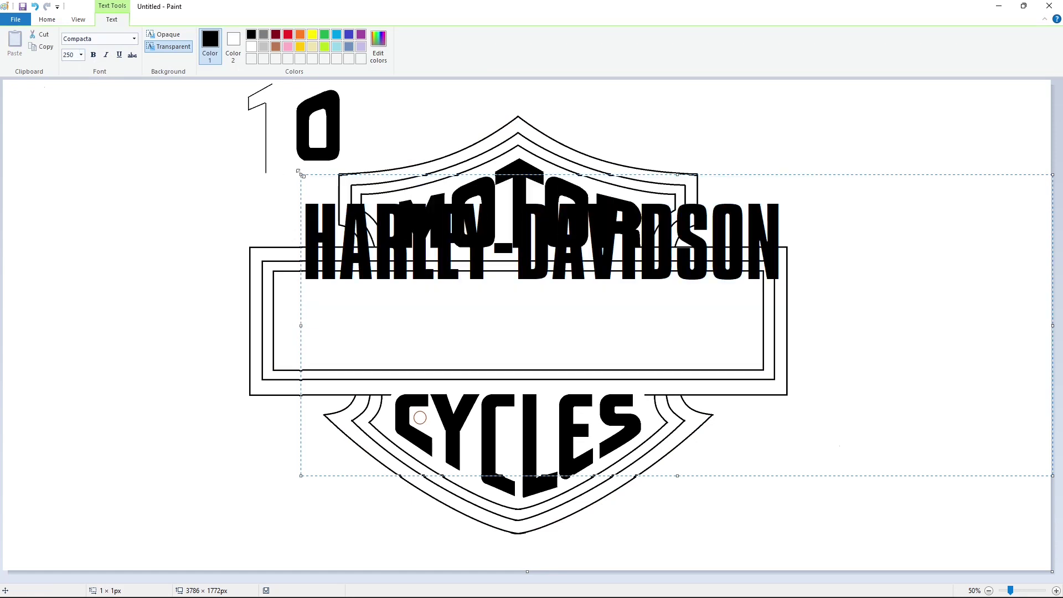
{"action": "left_click_drag", "start_coordinate": [310, 176], "coordinate": [285, 252]}
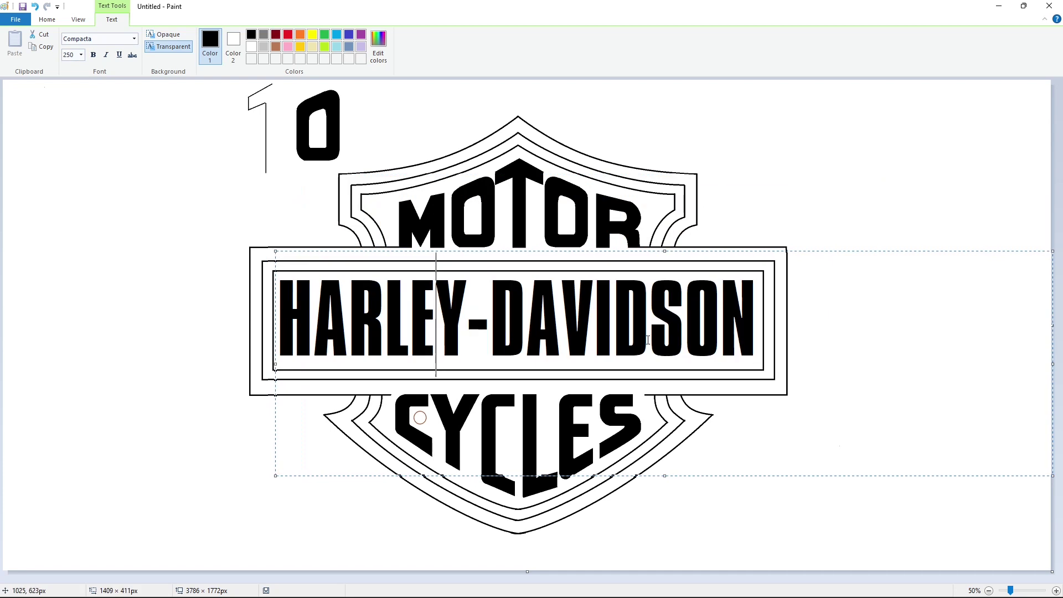
Step: Try a size of 240 for the HARLEY-DAVIDSON text and set it to 245
{"action": "key", "text": "ctrl+a"}
{"action": "left_click", "coordinate": [81, 54]}
{"action": "type", "text": "240"}
{"action": "key", "text": "Return"}
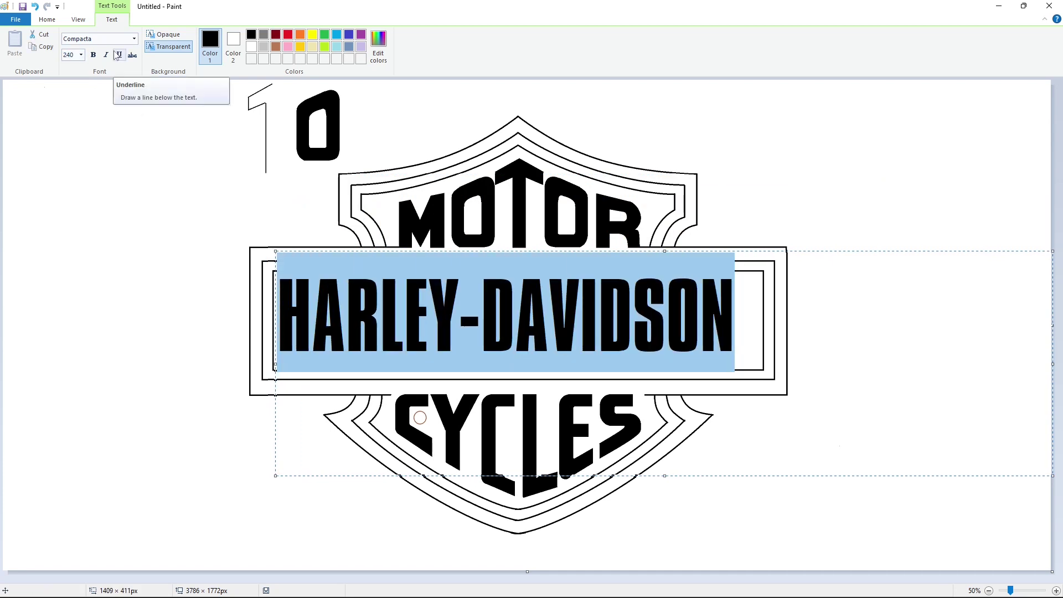
{"action": "left_click", "coordinate": [81, 55]}
{"action": "type", "text": "245"}
{"action": "key", "text": "Return"}
{"action": "left_click", "coordinate": [382, 301]}
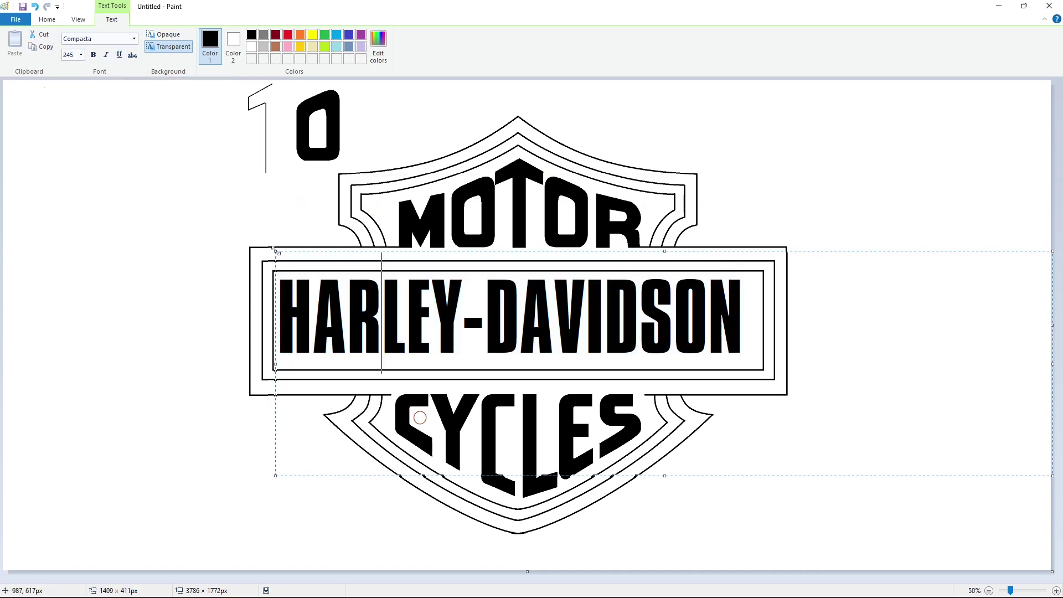
Step: Place the HARLEY-DAVIDSON text in the banner, cut it out and paste it back centred inside the inner frame
{"action": "mouse_move", "coordinate": [277, 251]}
{"action": "left_mouse_down"}
{"action": "mouse_move", "coordinate": [289, 250]}
{"action": "mouse_move", "coordinate": [269, 258]}
{"action": "mouse_move", "coordinate": [758, 364]}
{"action": "left_mouse_up"}
{"action": "left_click", "coordinate": [135, 230]}
{"action": "left_click", "coordinate": [72, 40]}
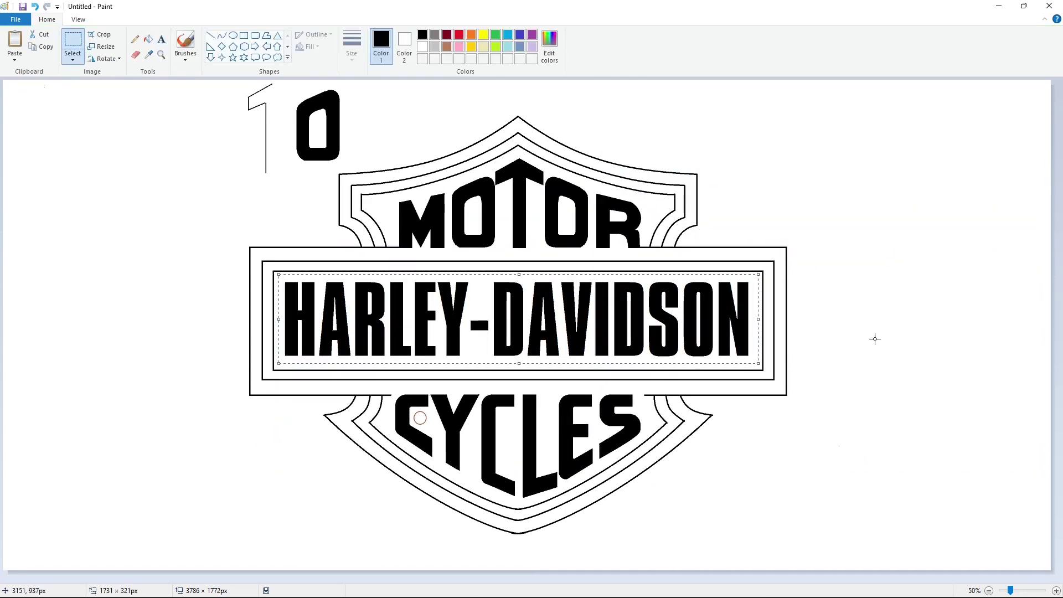
{"action": "key", "text": "ctrl+x"}
{"action": "key", "text": "ctrl+v"}
{"action": "left_click_drag", "start_coordinate": [236, 122], "coordinate": [513, 316]}
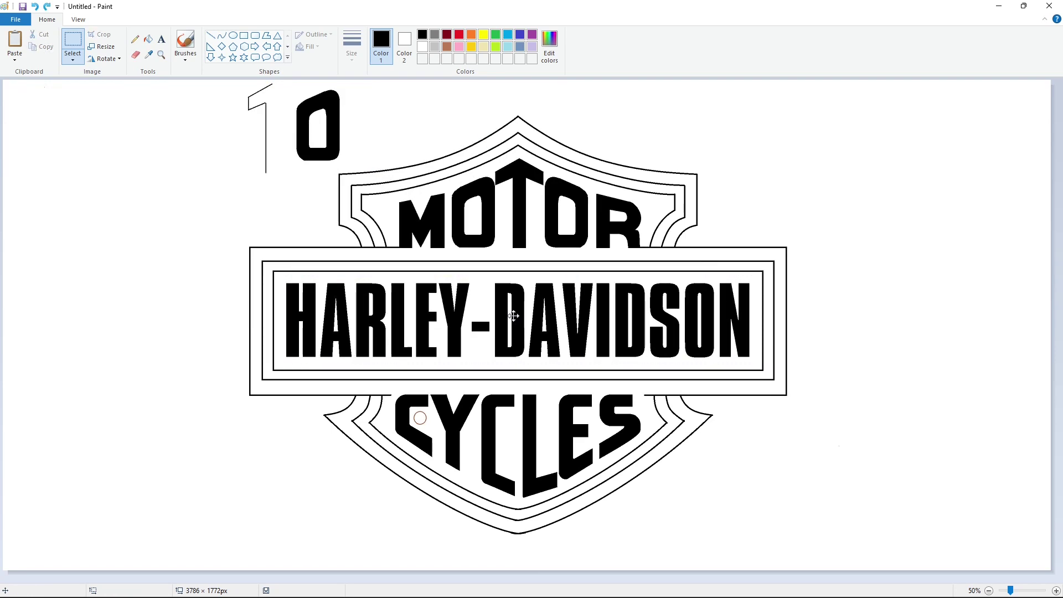
Step: Remove the leftover 1 and 0 above the logo by filling them with white
{"action": "left_click", "coordinate": [148, 38]}
{"action": "left_click", "coordinate": [422, 47]}
{"action": "left_click", "coordinate": [336, 110]}
{"action": "left_click", "coordinate": [270, 86]}
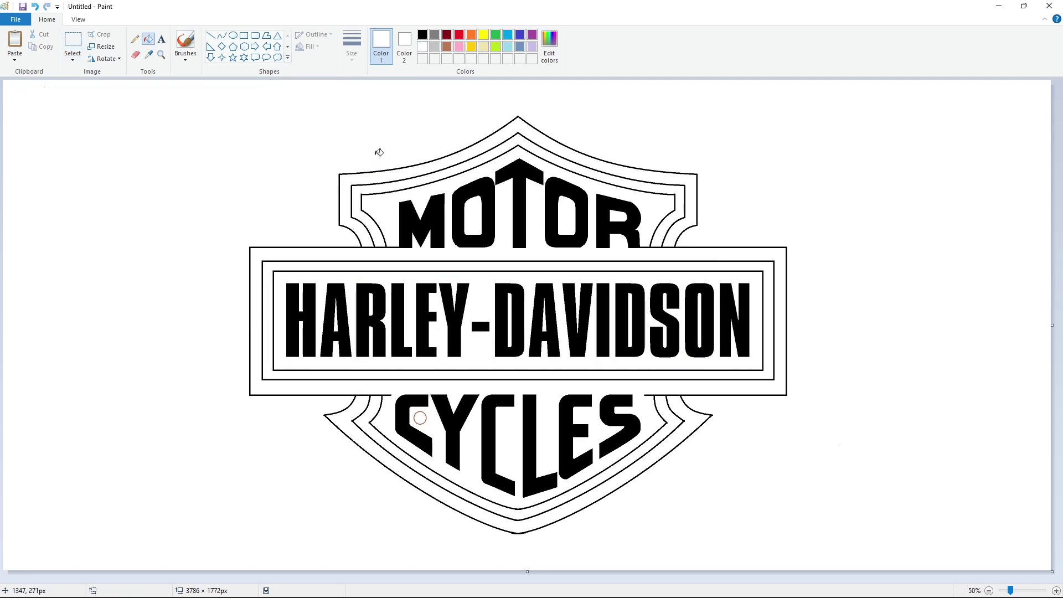
Step: Fill the bands between the two inner outlines of the upper shield, lower shield and banner with black
{"action": "left_click", "coordinate": [423, 35]}
{"action": "left_click", "coordinate": [520, 140]}
{"action": "left_click", "coordinate": [512, 511]}
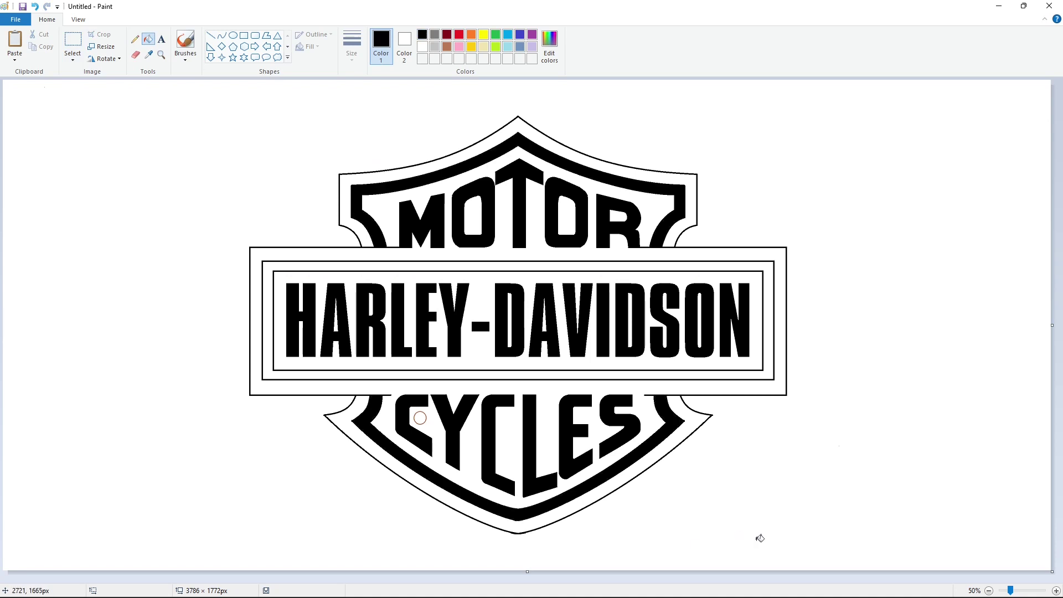
{"action": "left_click", "coordinate": [539, 375]}
Step: Cut gaps in the banner's lower outline beside the shield's black bands on both sides with thick white lines
{"action": "left_click", "coordinate": [1056, 591]}
{"action": "left_click_drag", "start_coordinate": [498, 578], "coordinate": [616, 579]}
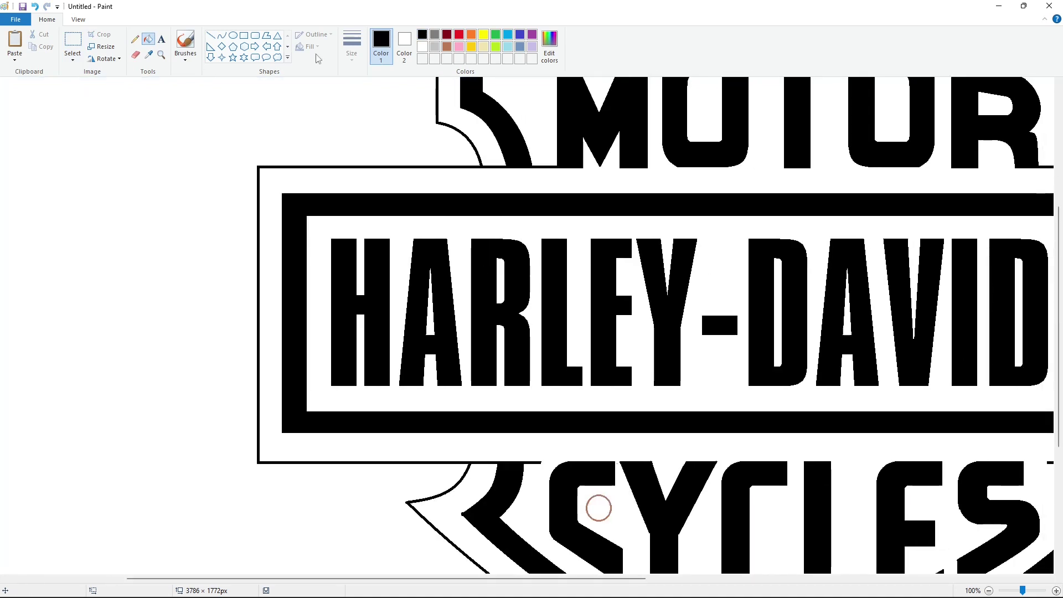
{"action": "left_click", "coordinate": [211, 35]}
{"action": "left_click", "coordinate": [352, 47]}
{"action": "left_click", "coordinate": [377, 121]}
{"action": "left_click", "coordinate": [386, 66]}
{"action": "left_click", "coordinate": [422, 46]}
{"action": "left_click_drag", "start_coordinate": [528, 465], "coordinate": [527, 451]}
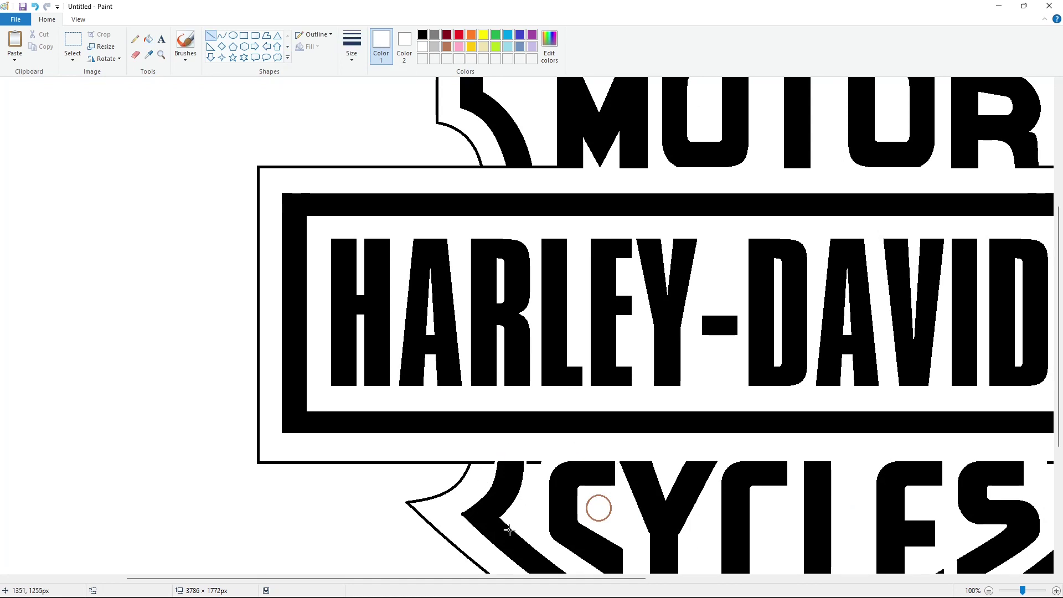
{"action": "scroll", "coordinate": [522, 479], "scroll_direction": "right", "scroll_amount": 5}
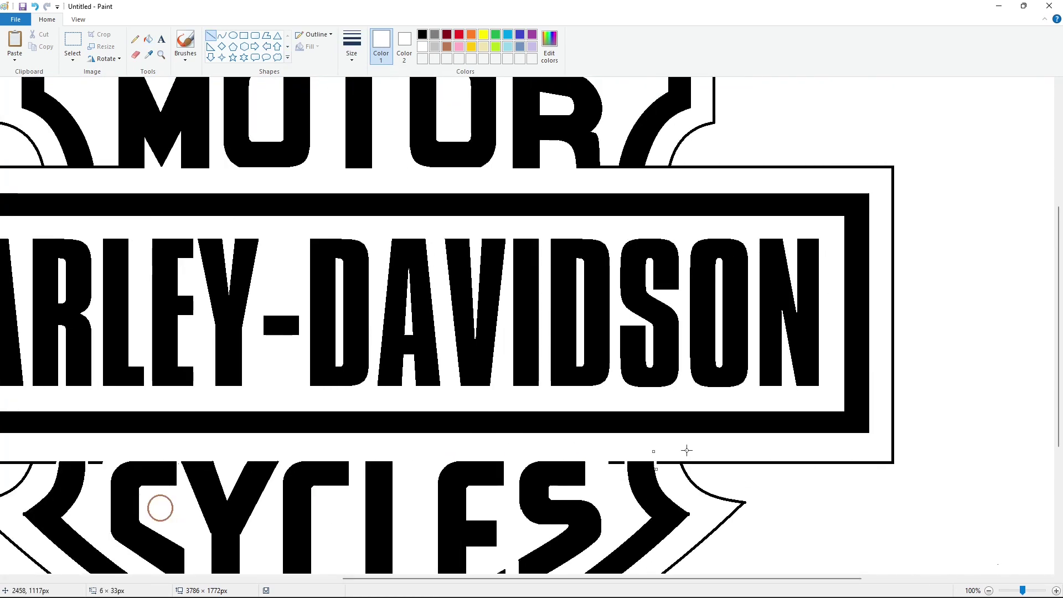
Step: Cut gaps in the banner's upper outline beside the shield's black bands on both sides with thick white lines
{"action": "scroll", "coordinate": [665, 460], "scroll_direction": "up", "scroll_amount": 4}
{"action": "mouse_move", "coordinate": [603, 408]}
{"action": "left_mouse_down"}
{"action": "mouse_move", "coordinate": [604, 423]}
{"action": "mouse_move", "coordinate": [643, 424]}
{"action": "left_mouse_up"}
{"action": "left_click", "coordinate": [621, 412]}
{"action": "scroll", "coordinate": [649, 520], "scroll_direction": "left", "scroll_amount": 5}
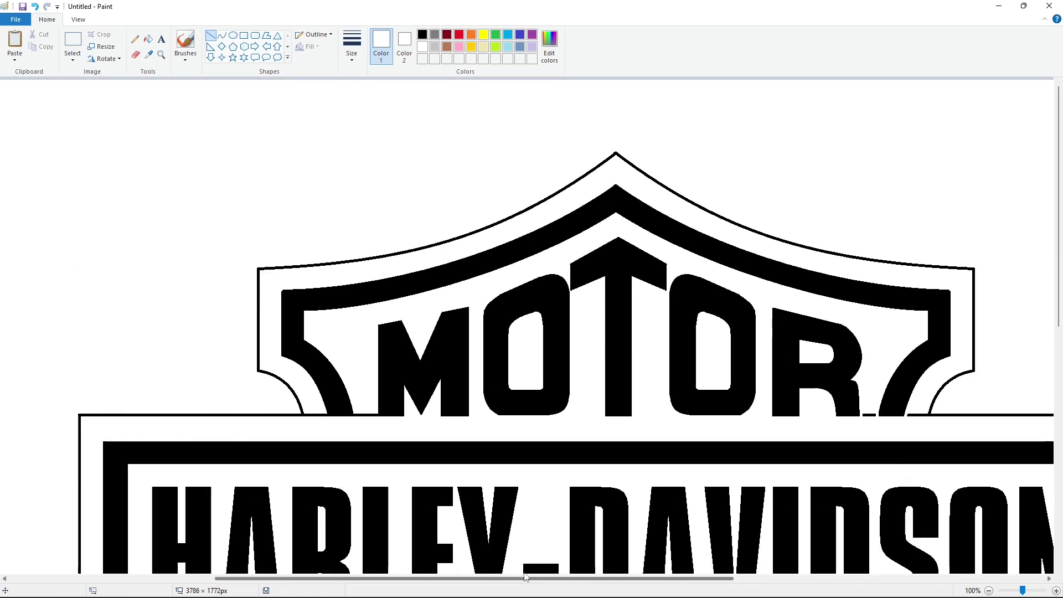
{"action": "mouse_move", "coordinate": [371, 404]}
{"action": "left_mouse_down"}
{"action": "mouse_move", "coordinate": [371, 423]}
{"action": "mouse_move", "coordinate": [327, 419]}
{"action": "left_mouse_up"}
{"action": "left_click", "coordinate": [468, 396]}
{"action": "scroll", "coordinate": [782, 503], "scroll_direction": "down", "scroll_amount": 3}
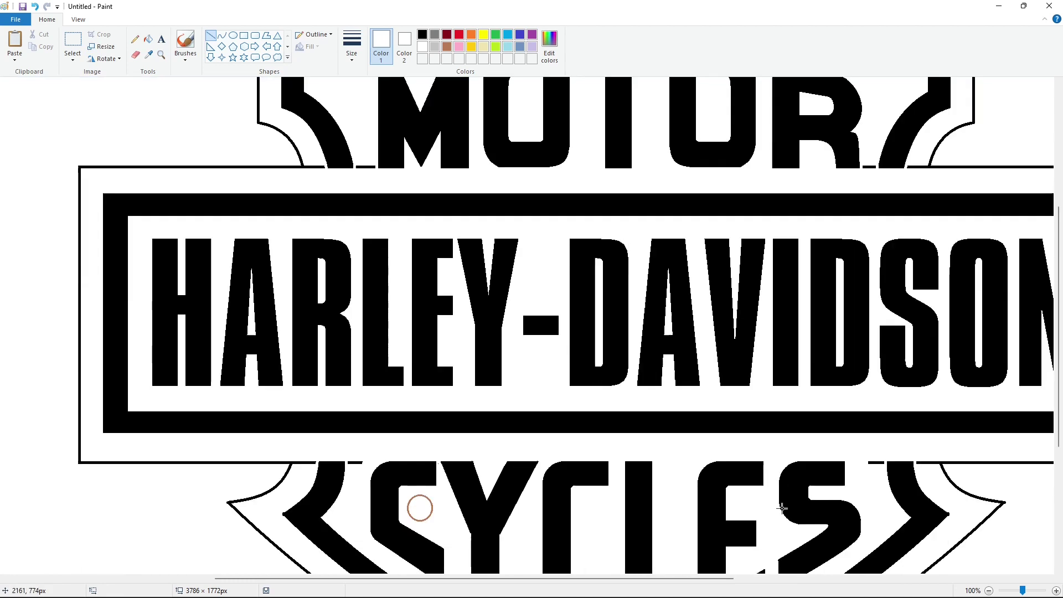
Step: Fill the shield areas, the banner frame, the thin outer outline and the banner's interior with brown
{"action": "left_click", "coordinate": [149, 39]}
{"action": "left_click", "coordinate": [988, 591]}
{"action": "left_click", "coordinate": [447, 46]}
{"action": "left_click", "coordinate": [501, 256]}
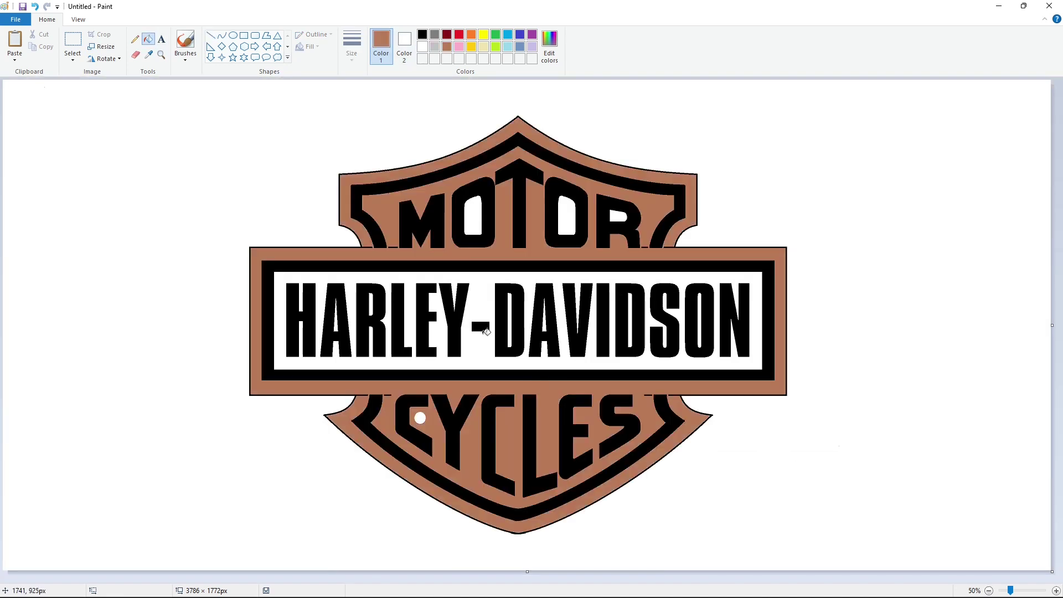
{"action": "left_click", "coordinate": [372, 244]}
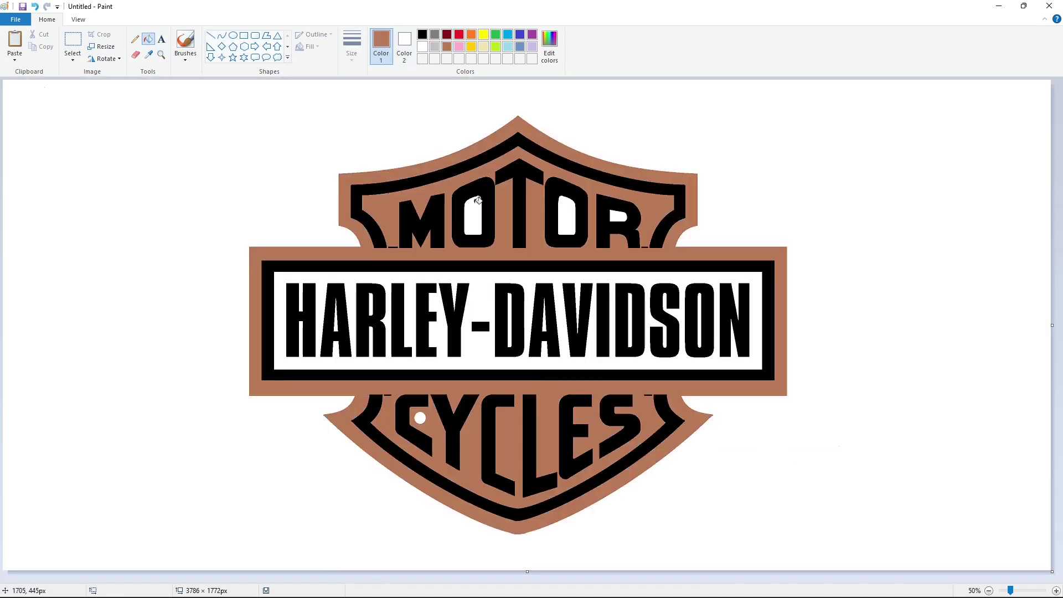
{"action": "left_click", "coordinate": [485, 259]}
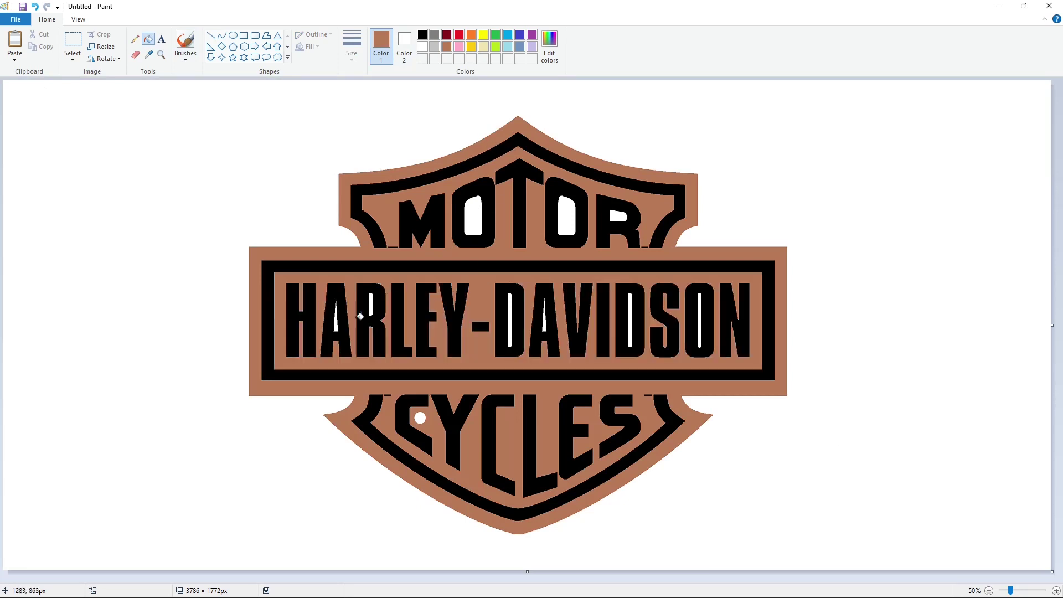
Step: Fill the enclosed openings in the A and R of HARLEY and the first D and A of DAVIDSON with brown
{"action": "left_click", "coordinate": [339, 325]}
{"action": "left_click", "coordinate": [374, 295]}
{"action": "left_click", "coordinate": [514, 317]}
{"action": "left_click", "coordinate": [548, 325]}
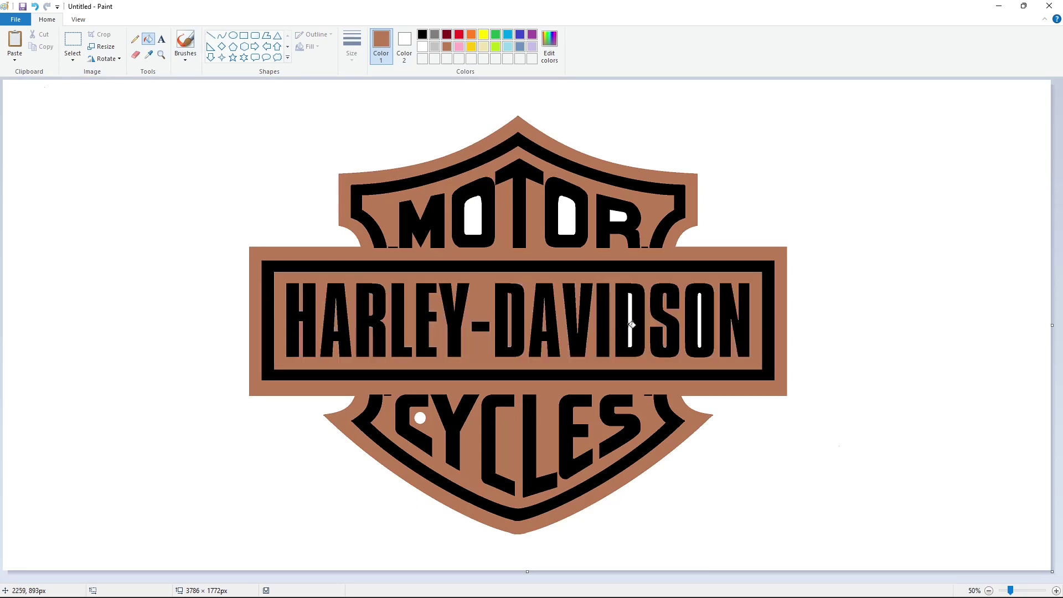
Step: Define a deep, saturated orange as a custom colour, starting from the palette orange and darkening it
{"action": "left_click", "coordinate": [470, 34]}
{"action": "left_click", "coordinate": [549, 44]}
{"action": "left_click", "coordinate": [539, 236]}
{"action": "left_click", "coordinate": [540, 232]}
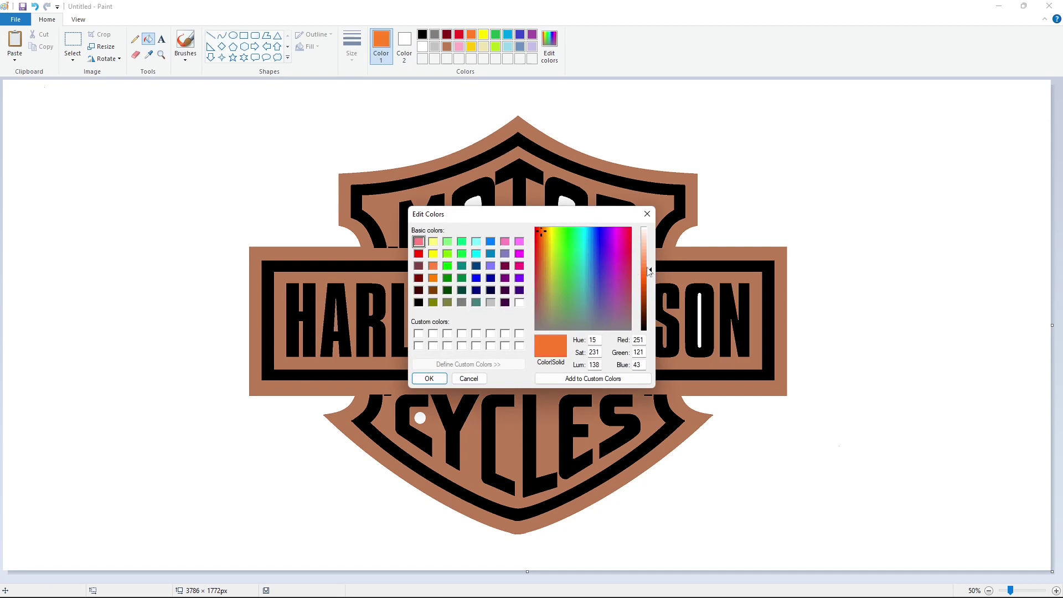
{"action": "left_click", "coordinate": [648, 283]}
{"action": "left_click", "coordinate": [429, 378]}
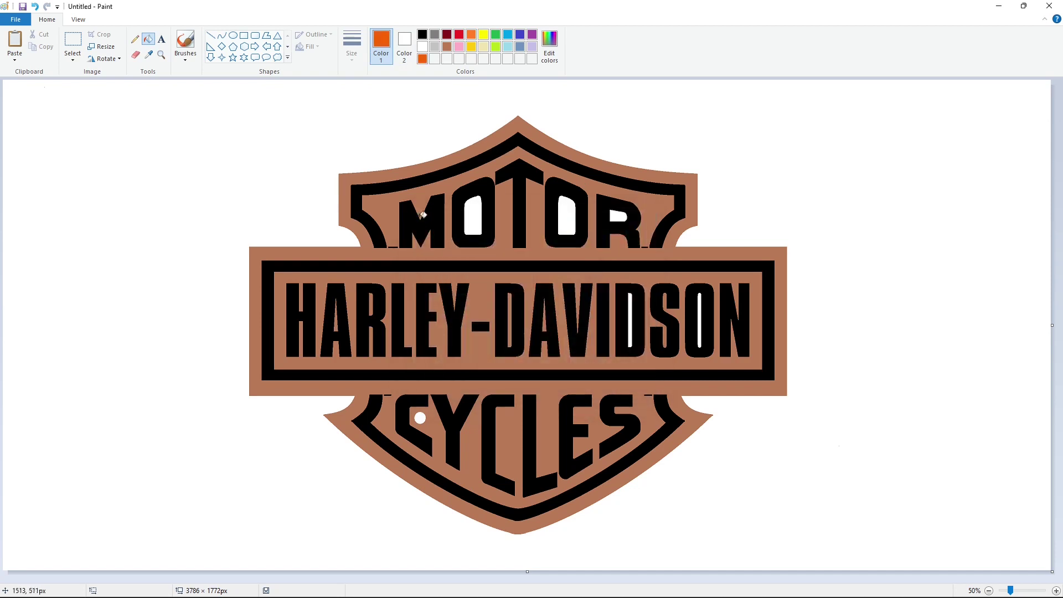
Step: Fill the upper shield band, the MOTOR letters and the banner's inner frame band with the custom deep orange
{"action": "left_click", "coordinate": [493, 160]}
{"action": "left_click", "coordinate": [419, 227]}
{"action": "left_click", "coordinate": [457, 221]}
{"action": "left_click", "coordinate": [519, 221]}
{"action": "left_click", "coordinate": [551, 221]}
{"action": "left_click", "coordinate": [601, 232]}
{"action": "left_click", "coordinate": [410, 378]}
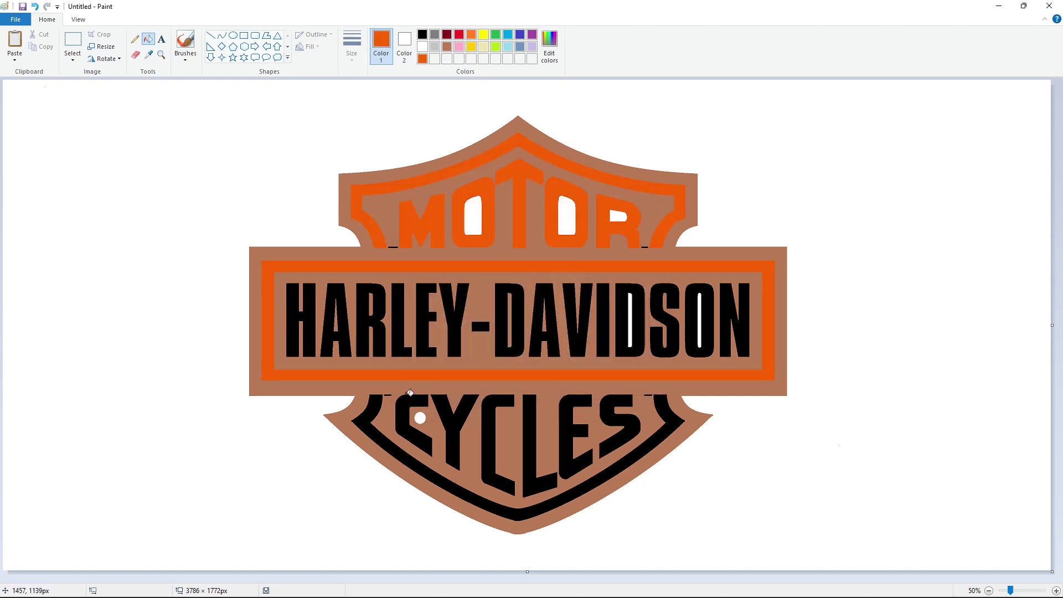
Step: Fill the lower shield band and all the CYCLES letters with the custom deep orange
{"action": "left_click", "coordinate": [375, 409]}
{"action": "left_click", "coordinate": [403, 423]}
{"action": "left_click", "coordinate": [453, 416]}
{"action": "left_click", "coordinate": [491, 443]}
{"action": "left_click", "coordinate": [532, 443]}
{"action": "left_click", "coordinate": [568, 437]}
{"action": "left_click", "coordinate": [634, 423]}
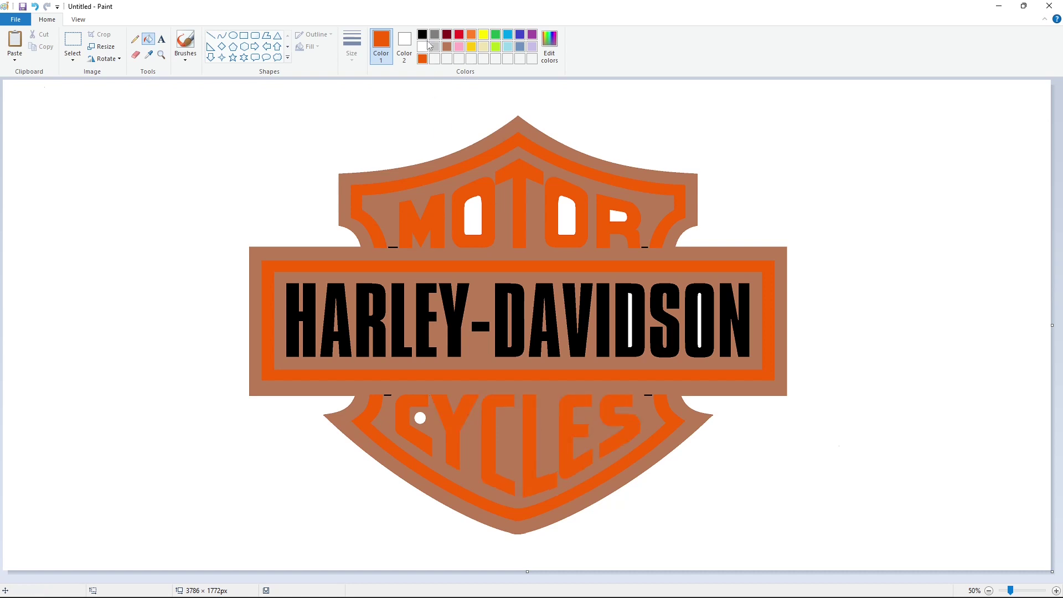
Step: Fill the white openings in the second D and the O of DAVIDSON with brown
{"action": "left_click", "coordinate": [421, 34]}
{"action": "left_click", "coordinate": [632, 324]}
{"action": "left_click", "coordinate": [701, 322]}
Step: Fill all the HARLEY-DAVIDSON letters and the hyphen with white
{"action": "left_click", "coordinate": [422, 47]}
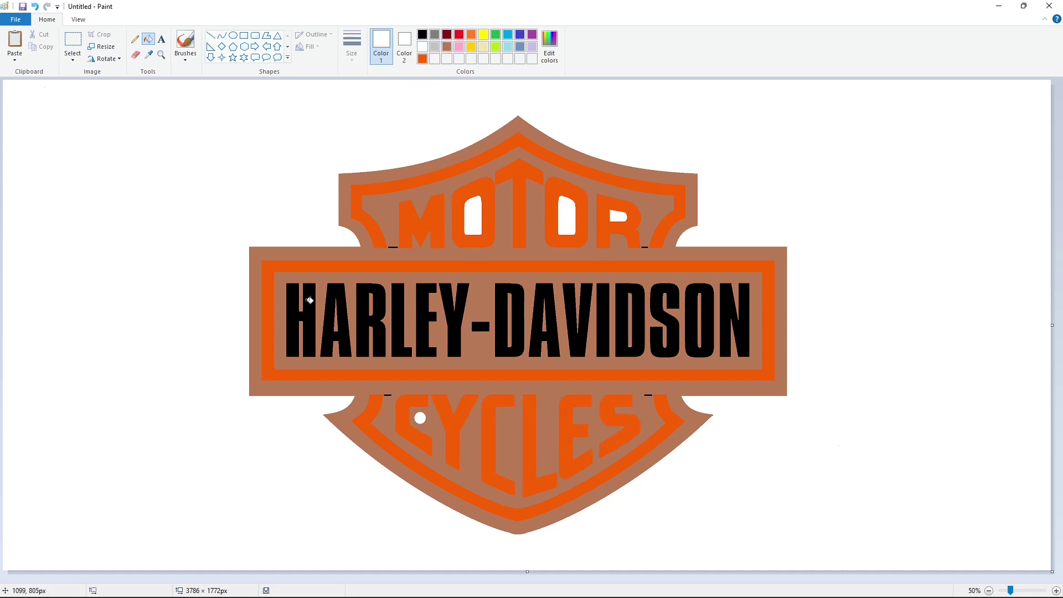
{"action": "left_click", "coordinate": [308, 301]}
{"action": "left_click", "coordinate": [332, 310]}
{"action": "left_click", "coordinate": [370, 316]}
{"action": "left_click", "coordinate": [399, 314]}
{"action": "left_click", "coordinate": [425, 321]}
{"action": "left_click", "coordinate": [454, 310]}
{"action": "left_click", "coordinate": [479, 327]}
{"action": "left_click", "coordinate": [509, 321]}
{"action": "left_click", "coordinate": [546, 332]}
{"action": "left_click", "coordinate": [606, 332]}
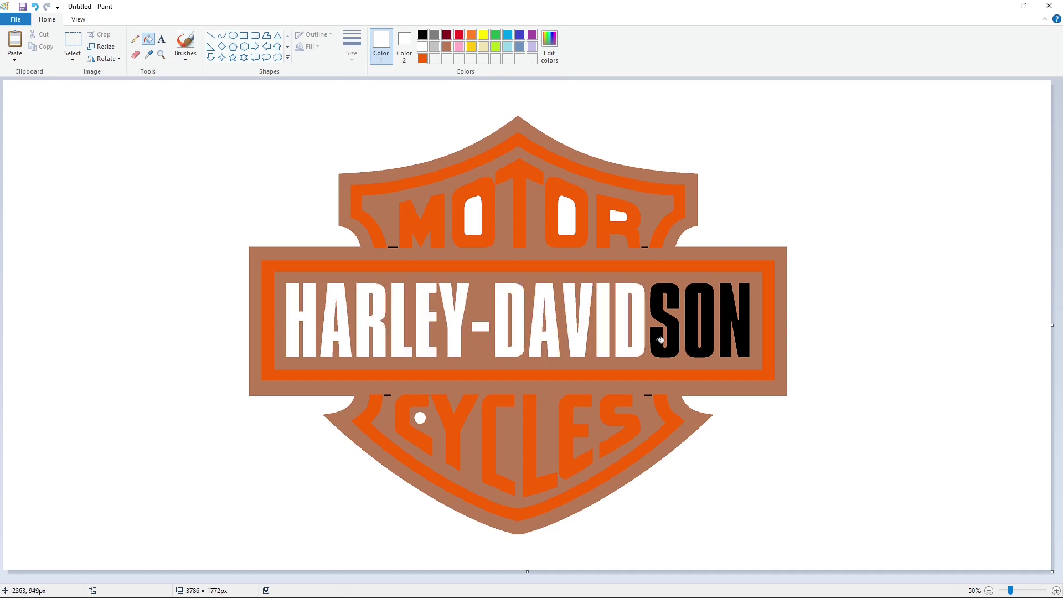
{"action": "left_click", "coordinate": [727, 337]}
Step: Fill the brown shield areas, the banner's outer frame and the banner's interior with black
{"action": "left_click", "coordinate": [422, 35]}
{"action": "left_click", "coordinate": [475, 148]}
{"action": "left_click", "coordinate": [486, 282]}
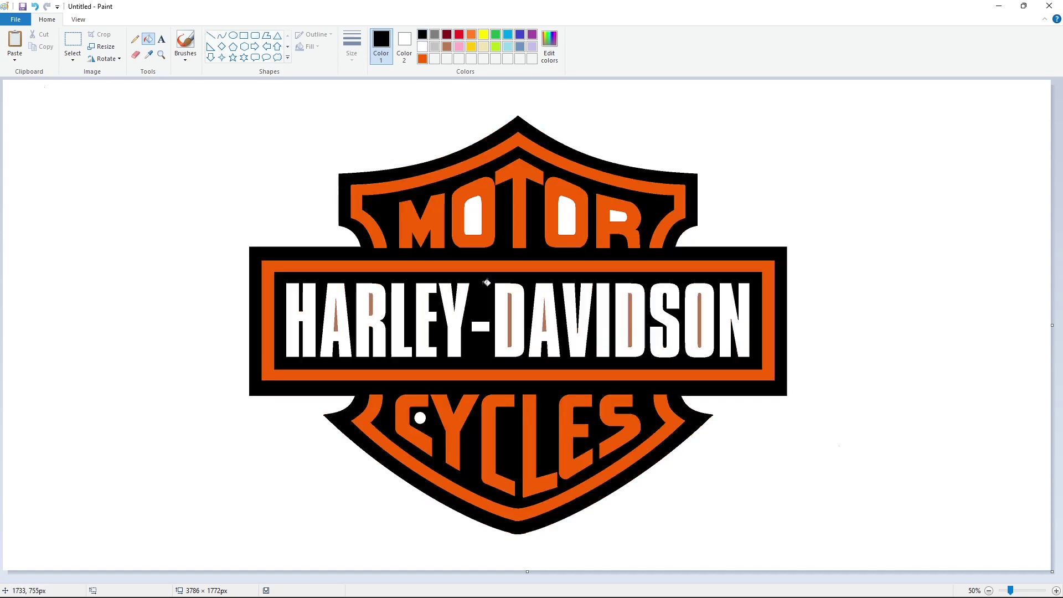
Step: Fill the enclosed letter openings in HARLEY-DAVIDSON and MOTOR with black
{"action": "left_click", "coordinate": [510, 321]}
{"action": "left_click", "coordinate": [544, 324]}
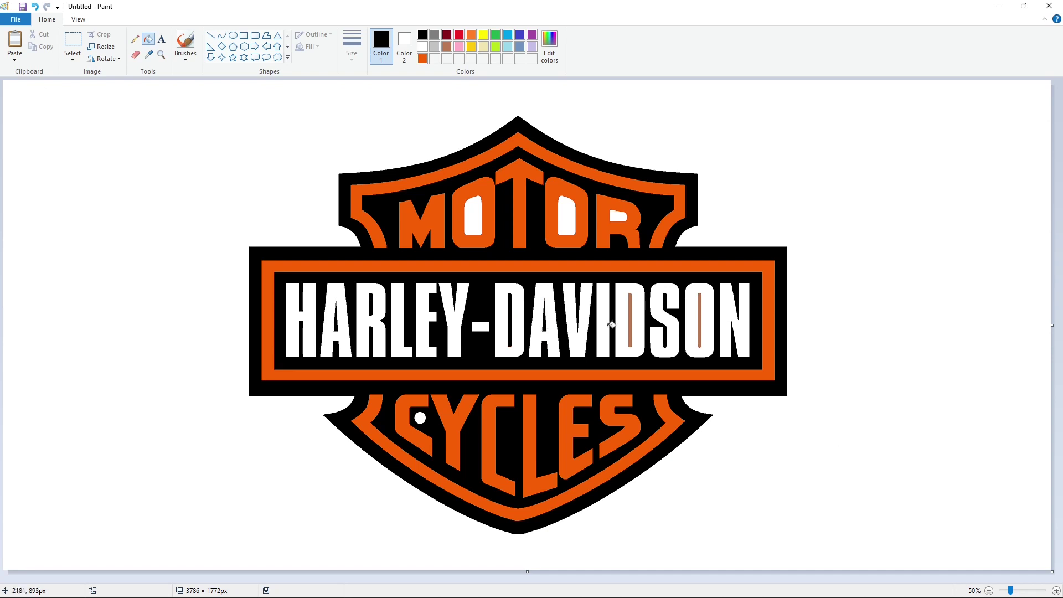
{"action": "left_click", "coordinate": [631, 324]}
{"action": "left_click", "coordinate": [700, 322]}
{"action": "left_click", "coordinate": [472, 220]}
{"action": "left_click", "coordinate": [566, 218]}
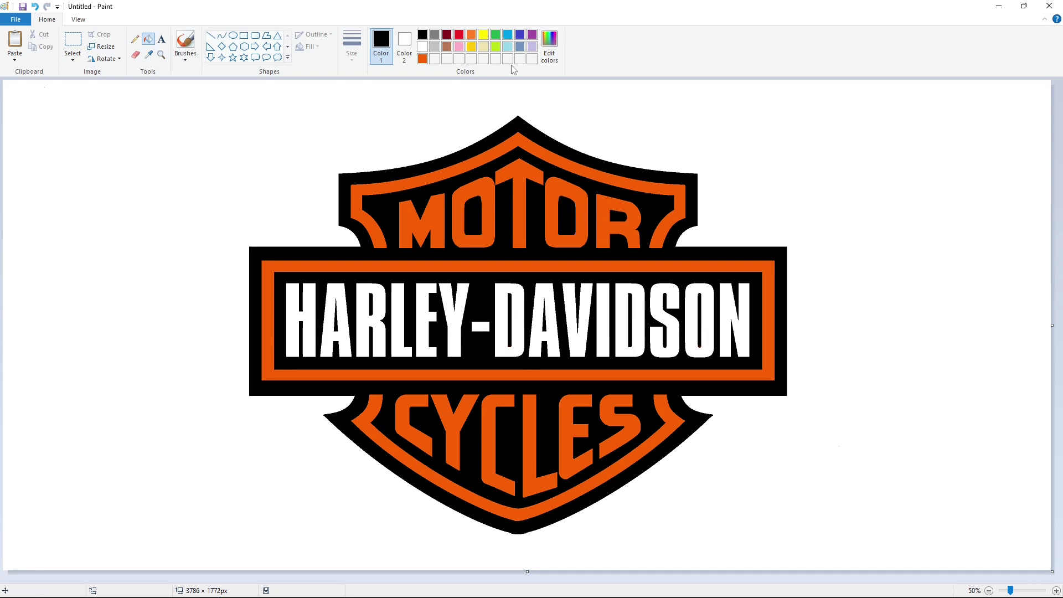
Step: Define a slightly lighter orange as a second custom colour, based on the first custom orange
{"action": "left_click", "coordinate": [422, 58]}
{"action": "left_click", "coordinate": [549, 44]}
{"action": "left_click", "coordinate": [437, 366]}
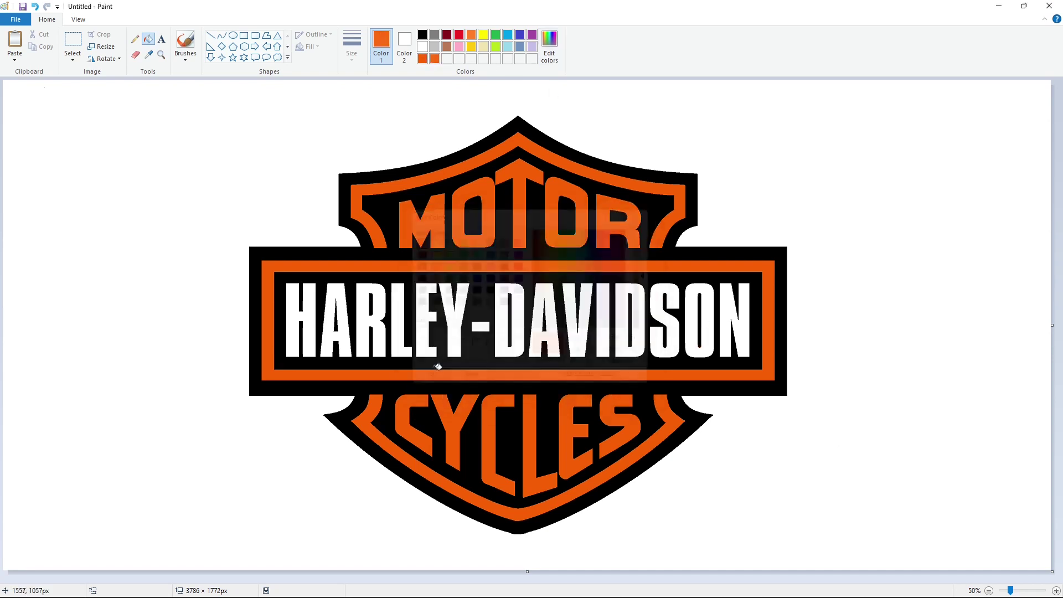
Step: Recolour the upper shield band, the MOTOR letters and the banner's frame band with the lighter custom orange
{"action": "left_click", "coordinate": [494, 154]}
{"action": "left_click", "coordinate": [434, 217]}
{"action": "left_click", "coordinate": [462, 209]}
{"action": "left_click", "coordinate": [518, 198]}
{"action": "left_click", "coordinate": [552, 203]}
{"action": "left_click", "coordinate": [602, 211]}
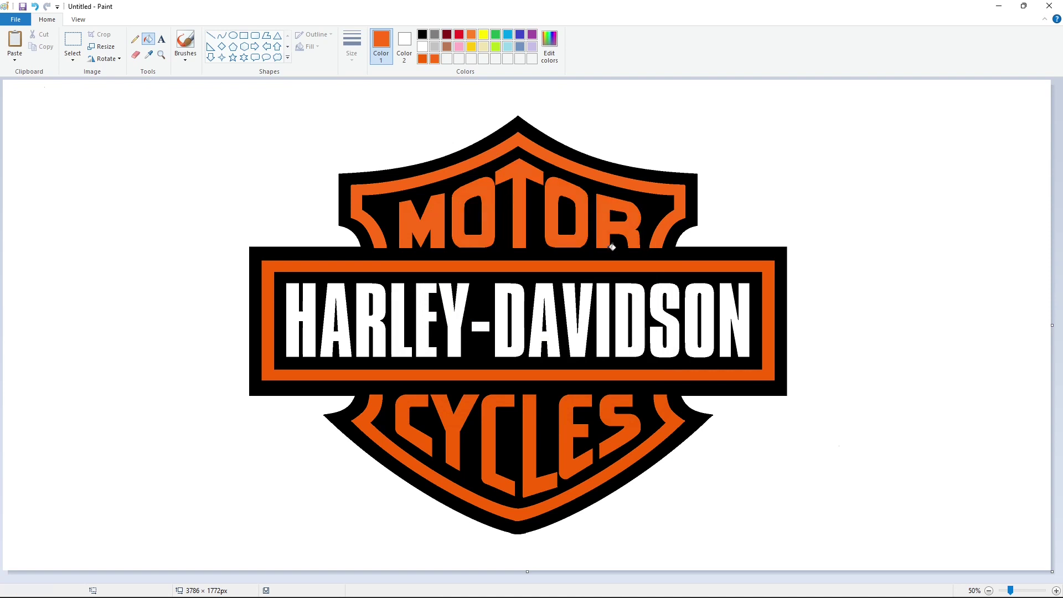
{"action": "left_click", "coordinate": [611, 262]}
Step: Recolour the lower shield band and all the CYCLES letters with the lighter custom orange
{"action": "left_click", "coordinate": [377, 404]}
{"action": "left_click", "coordinate": [405, 414]}
{"action": "left_click", "coordinate": [447, 415]}
{"action": "left_click", "coordinate": [492, 421]}
{"action": "left_click", "coordinate": [530, 421]}
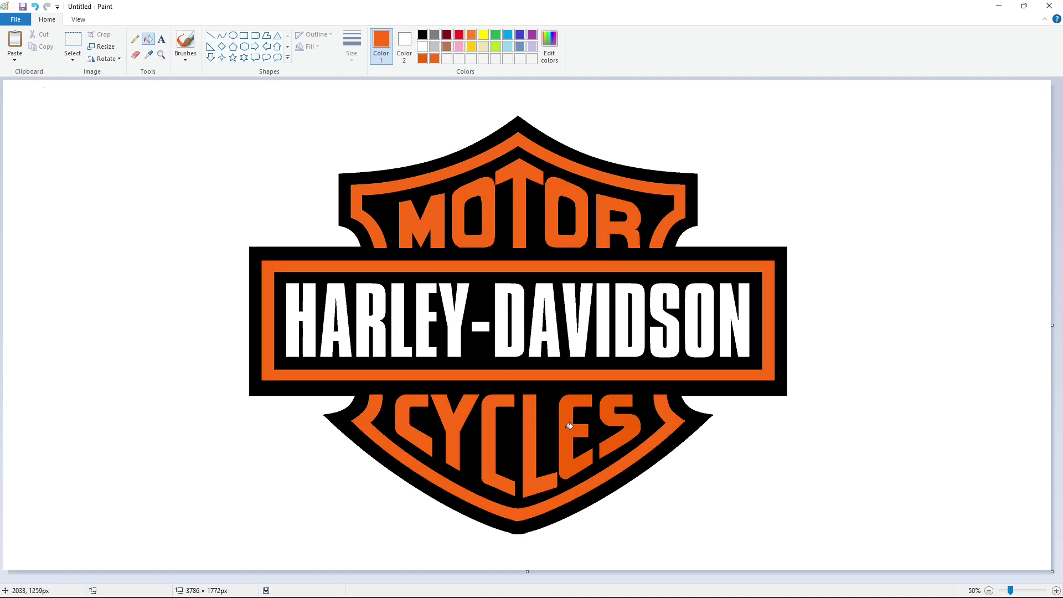
{"action": "left_click", "coordinate": [569, 425]}
{"action": "left_click", "coordinate": [620, 421]}
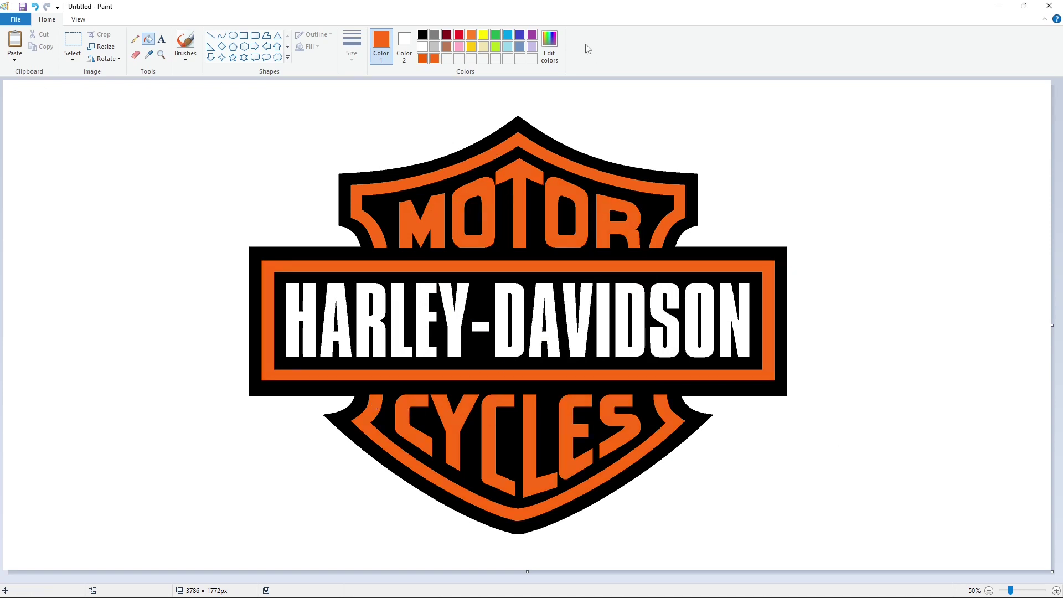